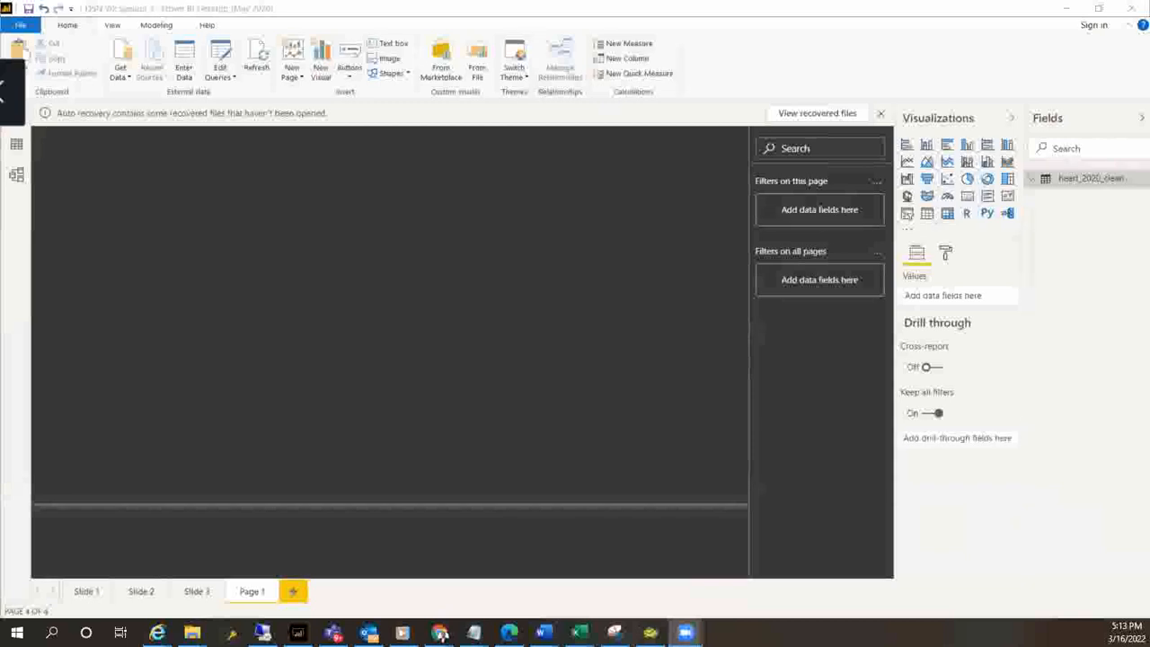
Open heart_2020_cleaned from the Viz_data folder in Downloads as a Text/CSV data source
left_click(441, 634)
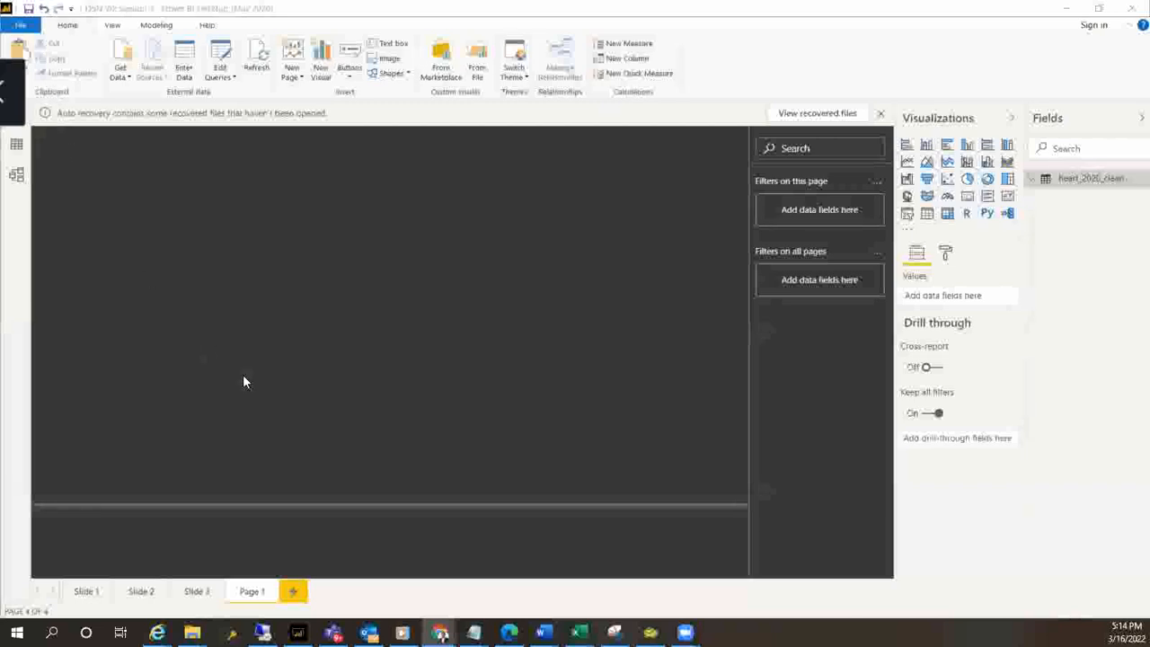
left_click(123, 75)
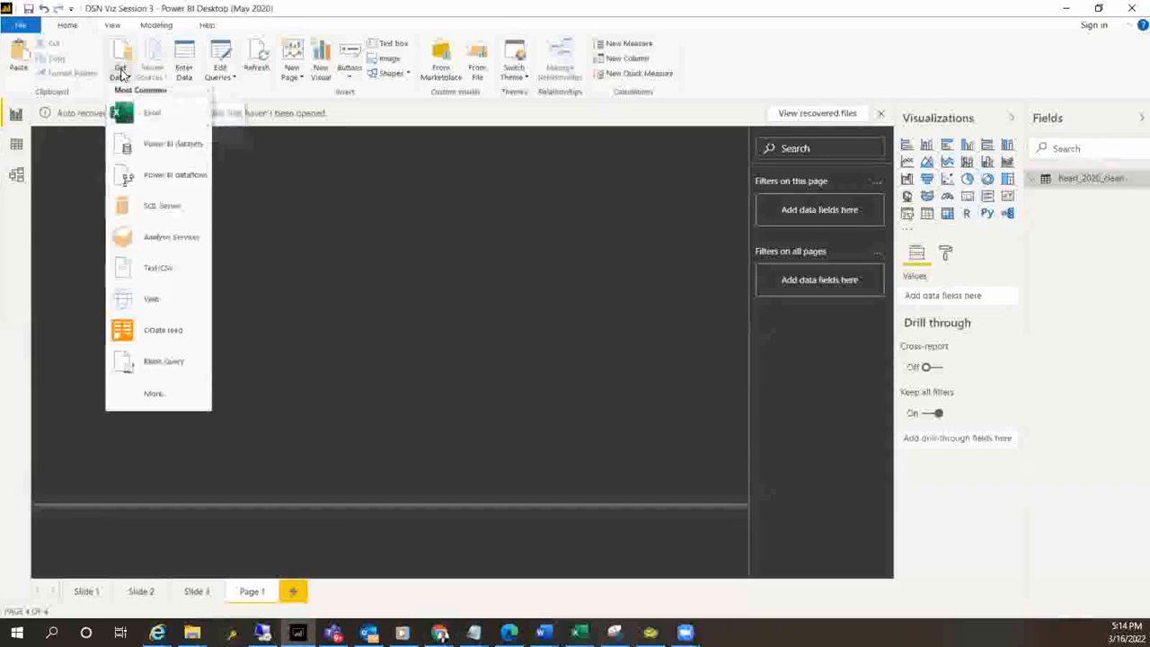
left_click(156, 277)
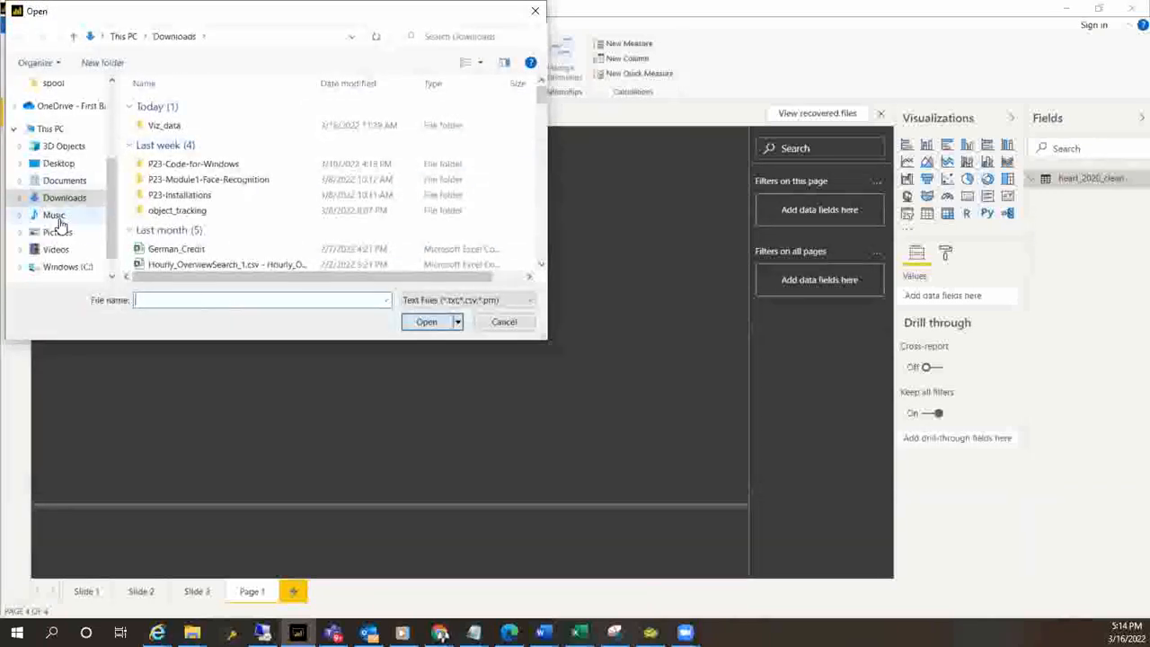
left_click_drag(115, 201, 118, 144)
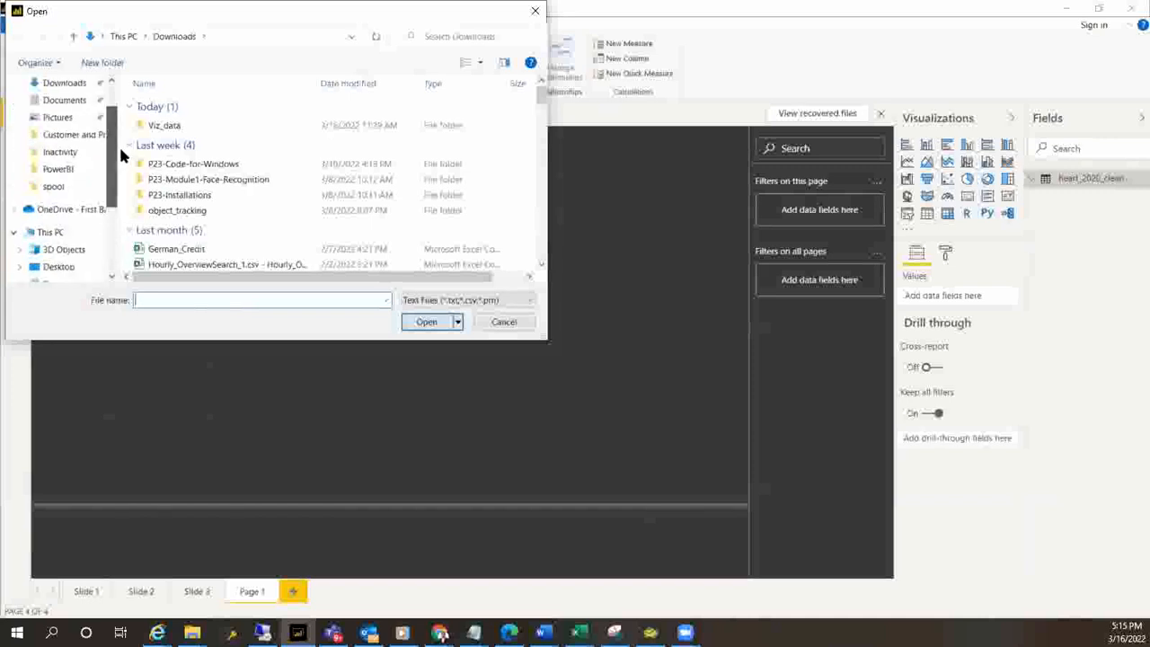
left_click(54, 187)
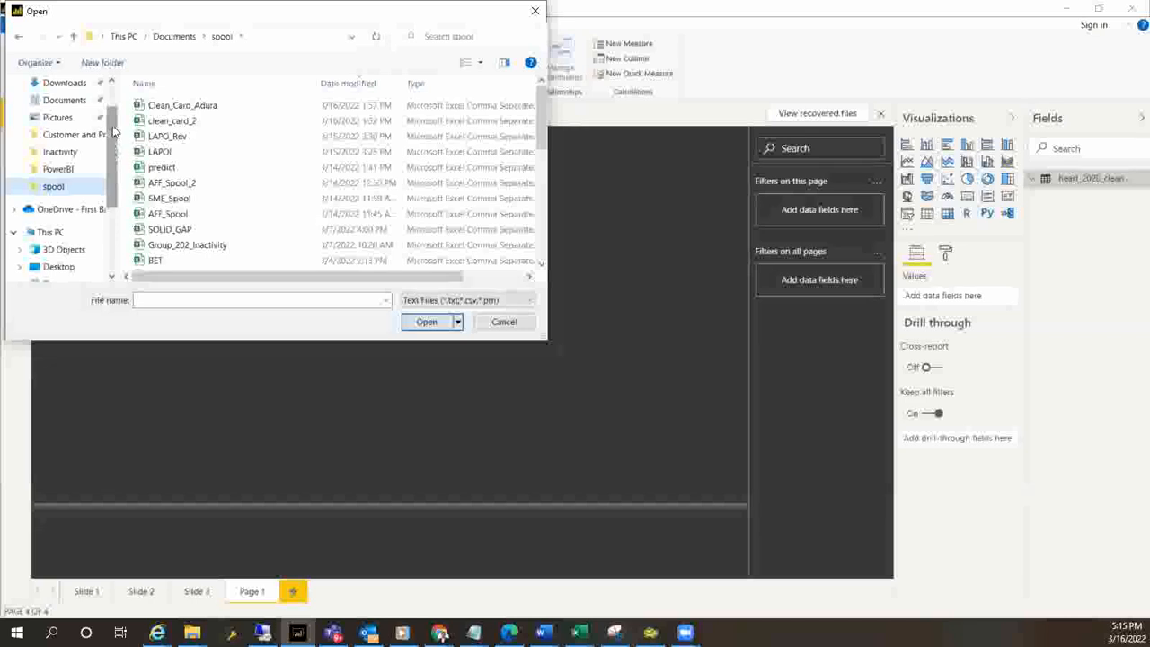
scroll(102, 128, "up", 1)
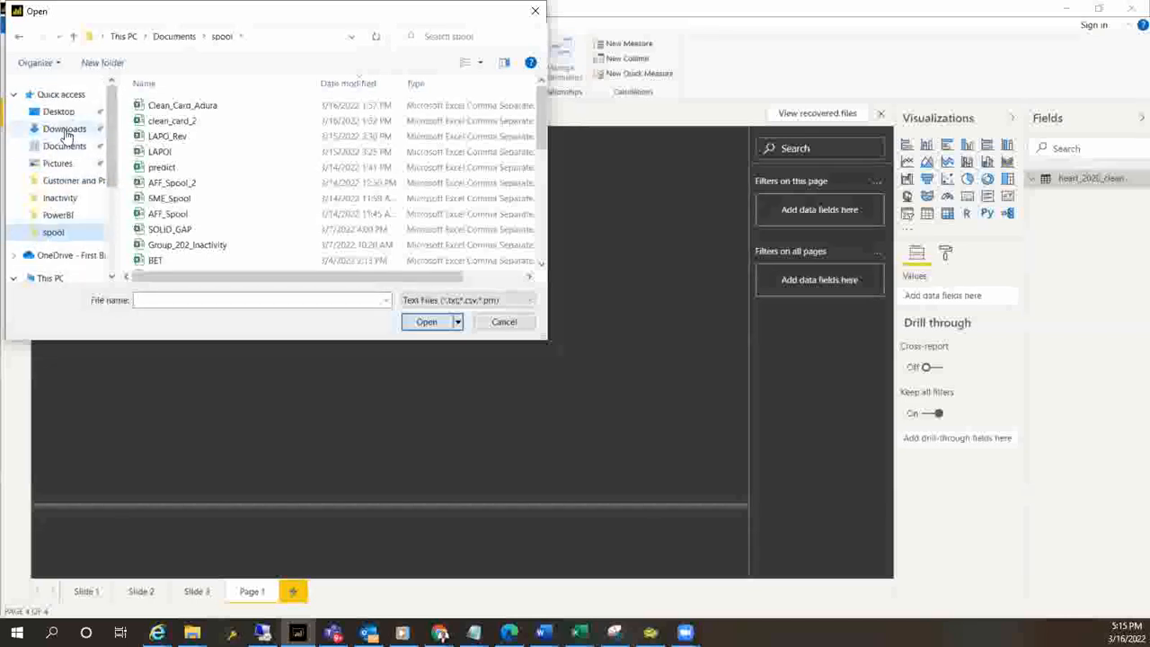
left_click(67, 131)
double_click(161, 125)
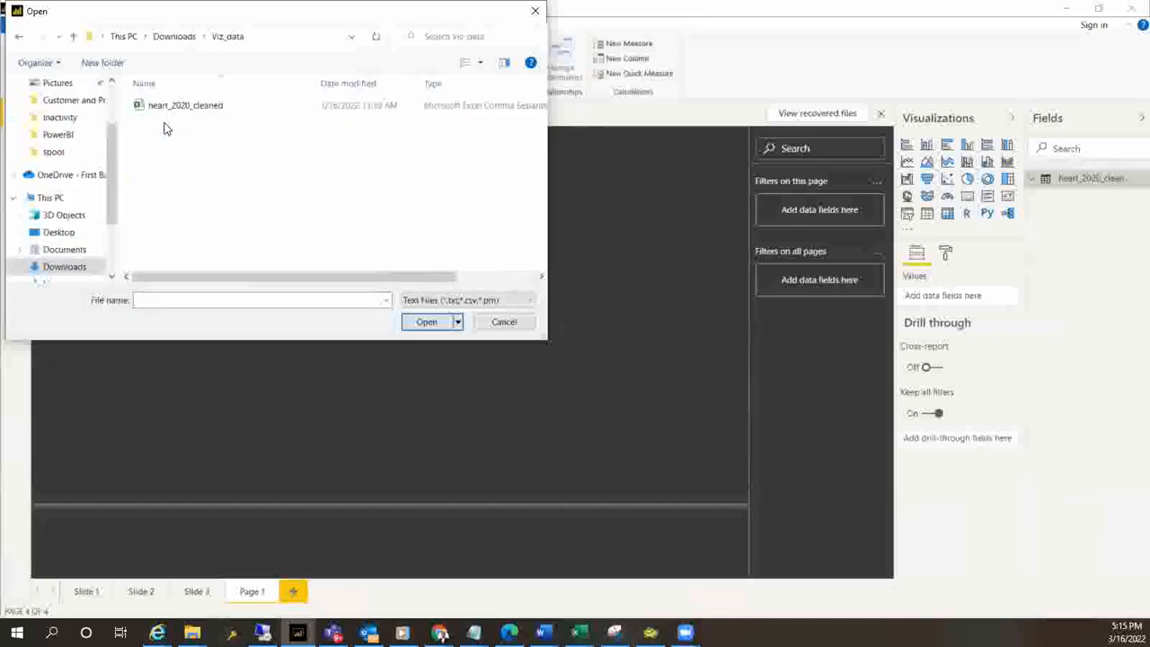
left_click(164, 107)
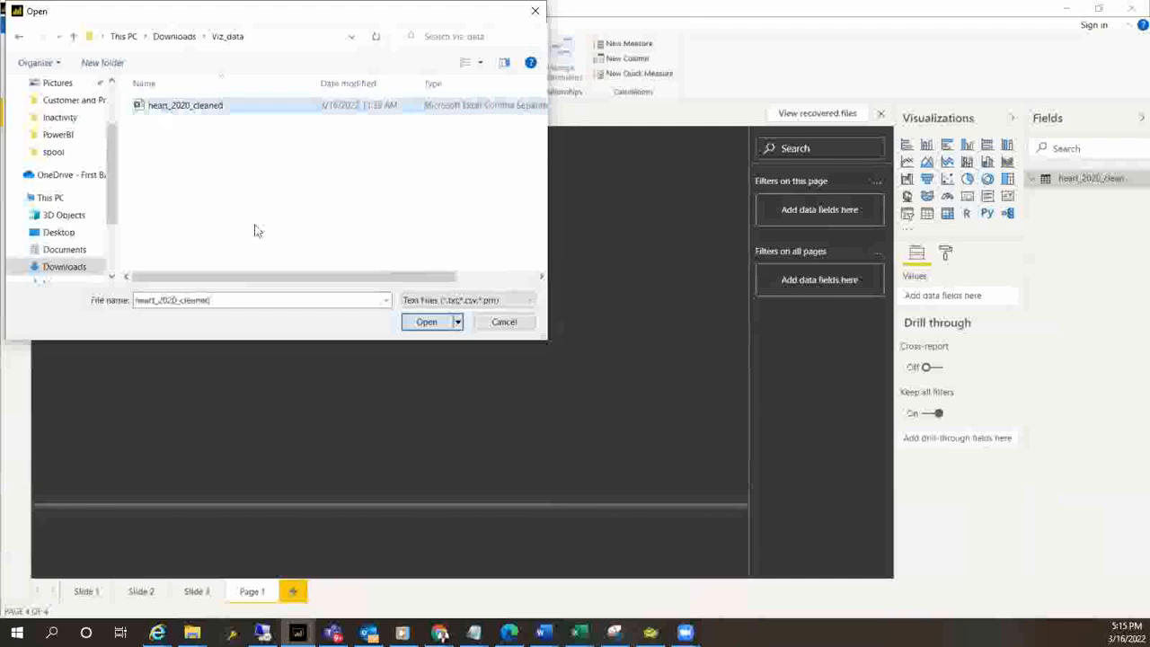
left_click(426, 323)
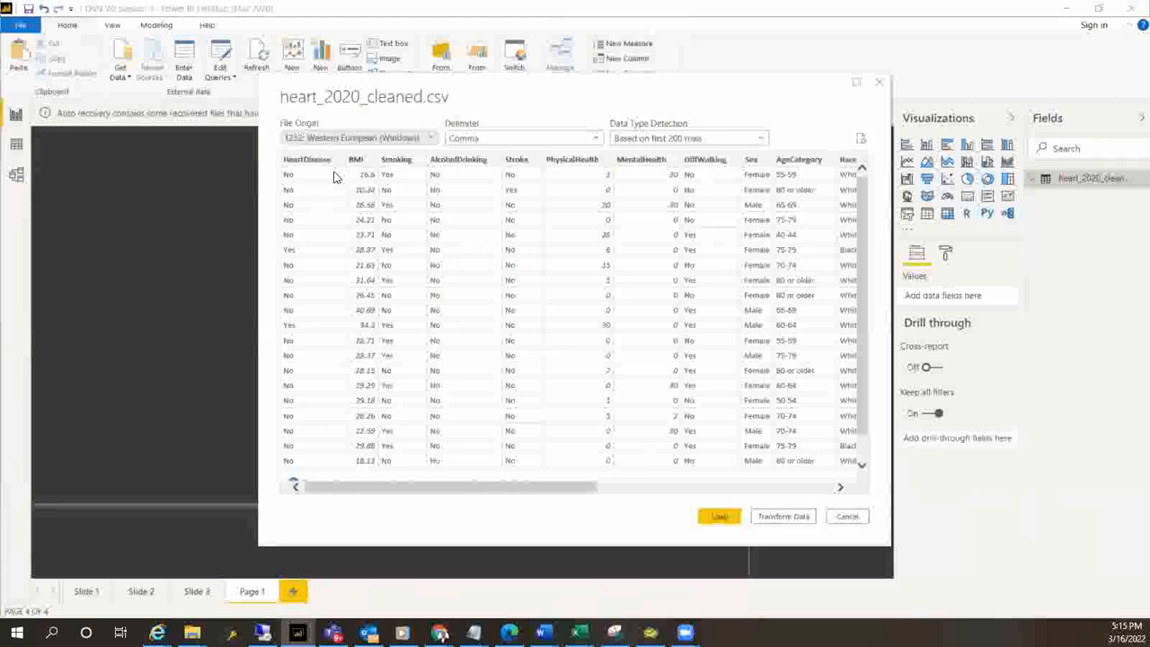
Examine the heart dataset's columns through to SkinCancer in the import preview, and cancel the import
left_click_drag(459, 493, 608, 494)
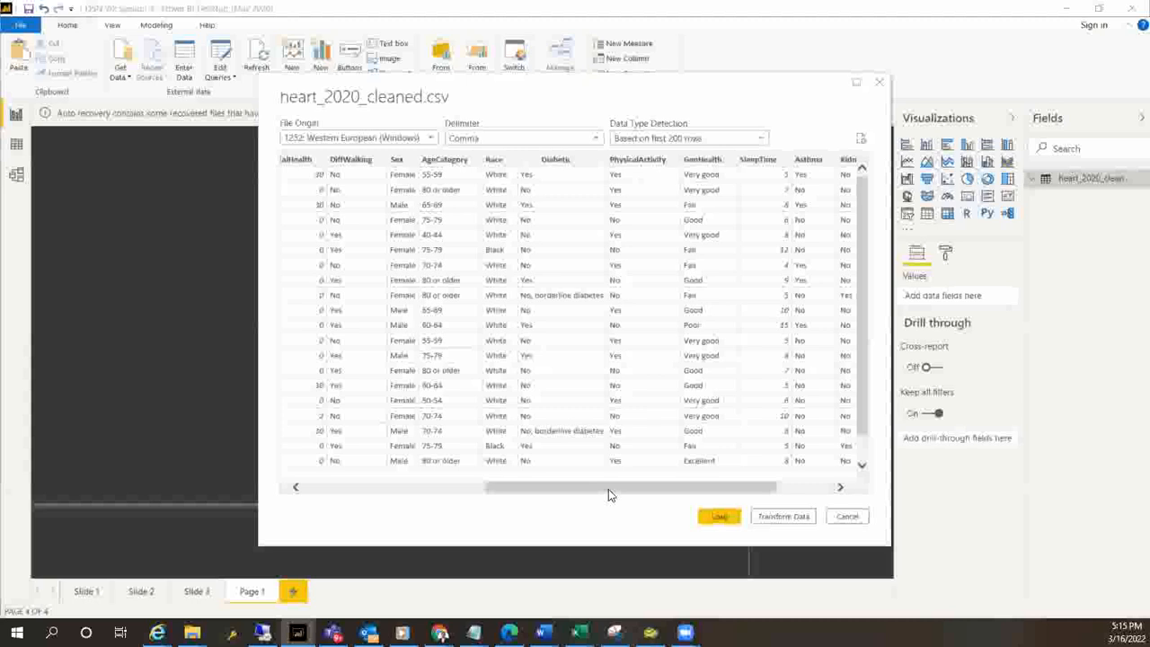
left_click_drag(608, 489, 722, 492)
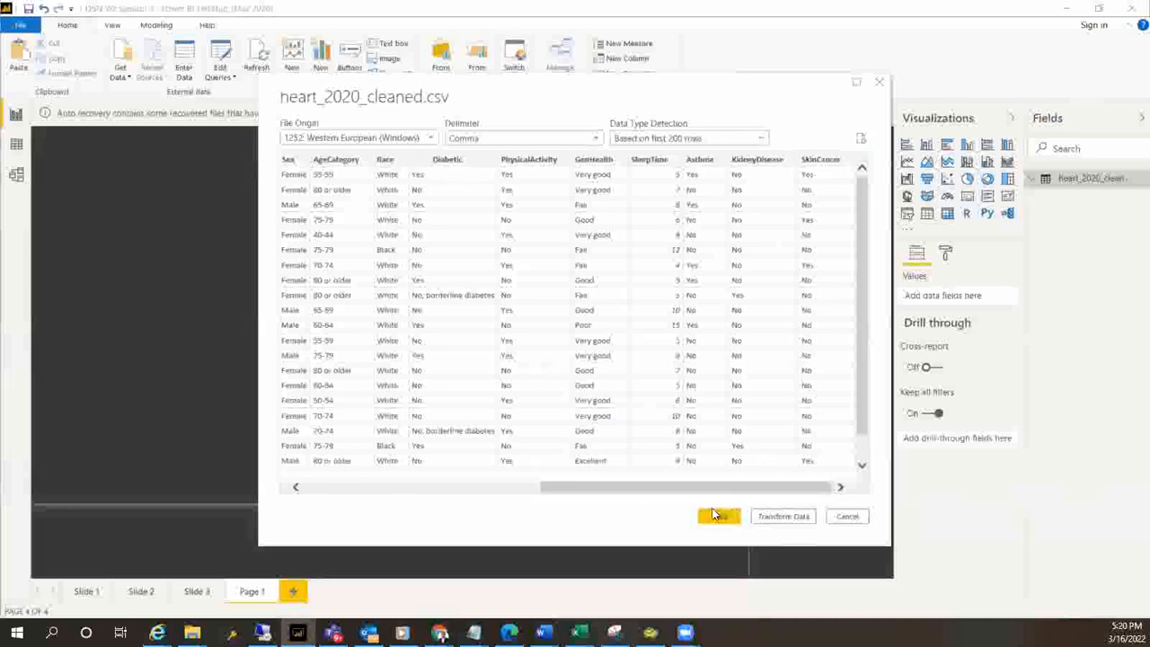
left_click(849, 517)
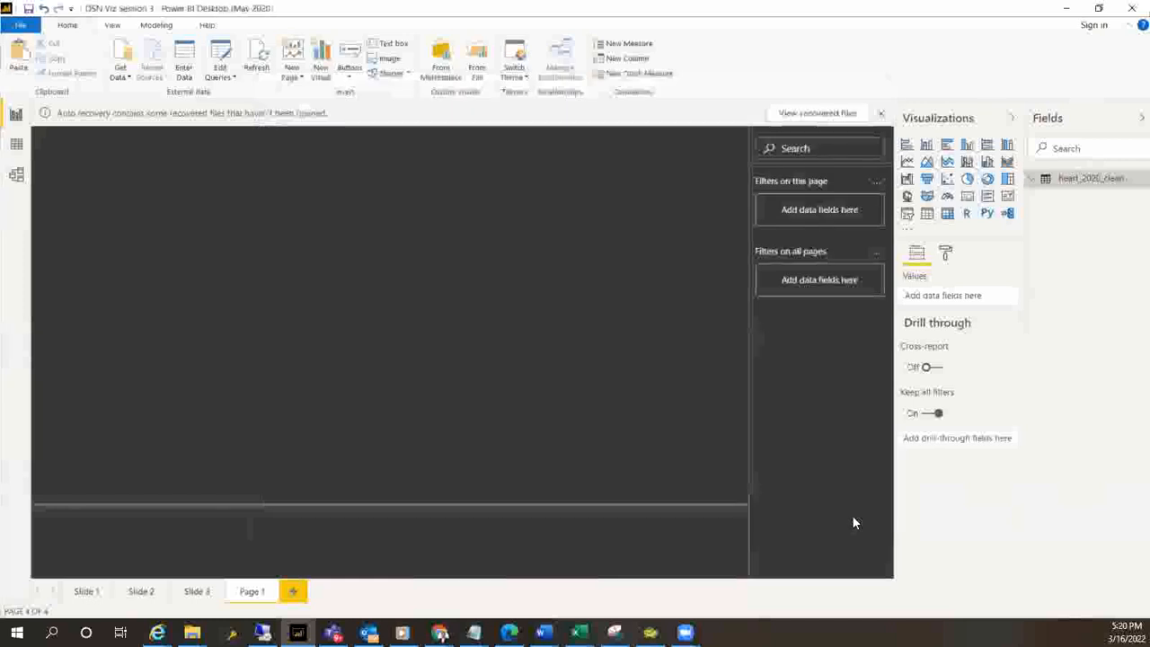
Expand the heart dataset's field list and review the finished dashboard and its Total_Count card on Slide 1, returning to Page 1
left_click(1033, 183)
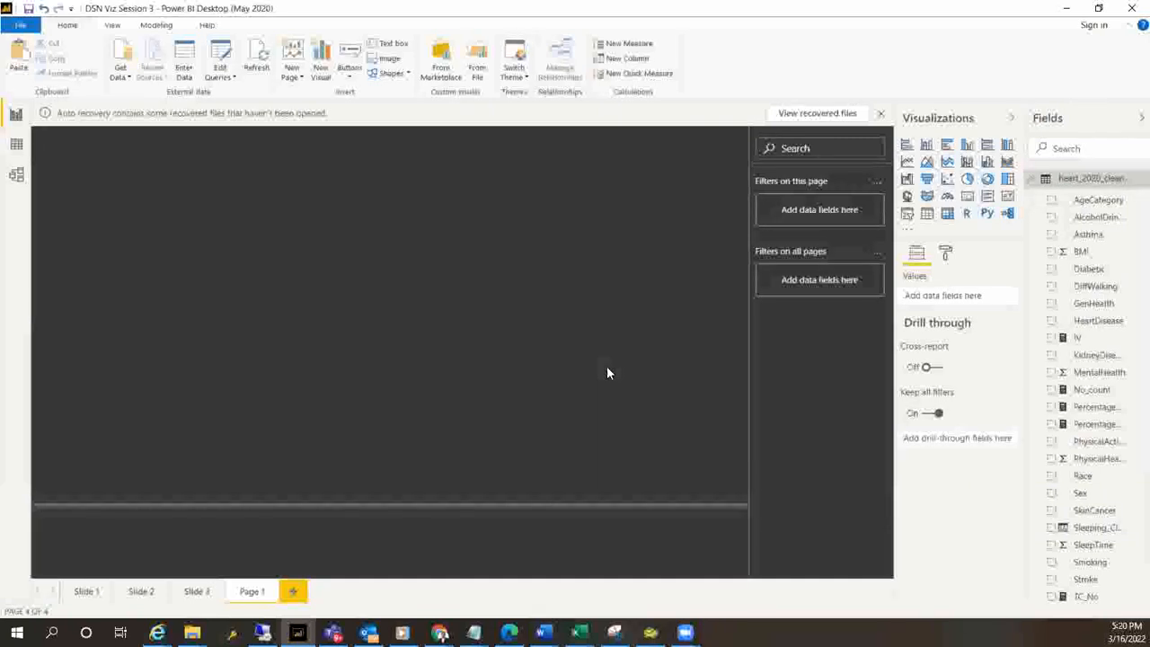
left_click(83, 591)
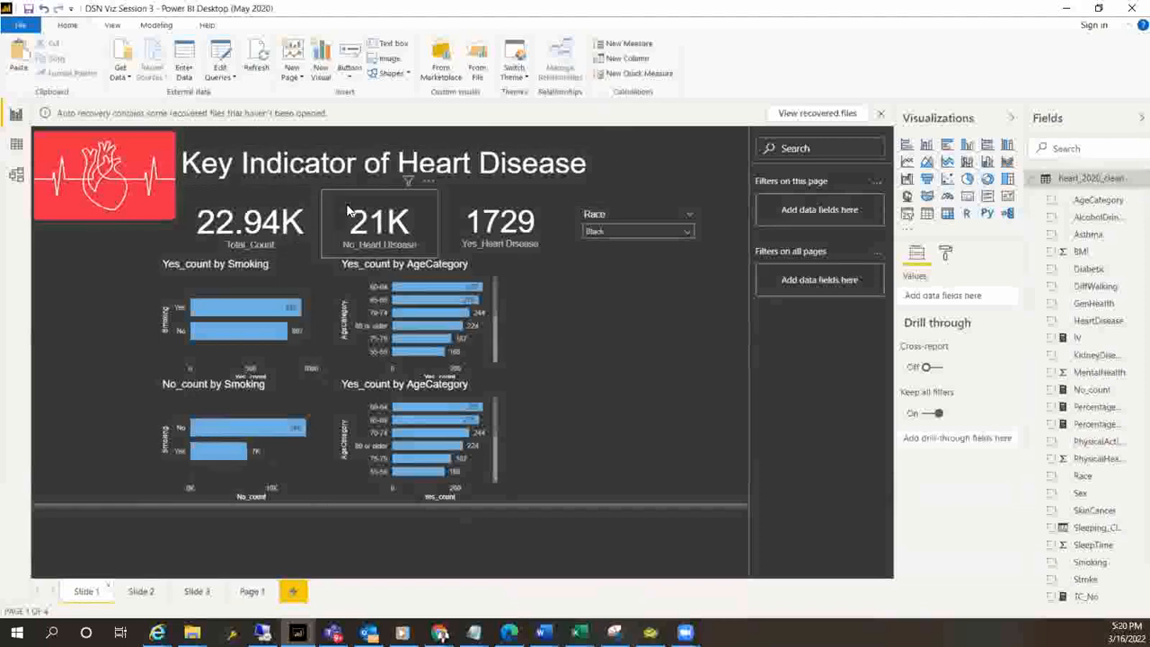
left_click(229, 234)
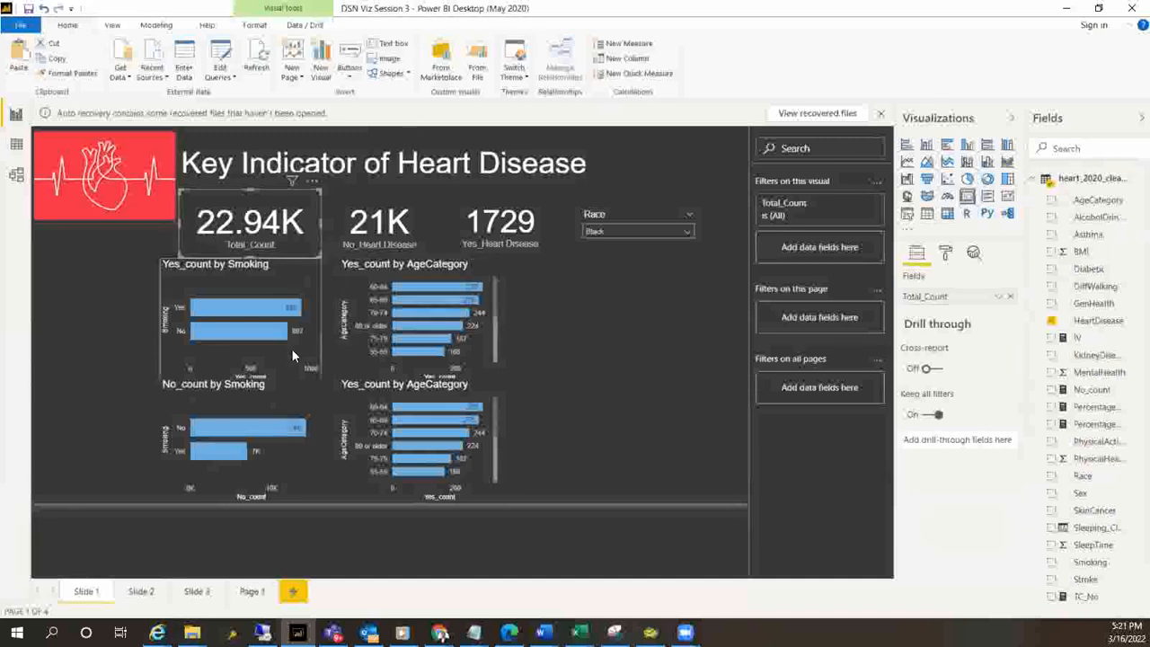
left_click(241, 595)
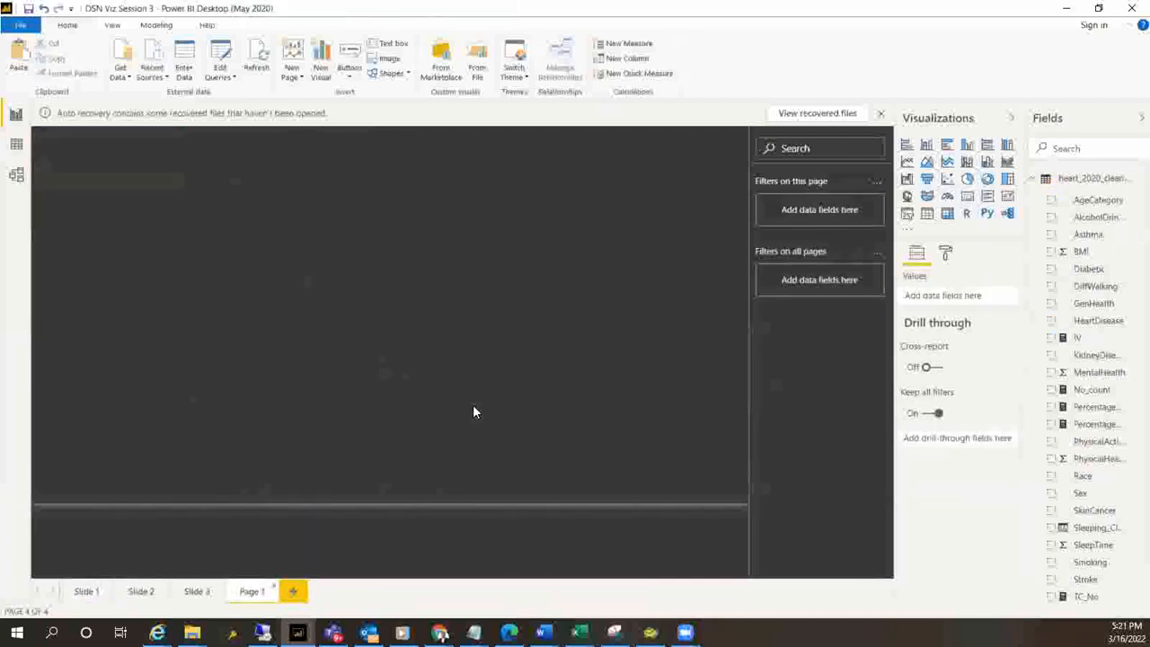
Copy the red heart image from Slide 1 and paste it onto Page 1
left_click(86, 591)
left_click(108, 171)
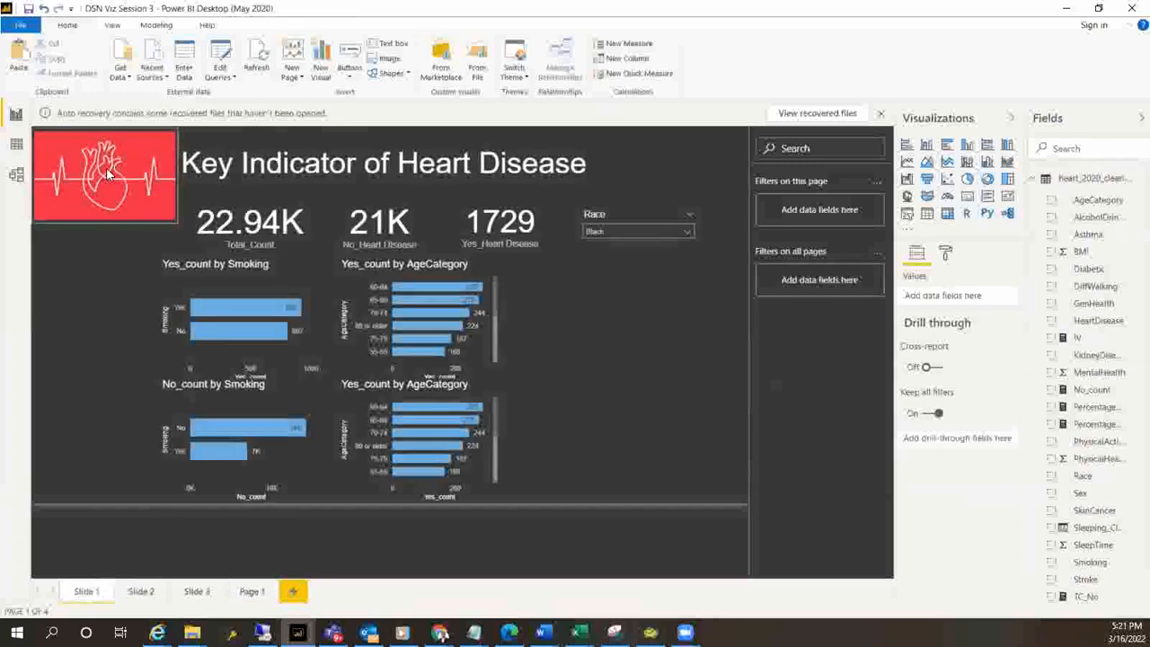
left_click(252, 592)
key("ctrl+v")
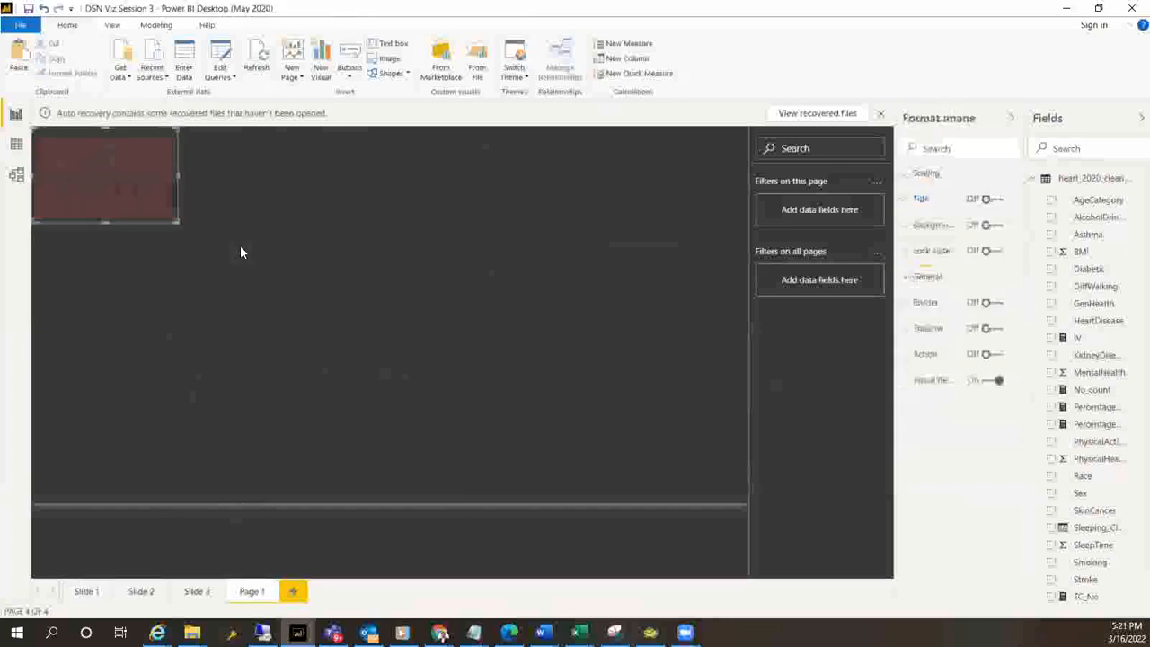
Copy the "Key Indicator of Heart Disease" title text box from Slide 1 onto Page 1
left_click(77, 593)
left_click(187, 202)
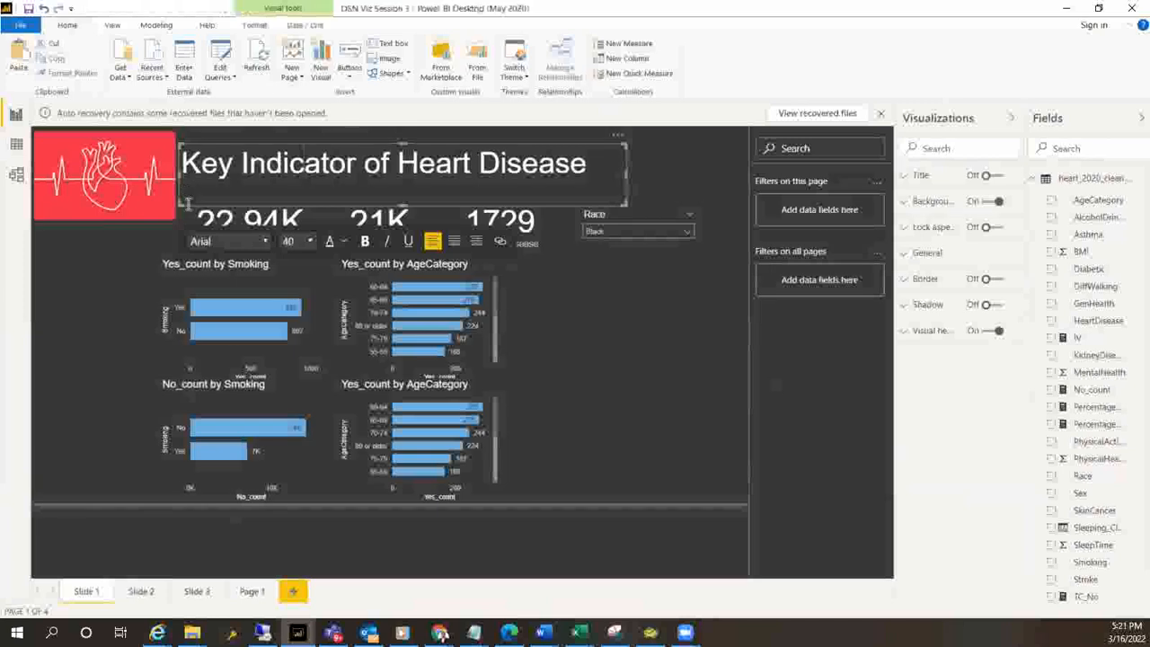
left_click(187, 205)
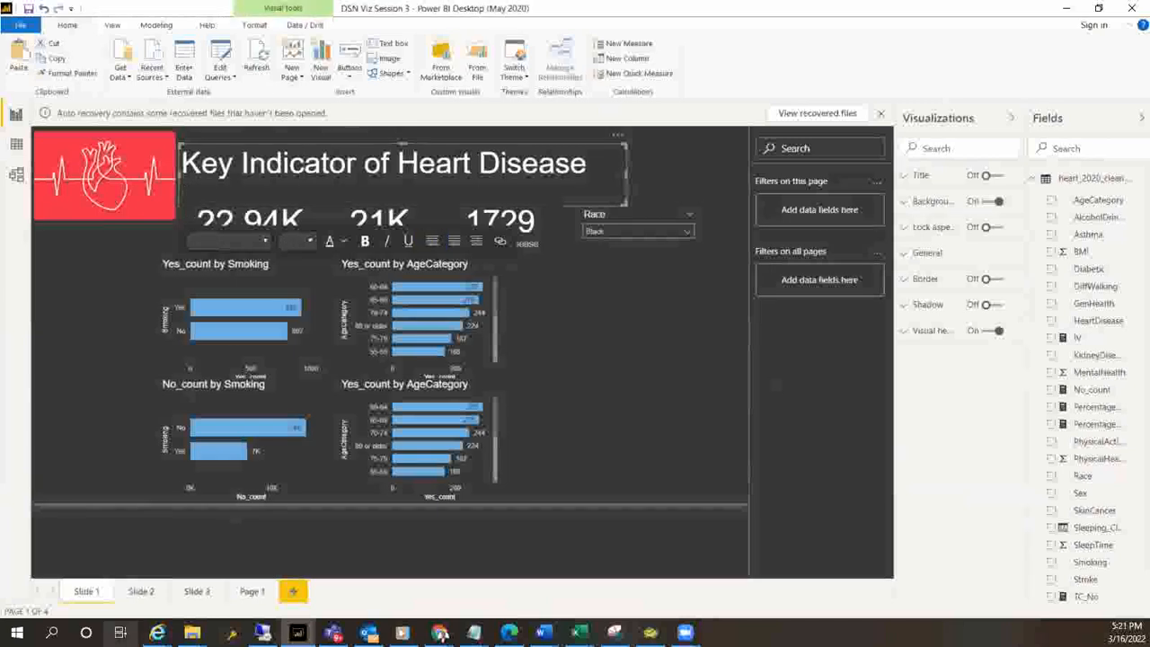
left_click(255, 592)
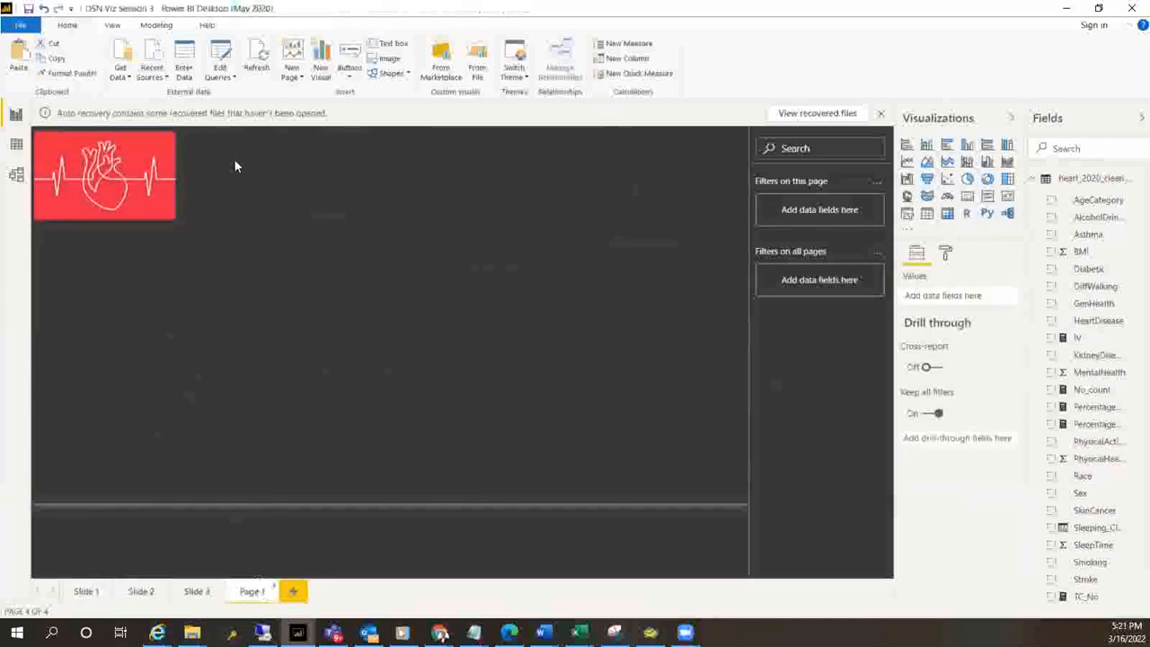
key("ctrl+v")
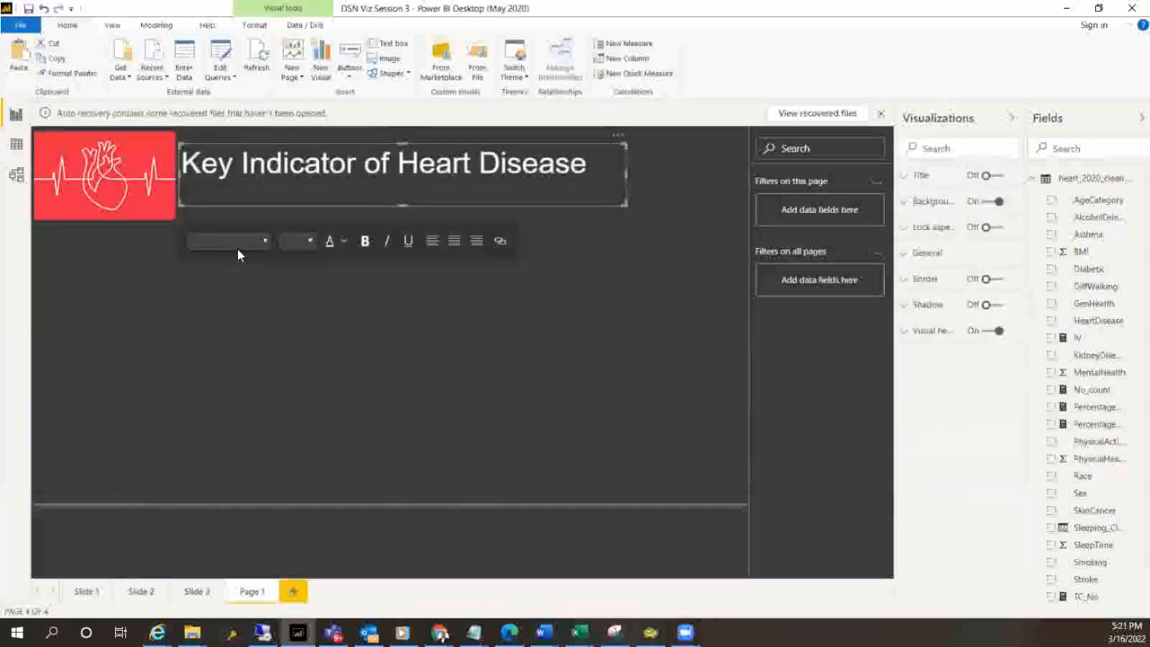
left_click(280, 376)
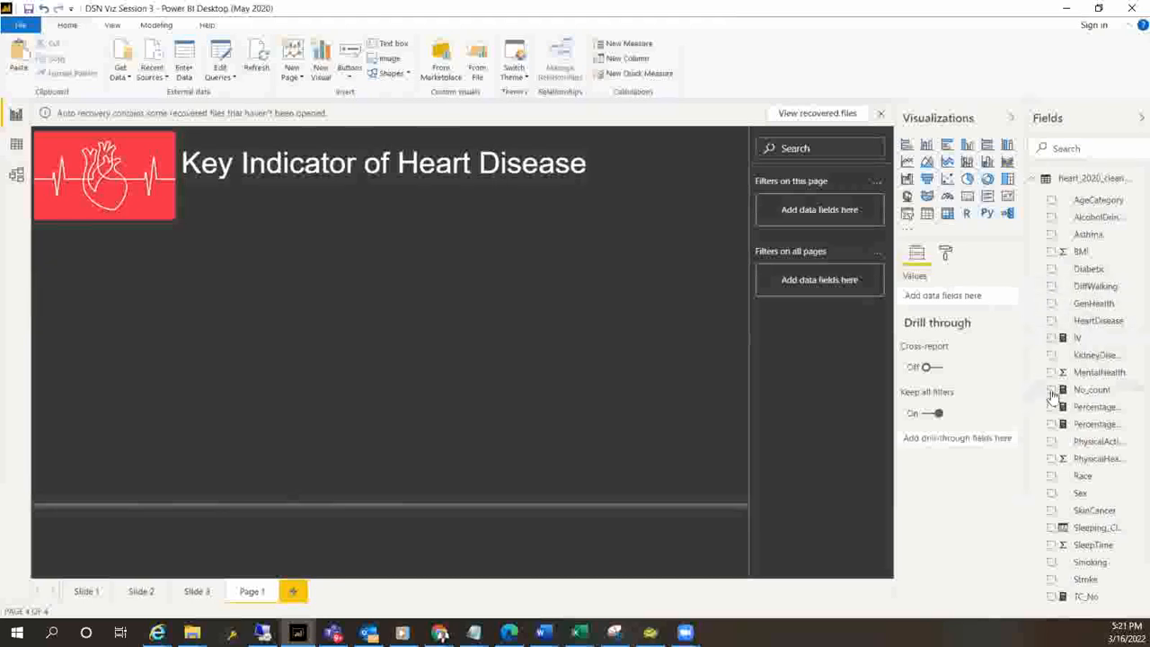
Add a card visual below the title with the HeartDisease field aggregated as Count
left_click(969, 196)
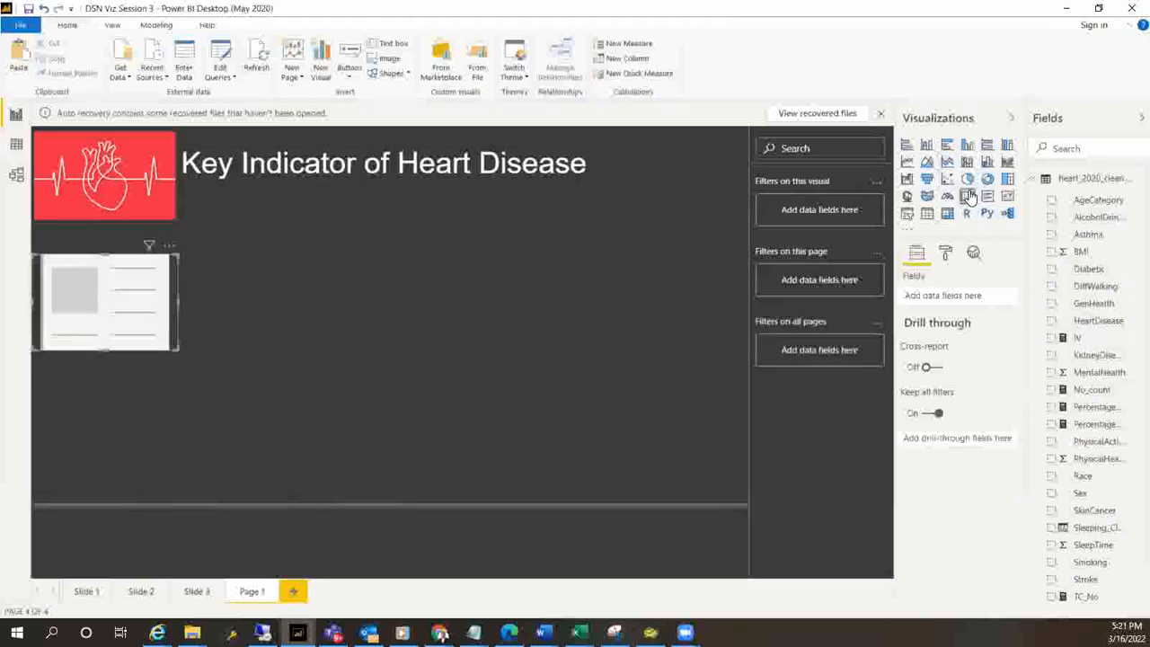
left_click_drag(123, 277, 271, 246)
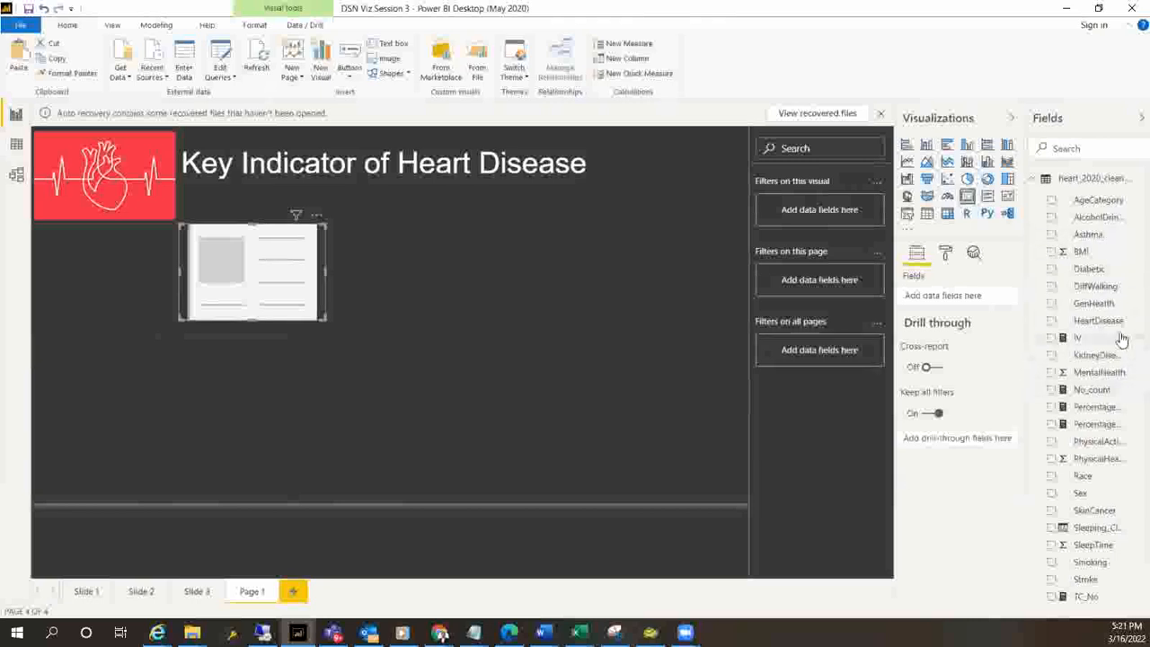
left_click(1052, 322)
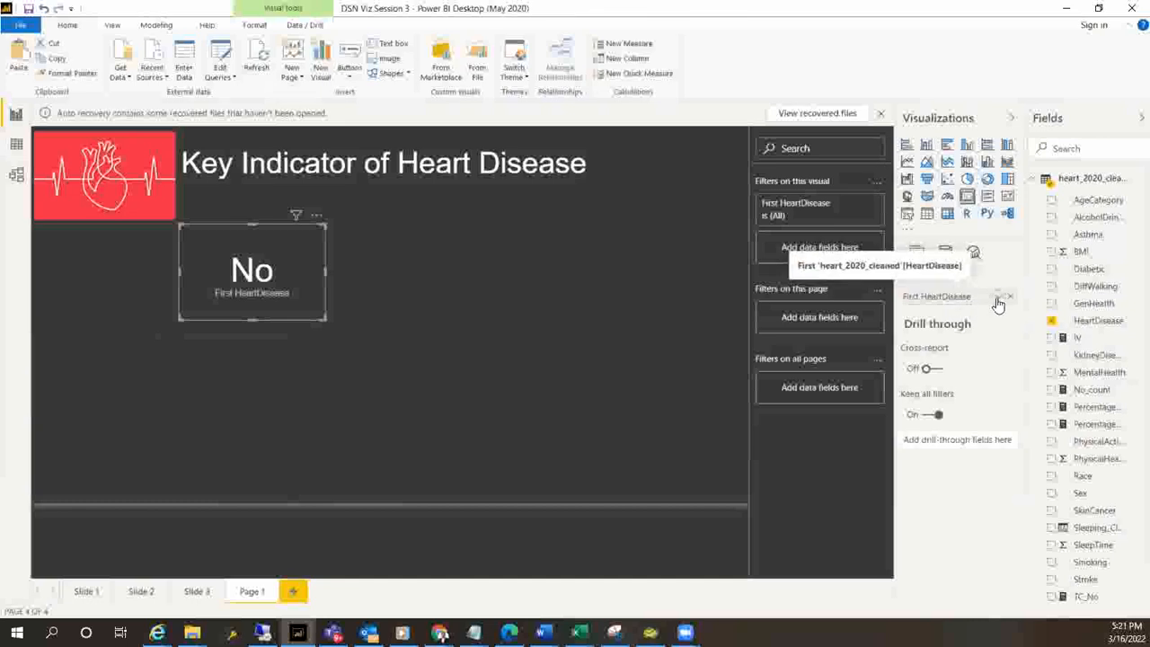
left_click(998, 298)
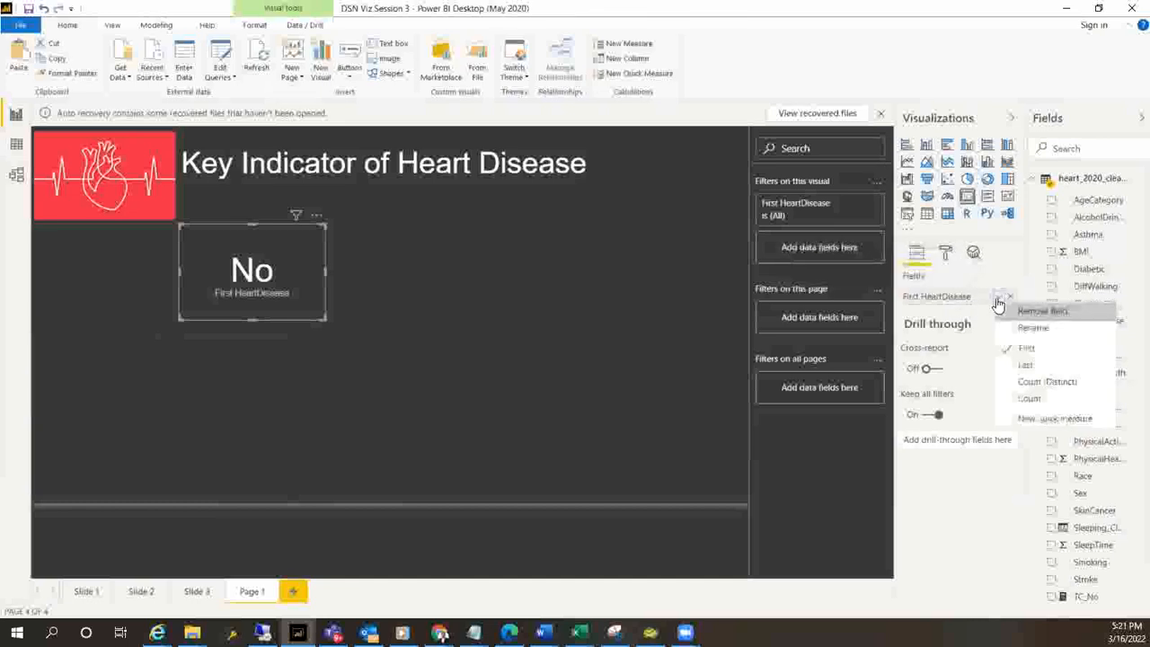
left_click(1029, 398)
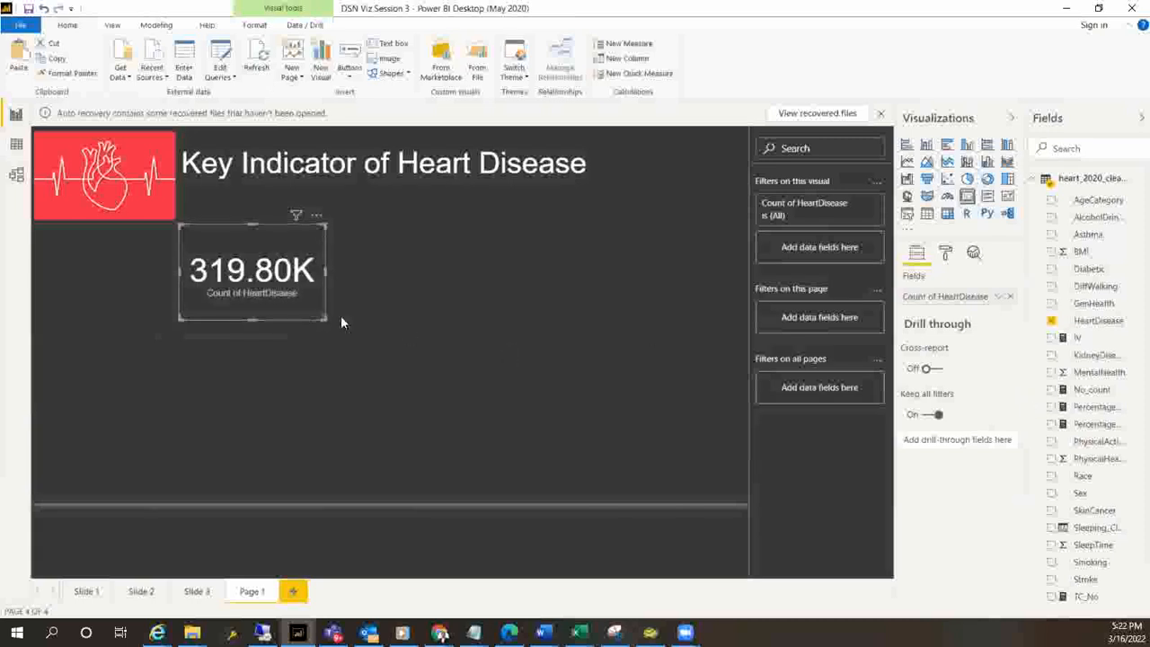
Reduce the HeartDisease count card's height and position it directly beneath the title
left_click_drag(320, 315, 326, 267)
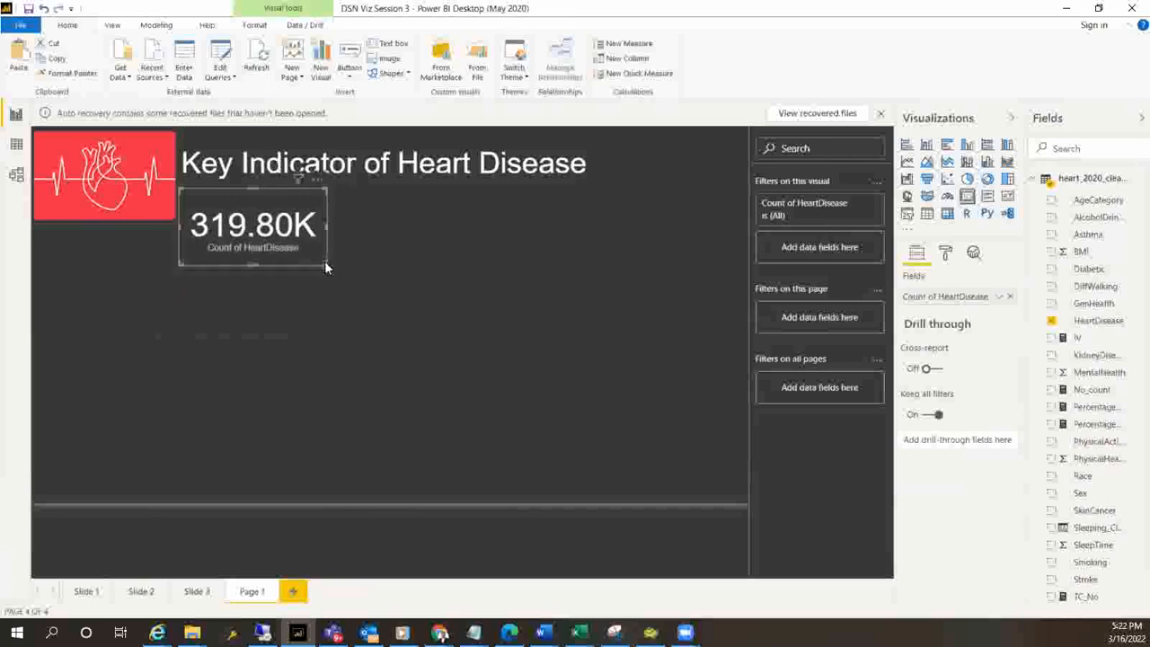
left_click(315, 327)
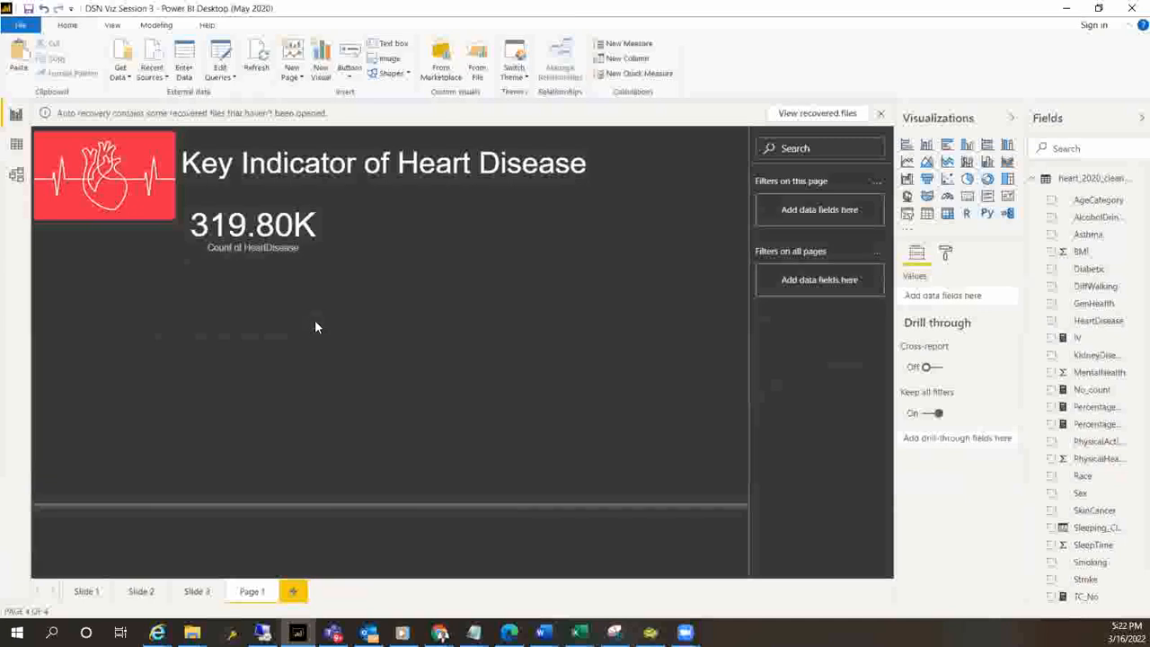
left_click(264, 238)
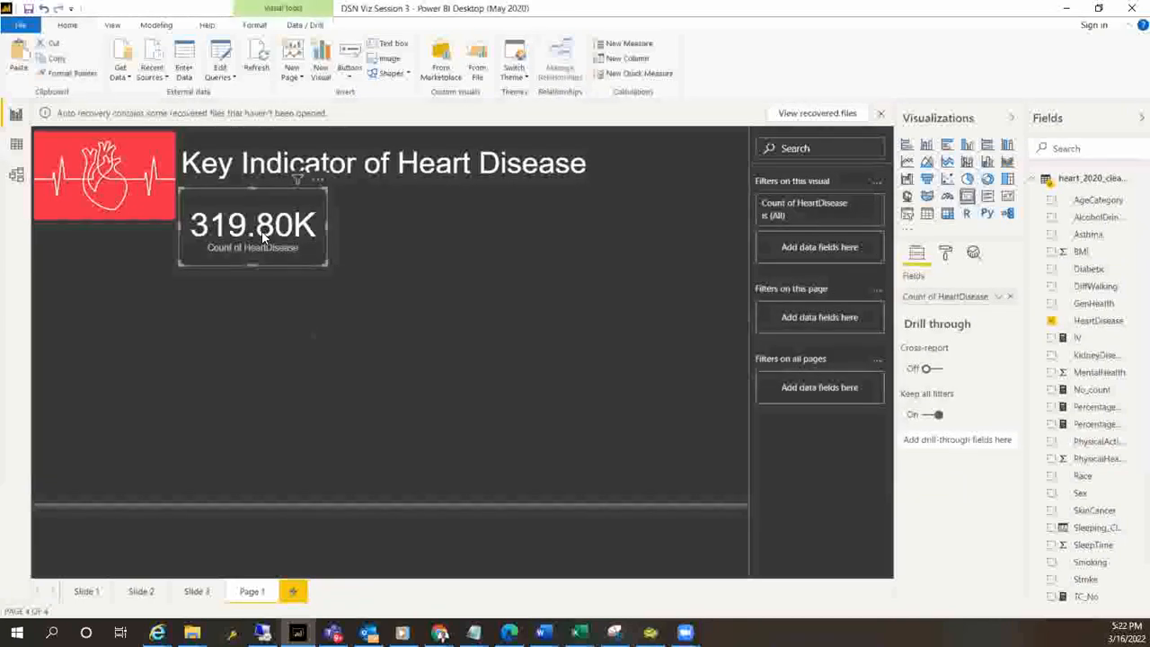
left_click(241, 378)
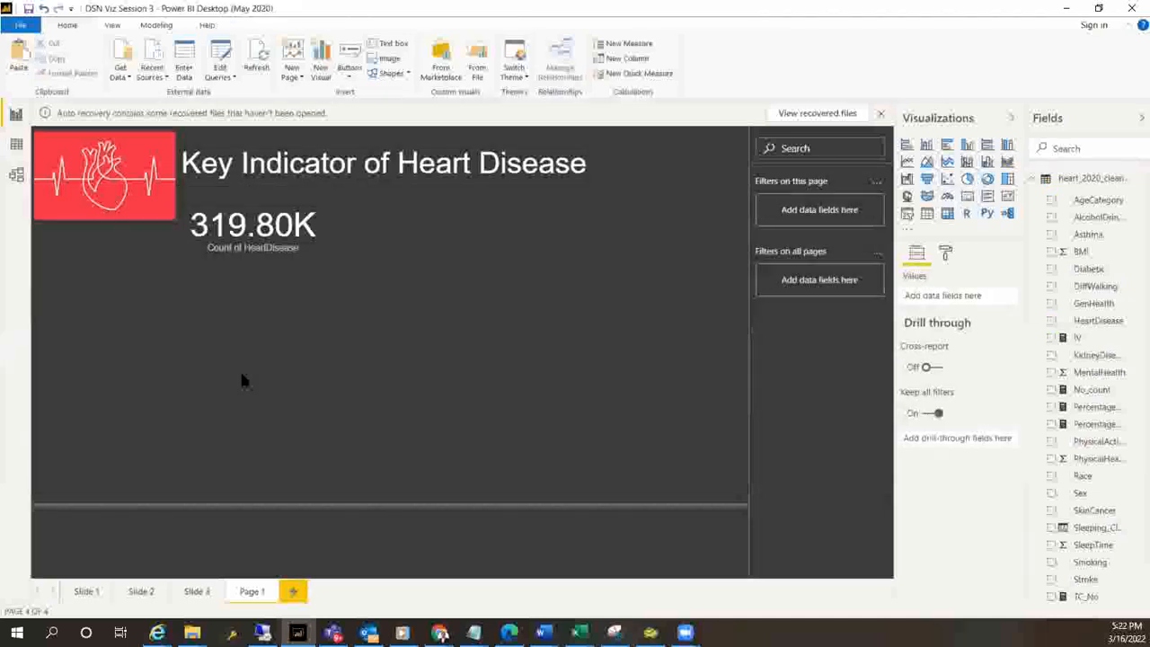
Duplicate the HeartDisease count card and place the copy to the right of the original
left_click(276, 254)
left_click(221, 228)
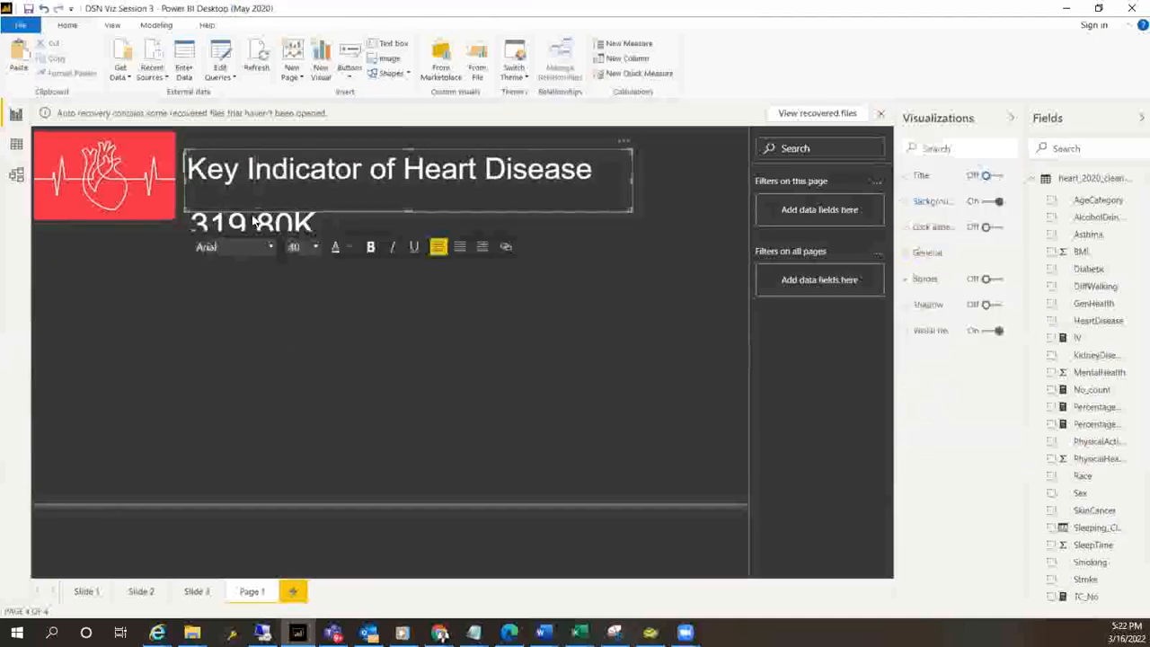
left_click(184, 256)
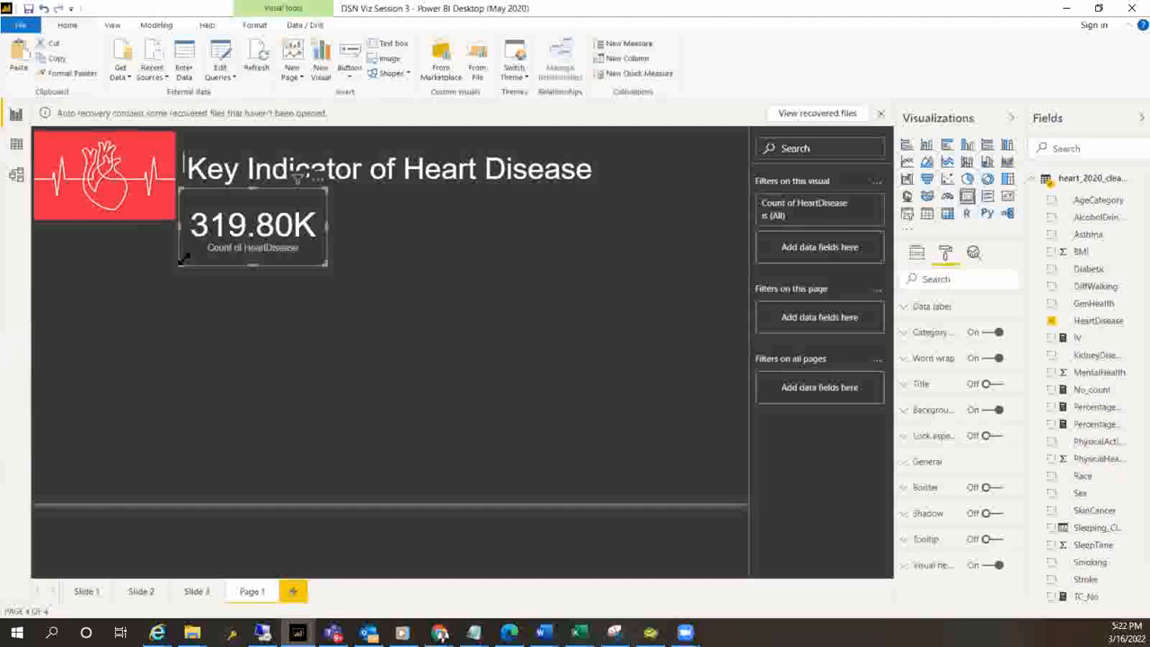
left_click_drag(214, 255, 369, 248)
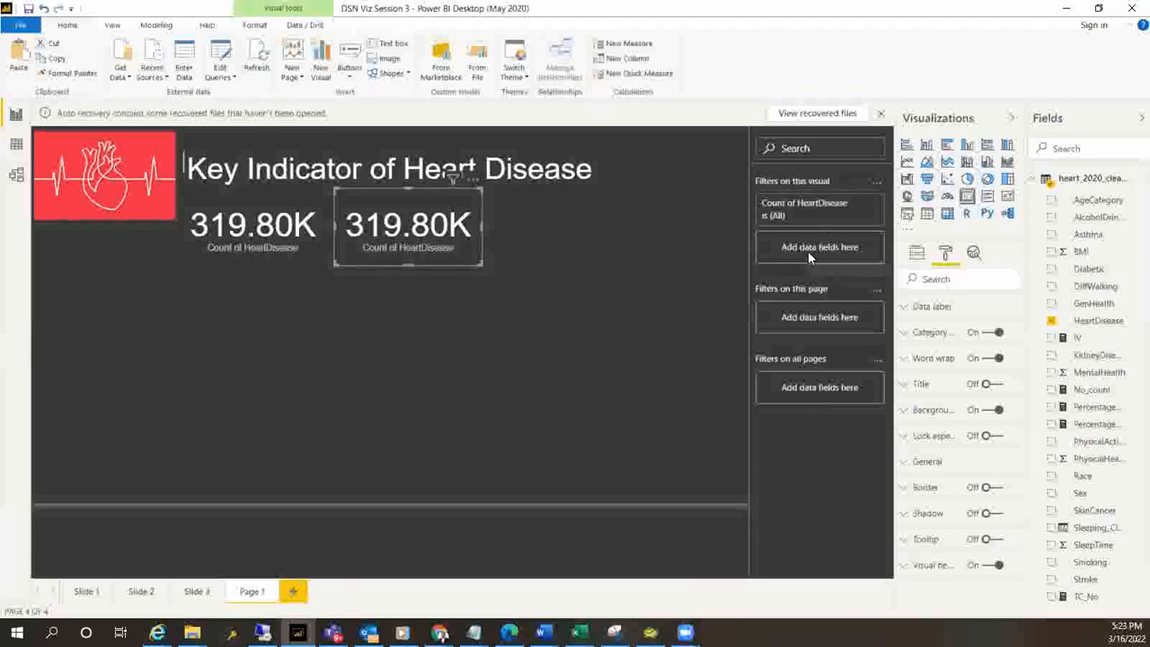
Filter the copied count card by HeartDisease, keeping only the Yes value
left_click_drag(1109, 326, 829, 255)
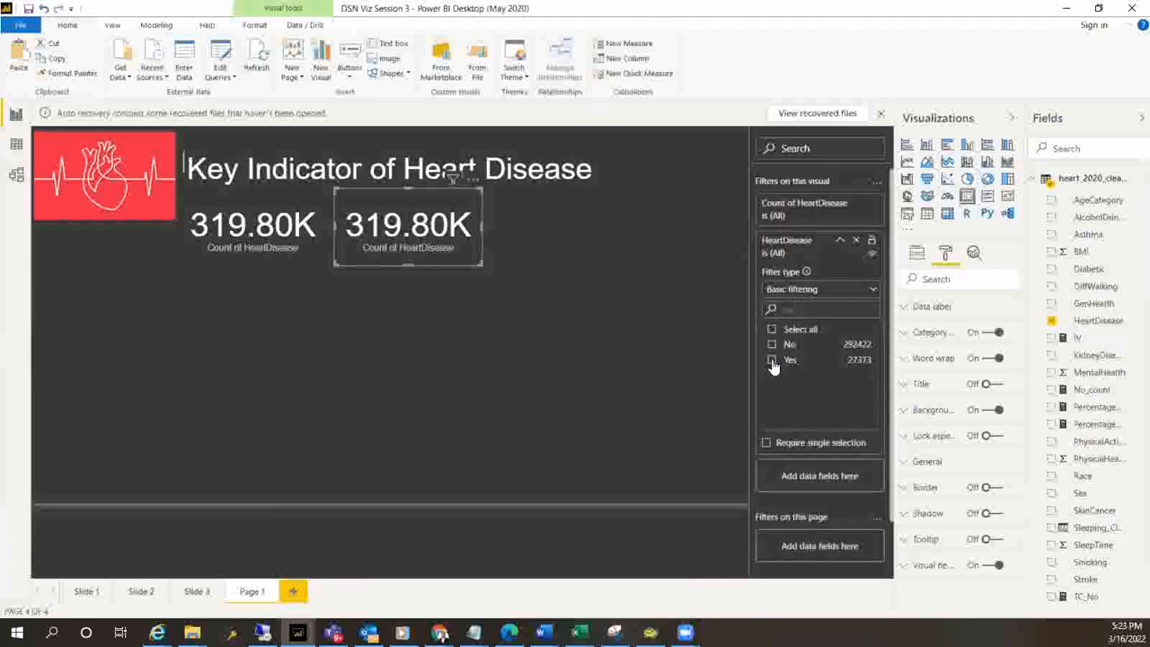
left_click(772, 360)
left_click(578, 381)
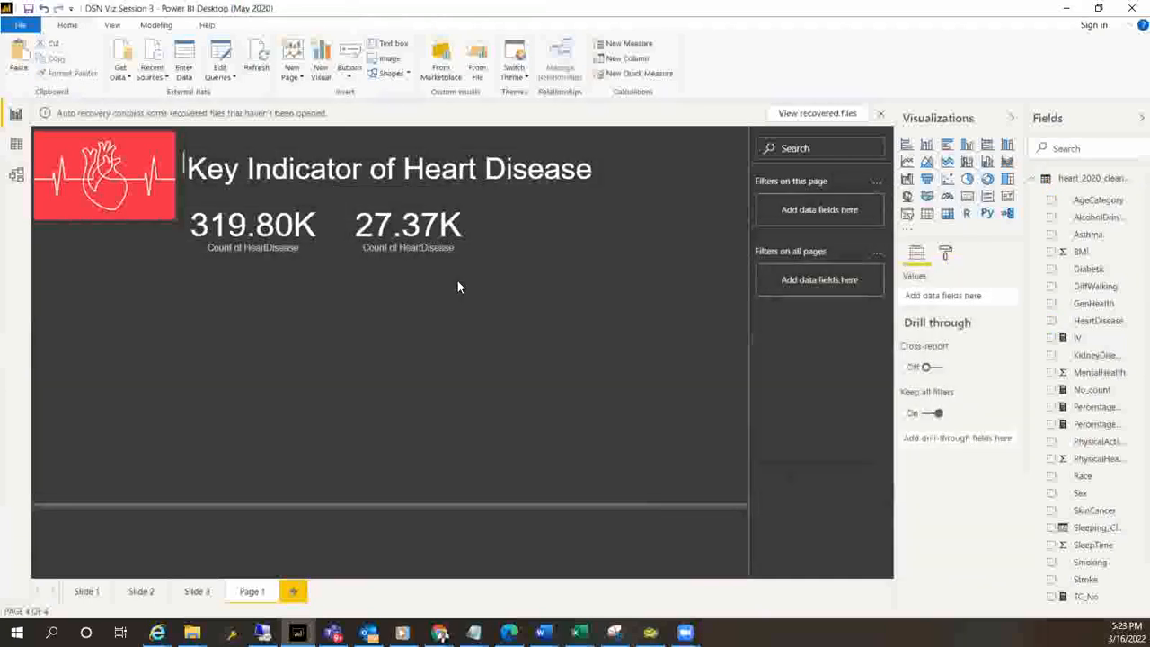
Duplicate the Yes-filtered count card and place the copy to its right in the card row
left_click(396, 245)
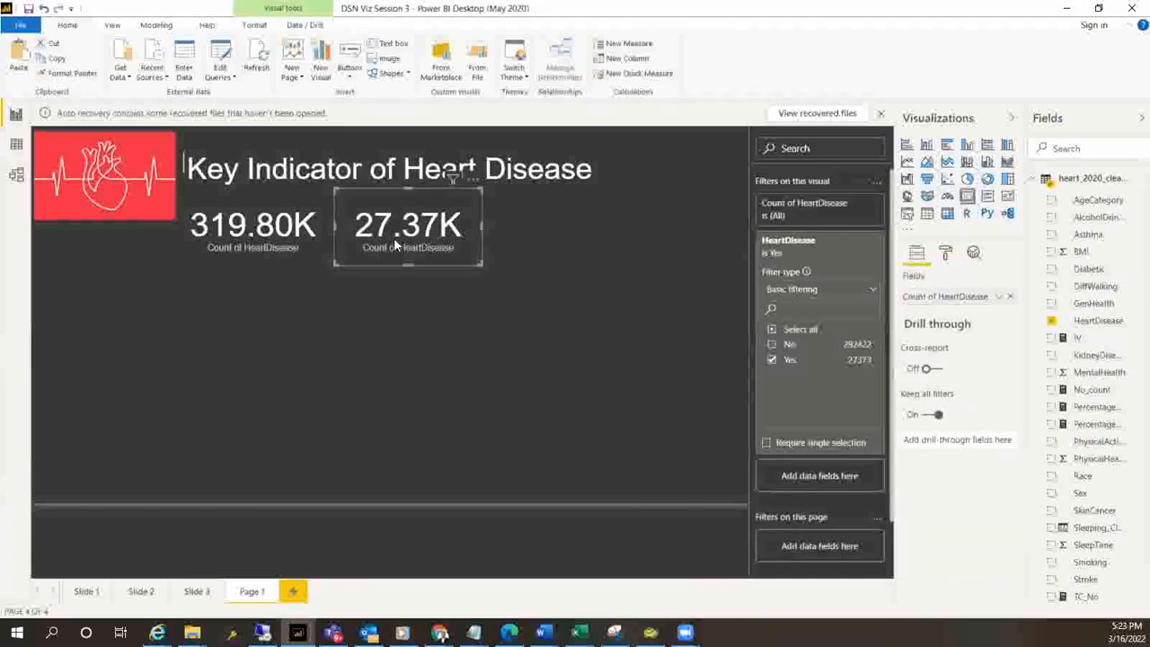
key("ctrl+c")
key("ctrl+v")
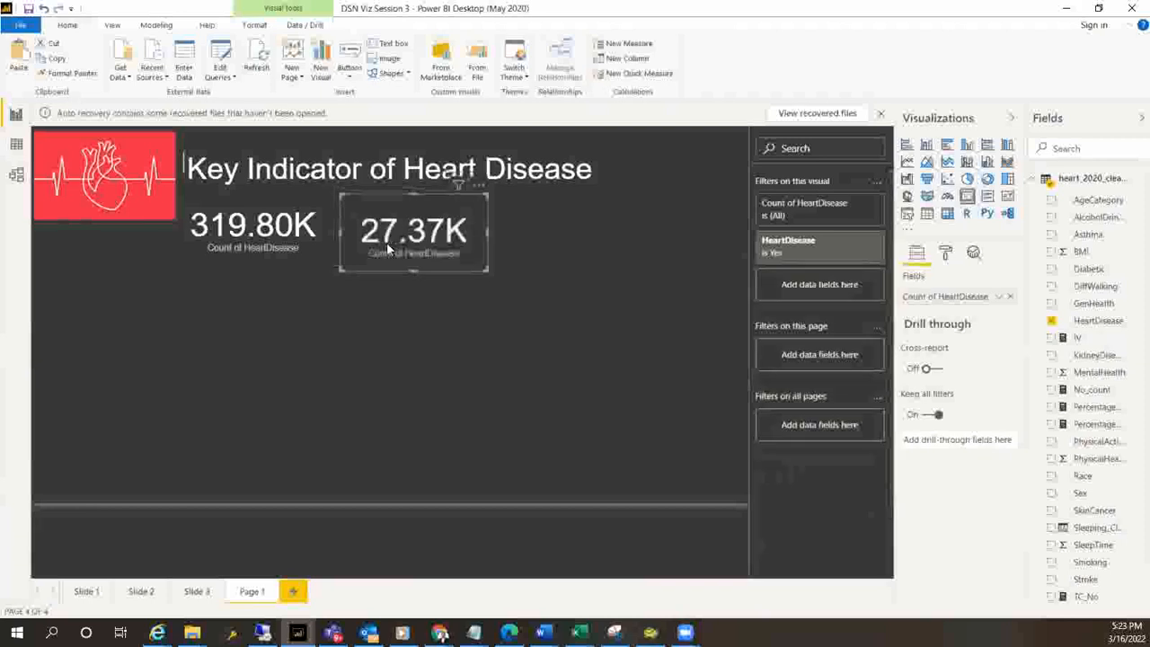
left_click_drag(394, 237, 532, 241)
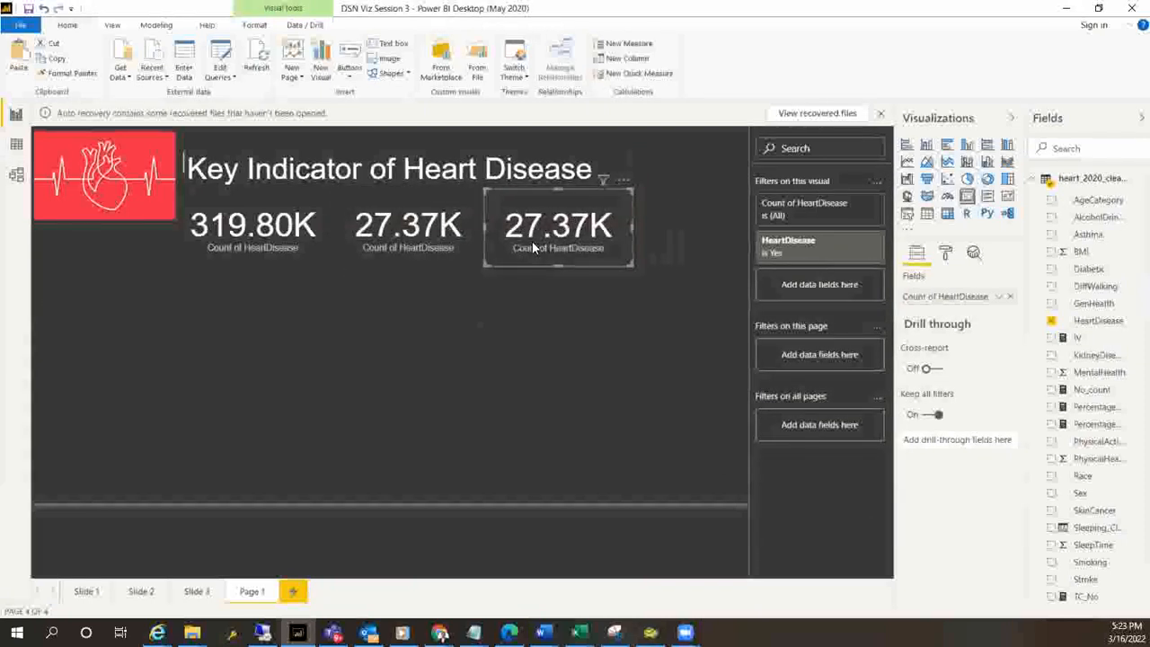
Change the third card's HeartDisease filter to include only No
left_click(813, 252)
left_click(772, 345)
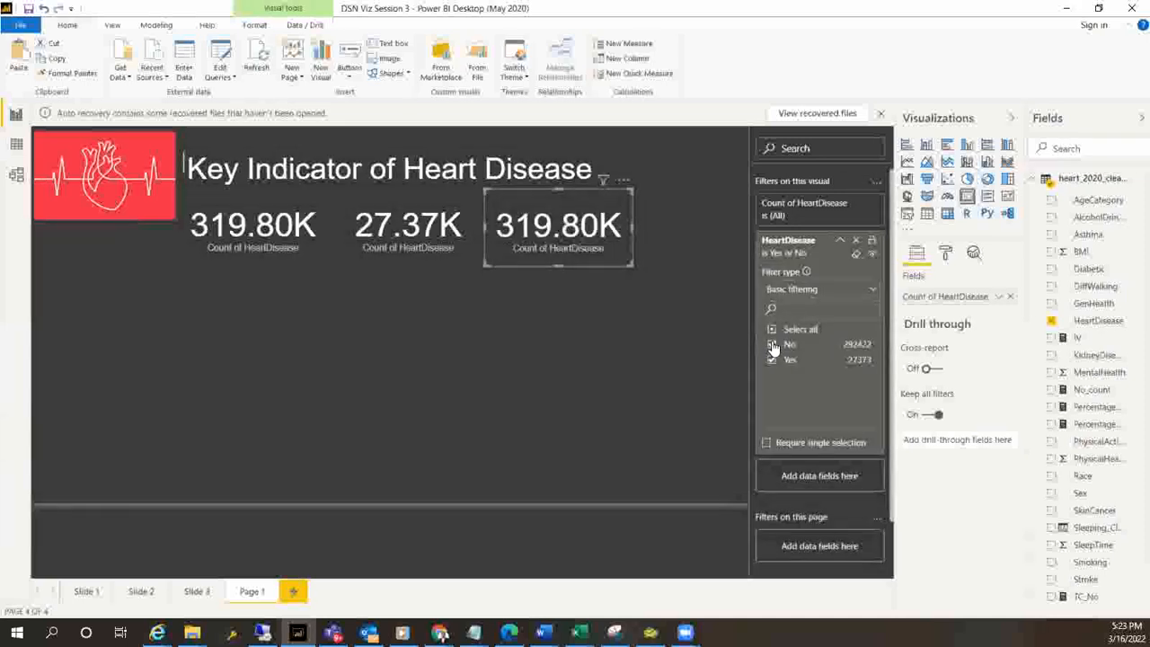
left_click(772, 361)
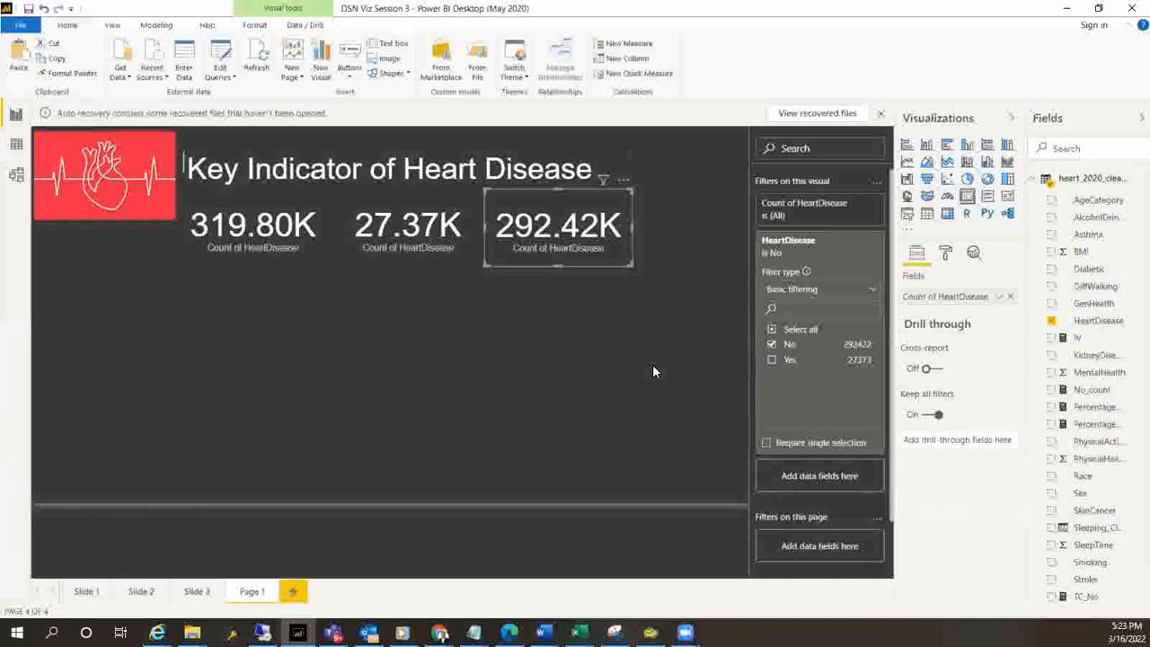
left_click(644, 332)
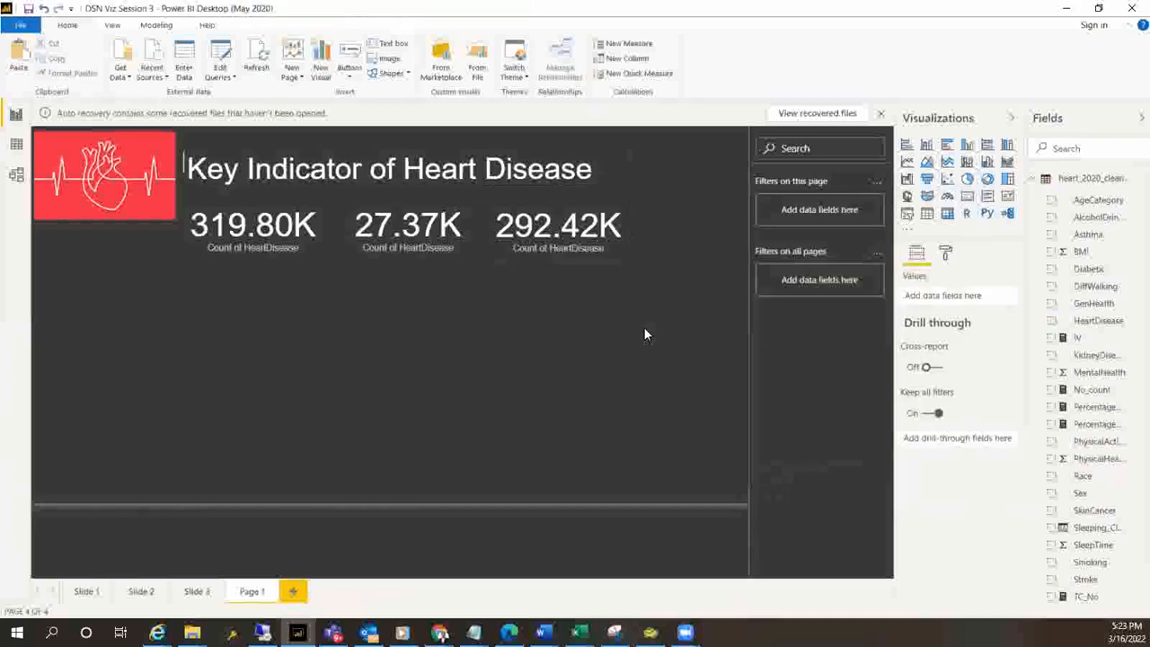
Rename the first card's count field as Total Response
left_click(262, 251)
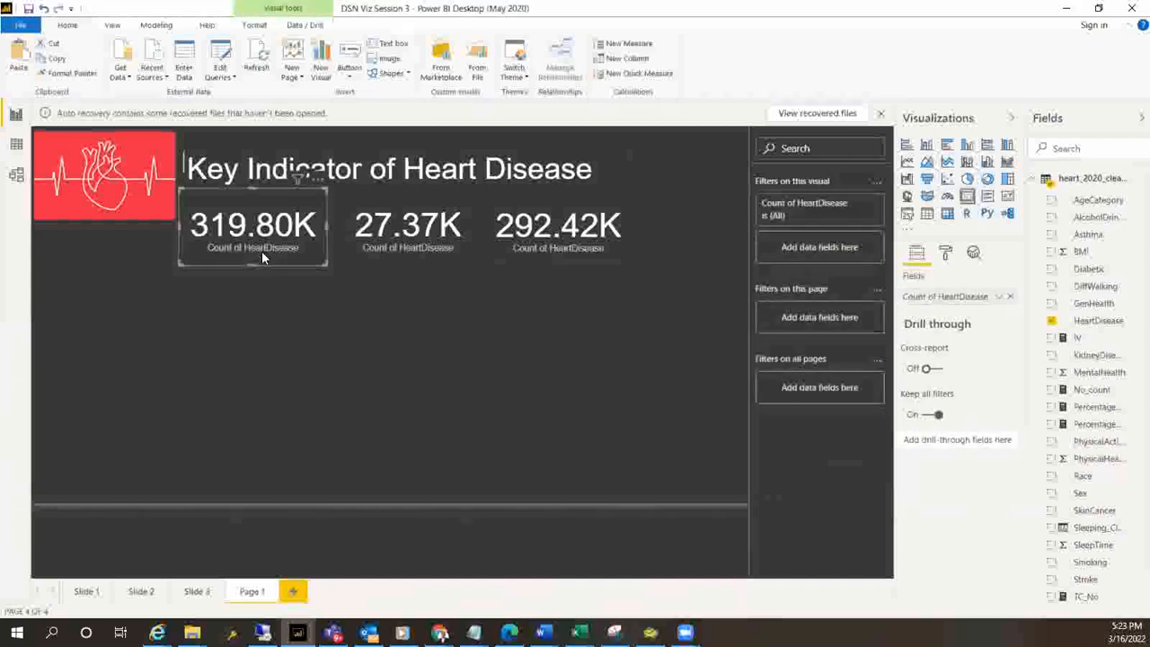
right_click(958, 300)
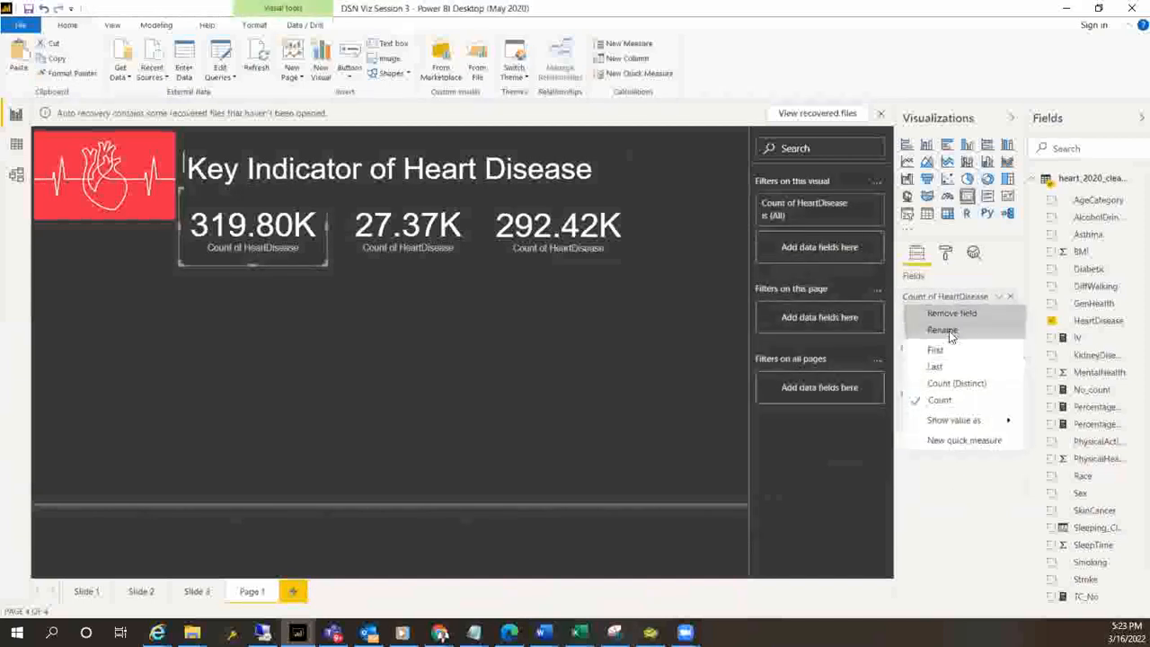
left_click(949, 331)
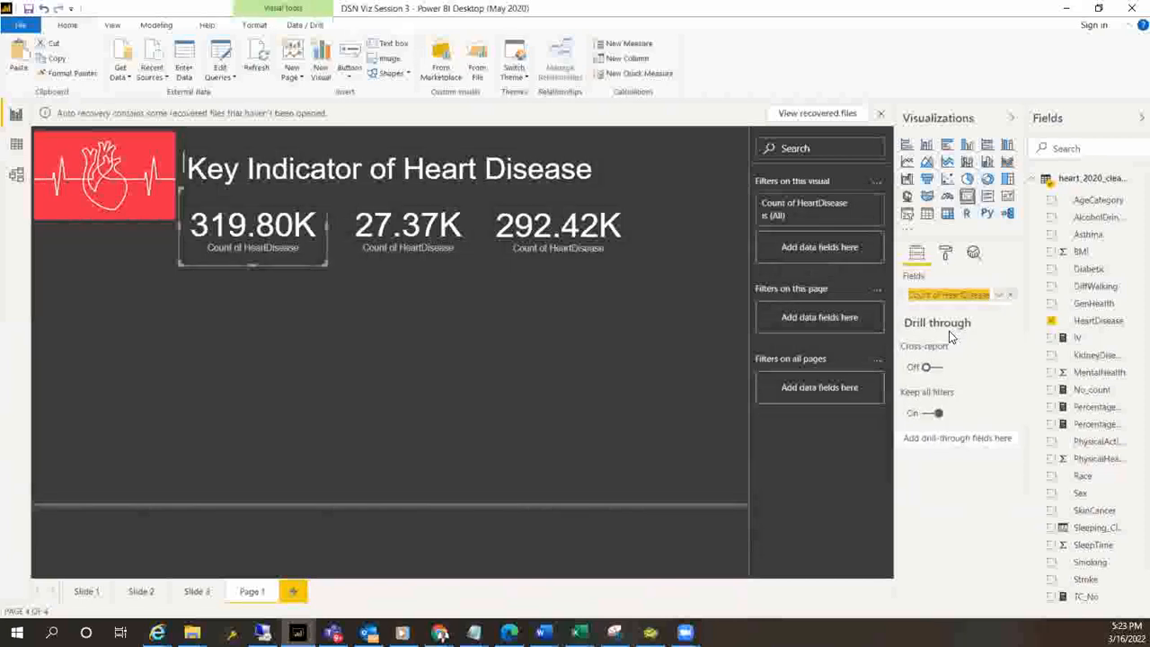
type("TC")
key("BackSpace")
key("BackSpace")
type("Total")
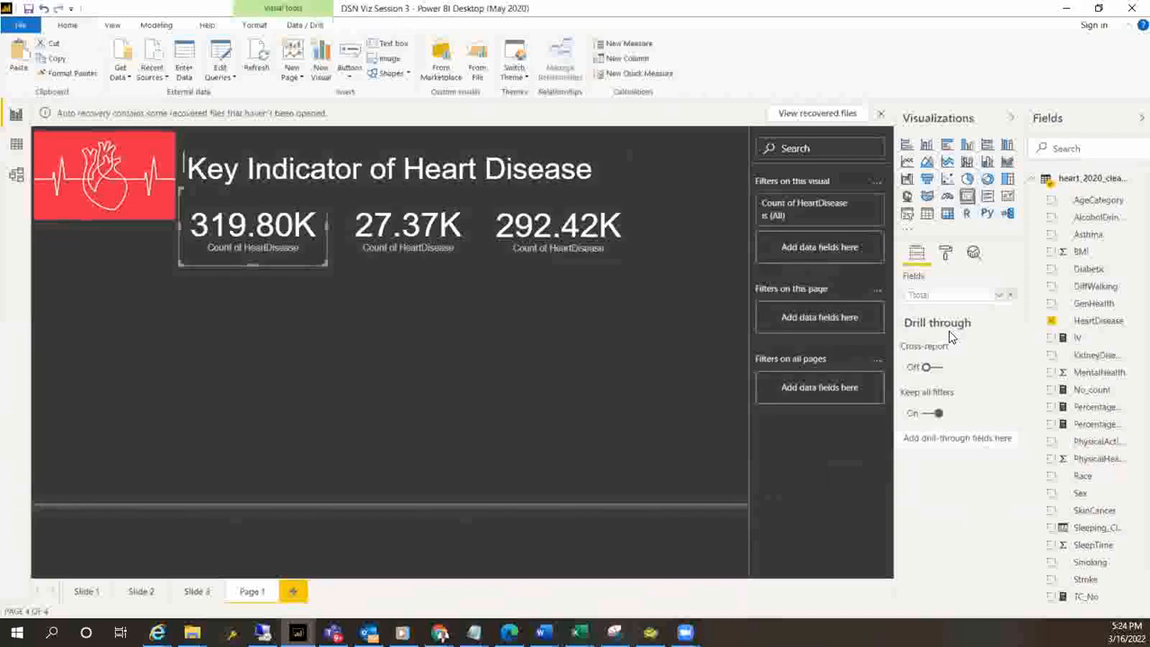
key("BackSpace")
key("BackSpace")
key("BackSpace")
key("BackSpace")
key("BackSpace")
type("Total Responde")
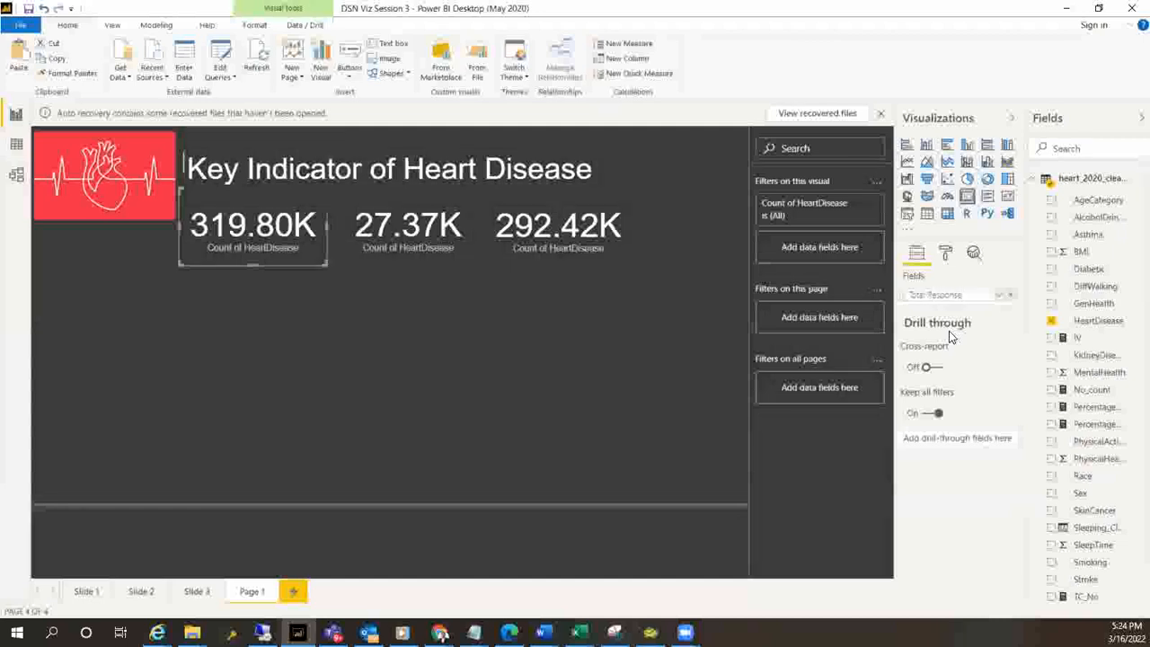
key("Return")
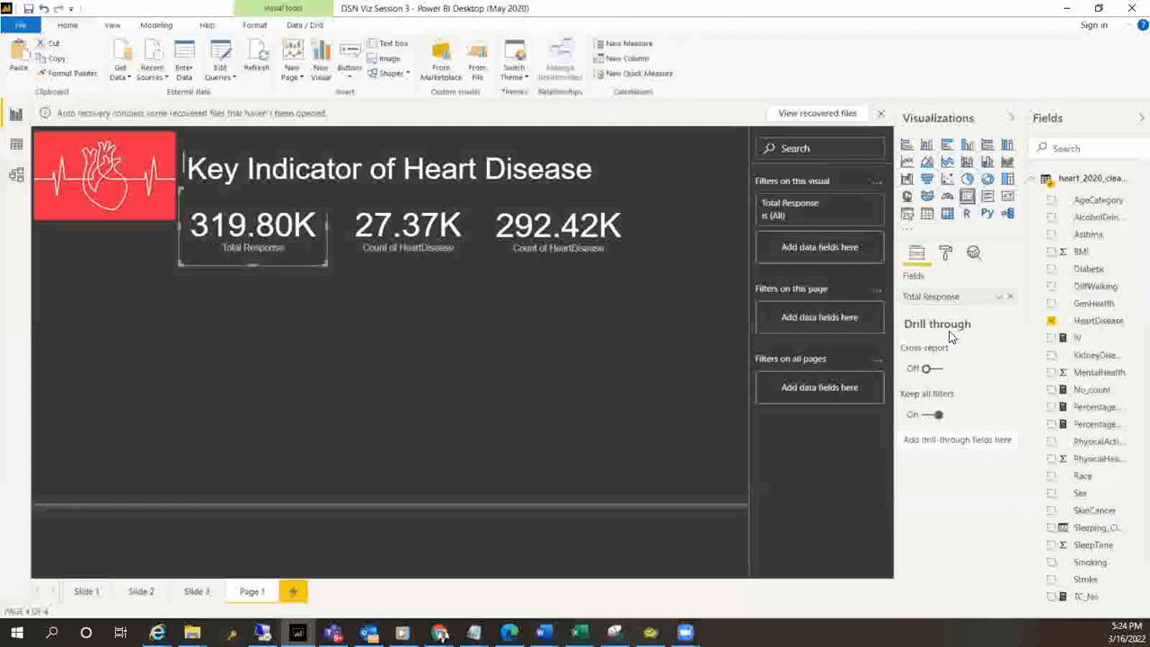
Rename the count field of the Yes-filtered middle card as Heart_Event
left_click(418, 246)
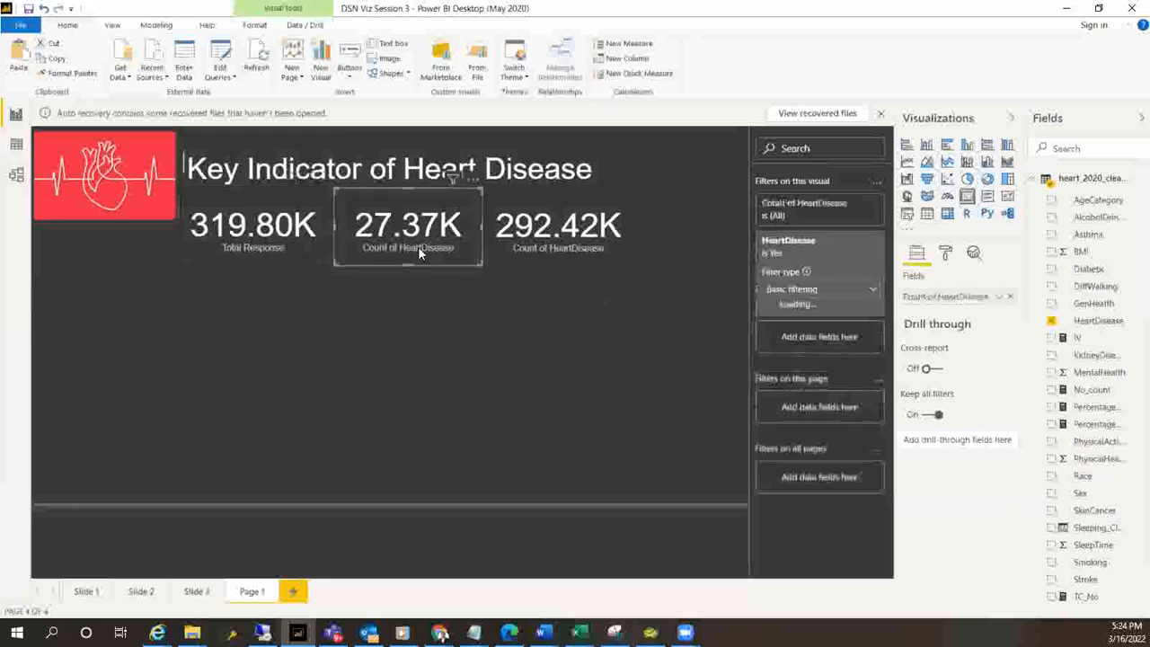
right_click(957, 299)
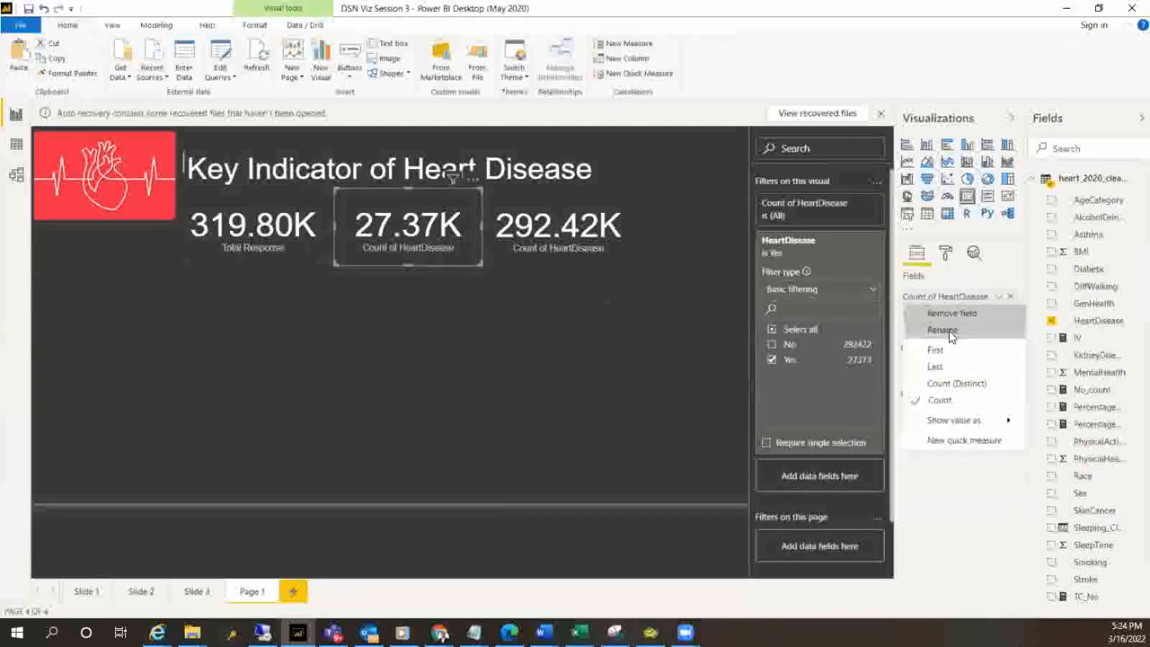
left_click(949, 331)
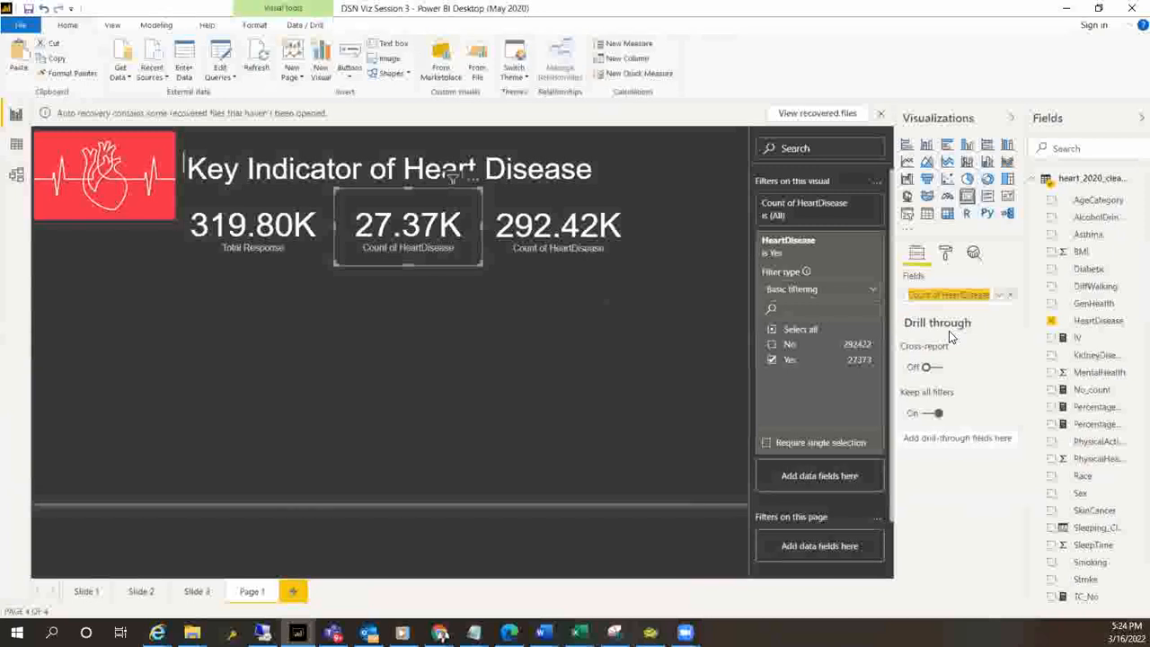
type("Heart")
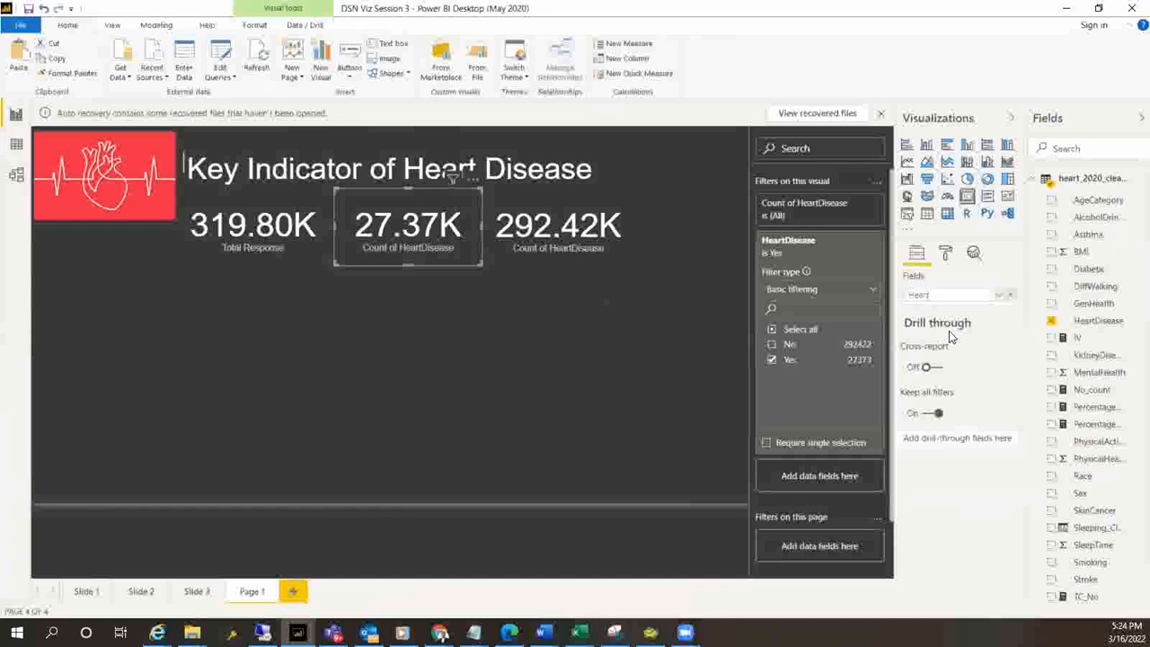
type("_Dis")
key("Return")
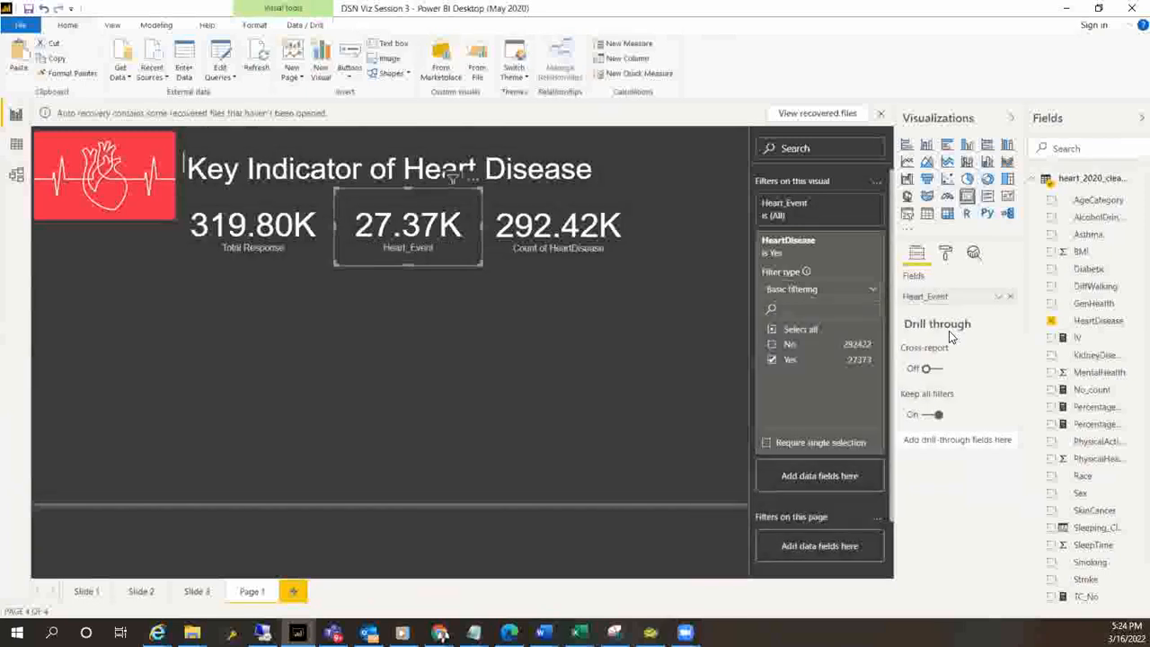
Rename the count field of the No-filtered third card as Non_Heart_Event
left_click(529, 249)
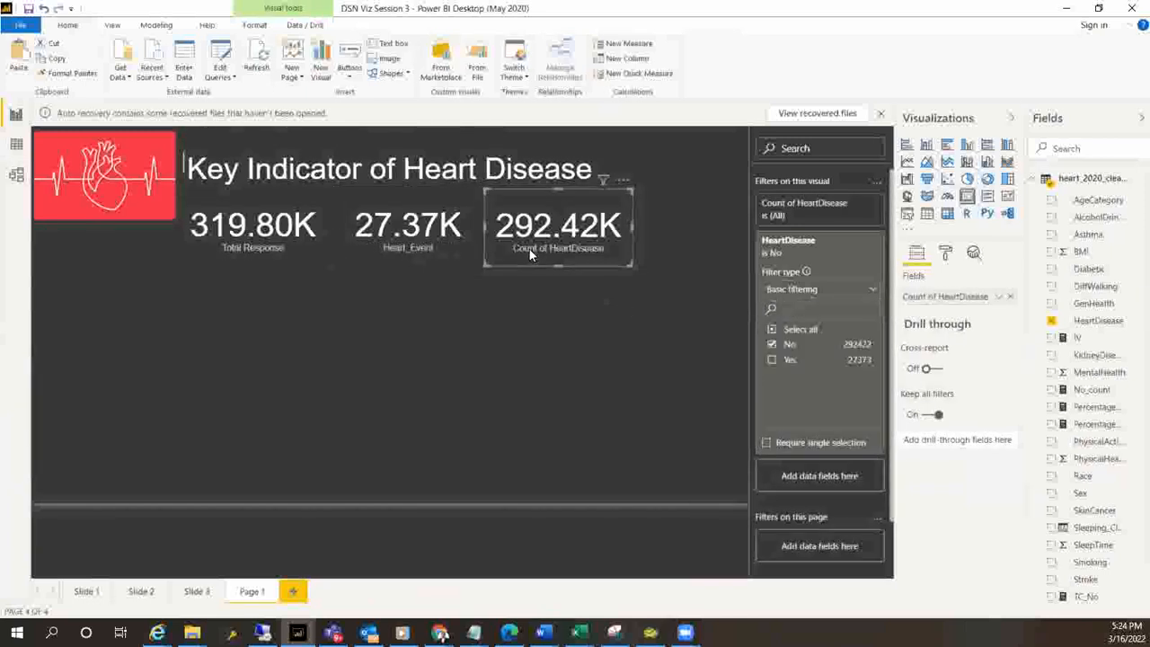
right_click(968, 304)
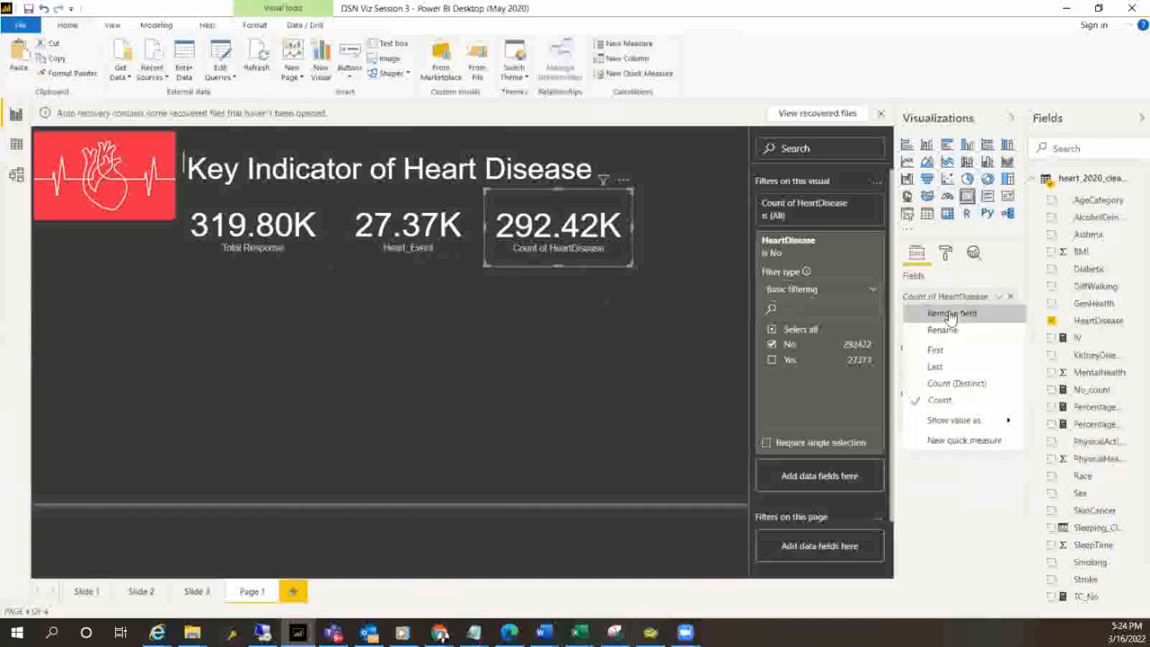
left_click(939, 329)
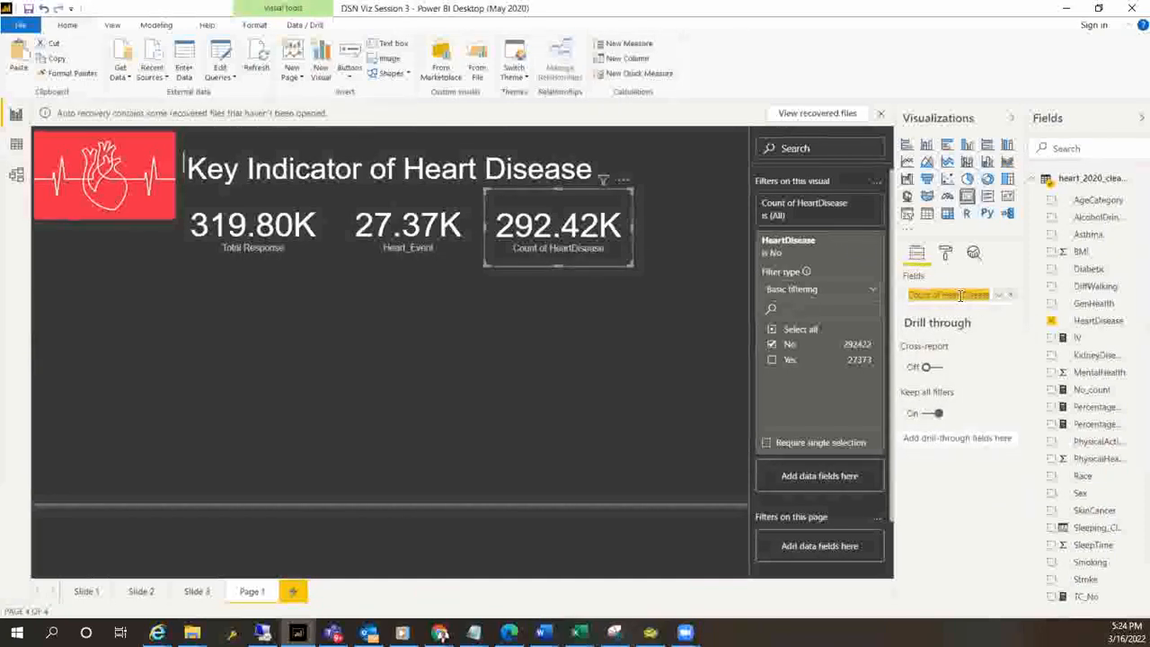
key("BackSpace")
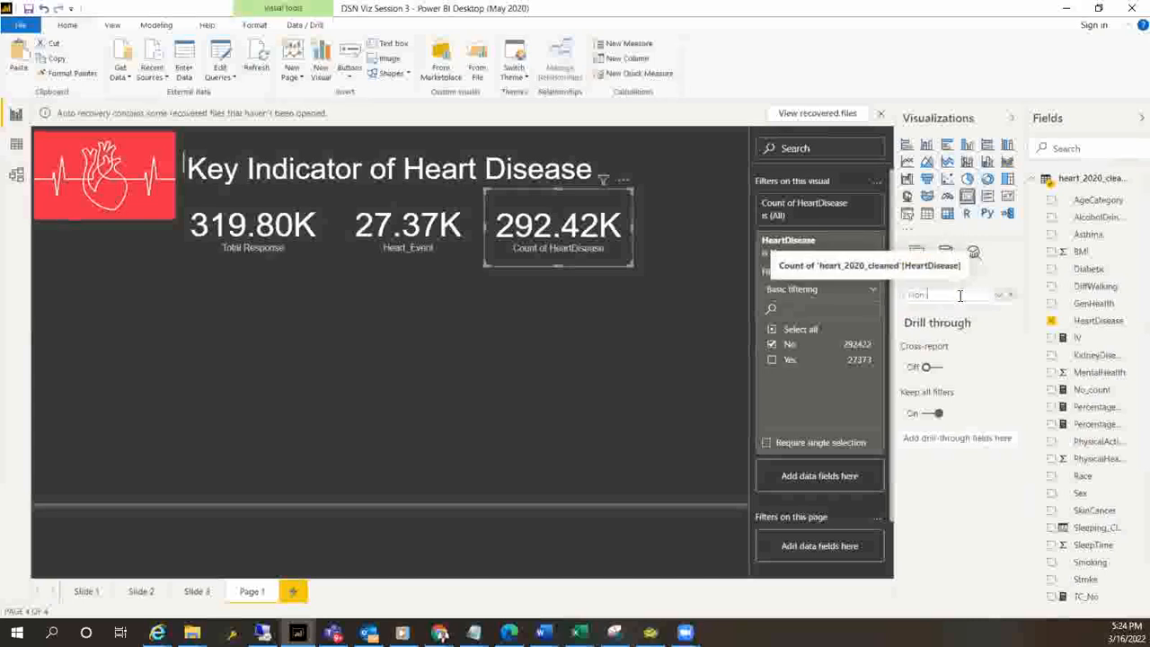
type("Non-Heart")
key("Left")
key("Left")
key("Left")
key("Left")
key("Left")
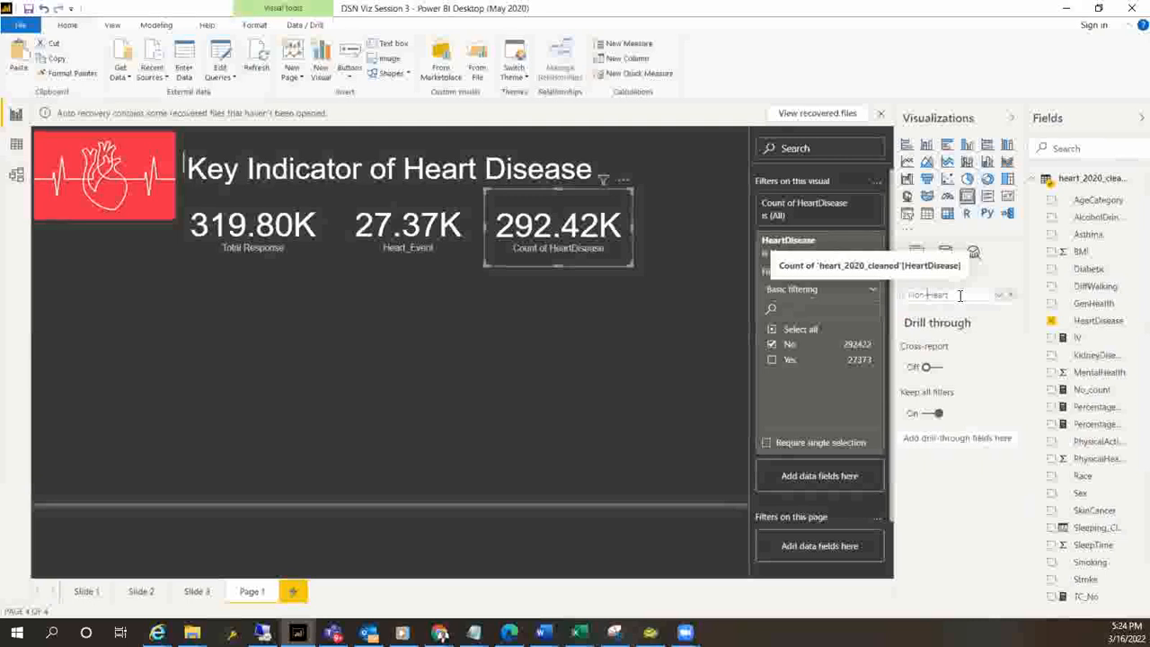
key("BackSpace")
type("_")
type("_Event")
key("Return")
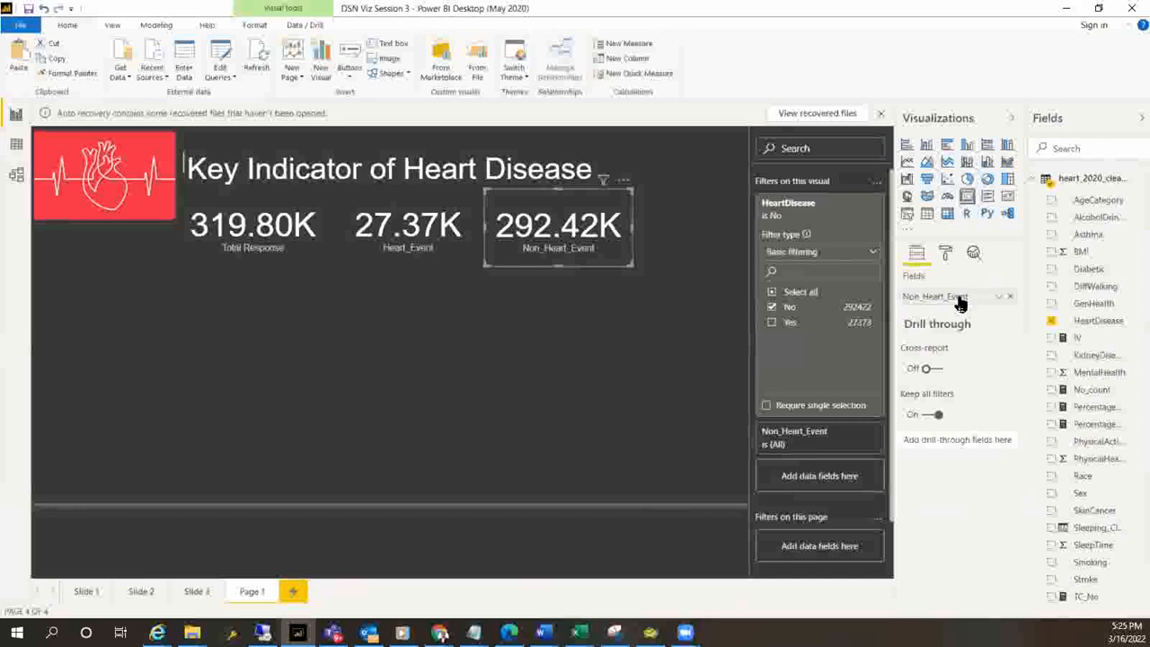
left_click(558, 277)
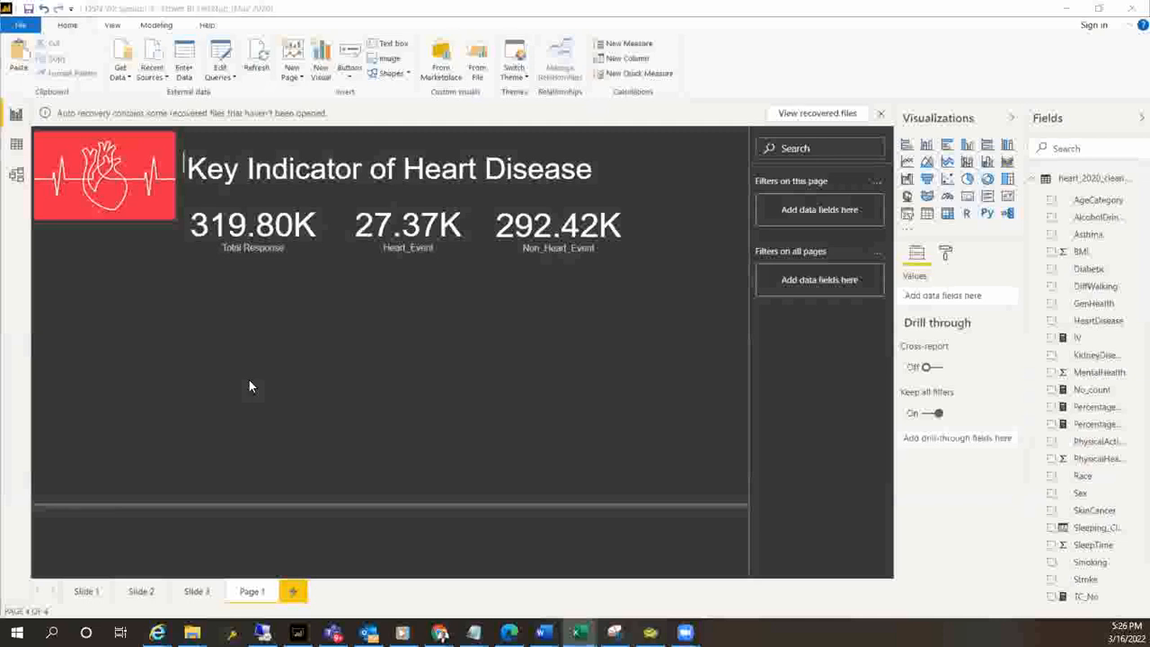
Add a stacked bar chart below the Total Response card with HeartDisease as the axis and the count of HeartDisease as values
left_click(216, 320)
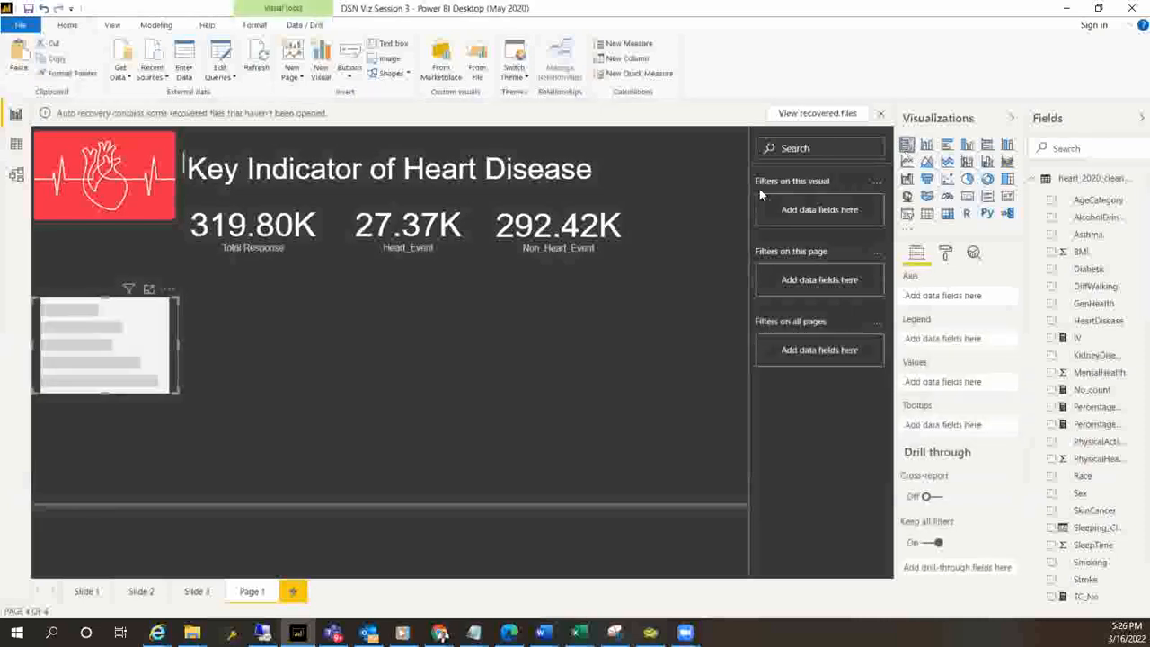
left_click_drag(97, 340, 238, 316)
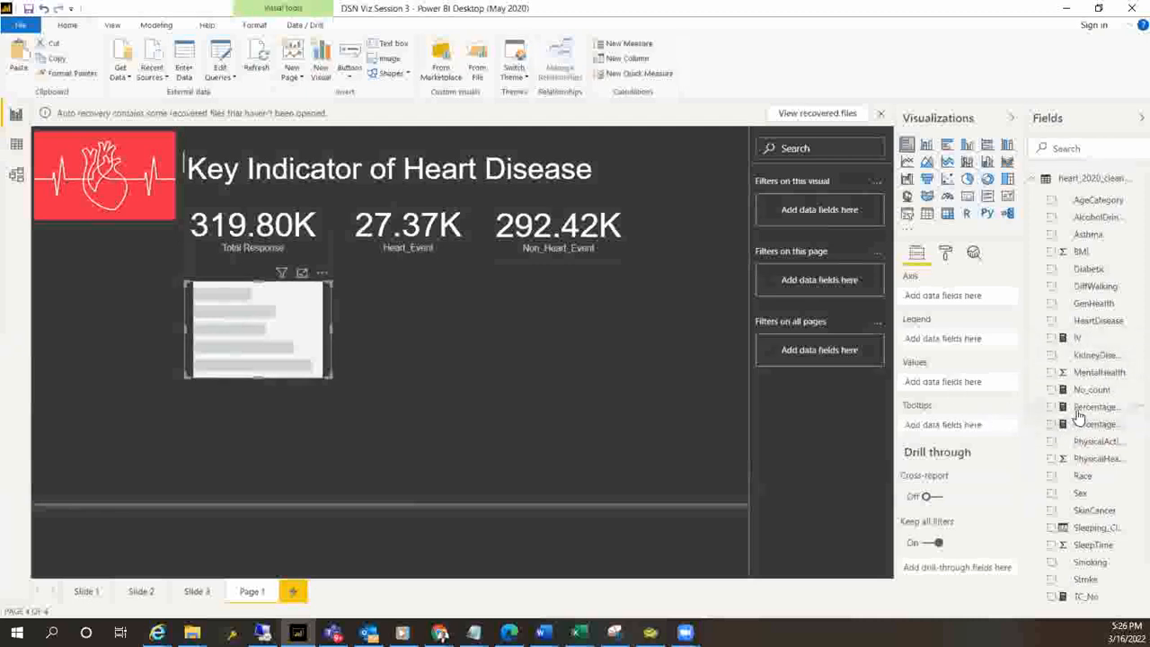
left_click_drag(1106, 328, 964, 300)
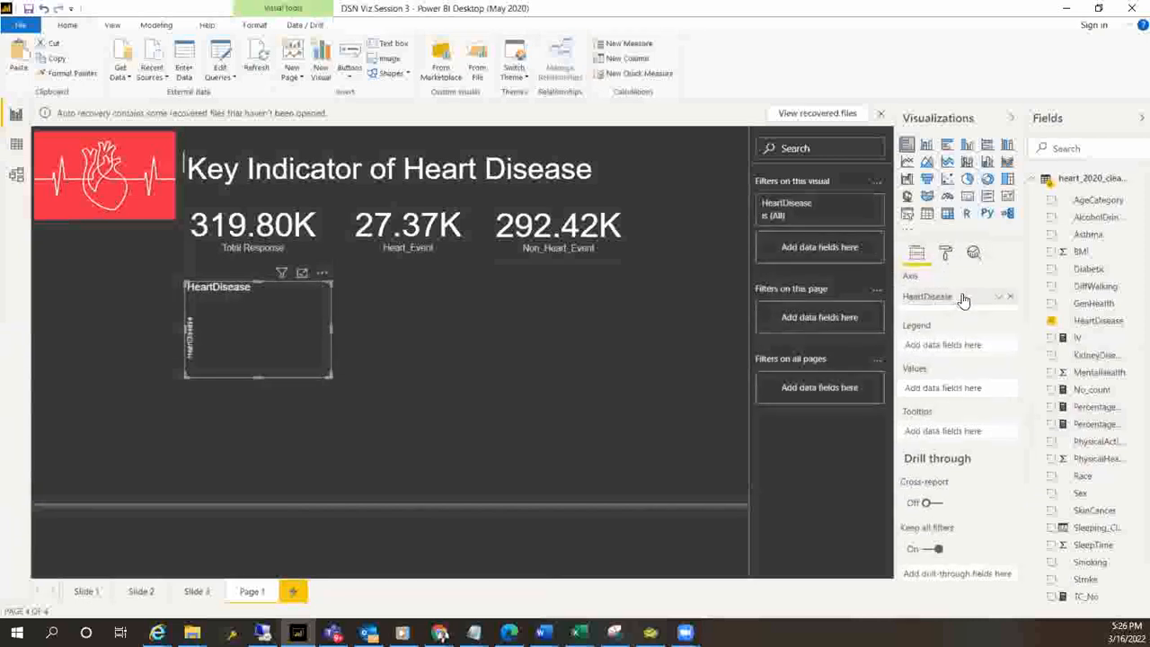
mouse_move(1098, 321)
left_mouse_down()
mouse_move(945, 398)
mouse_move(961, 396)
left_mouse_up()
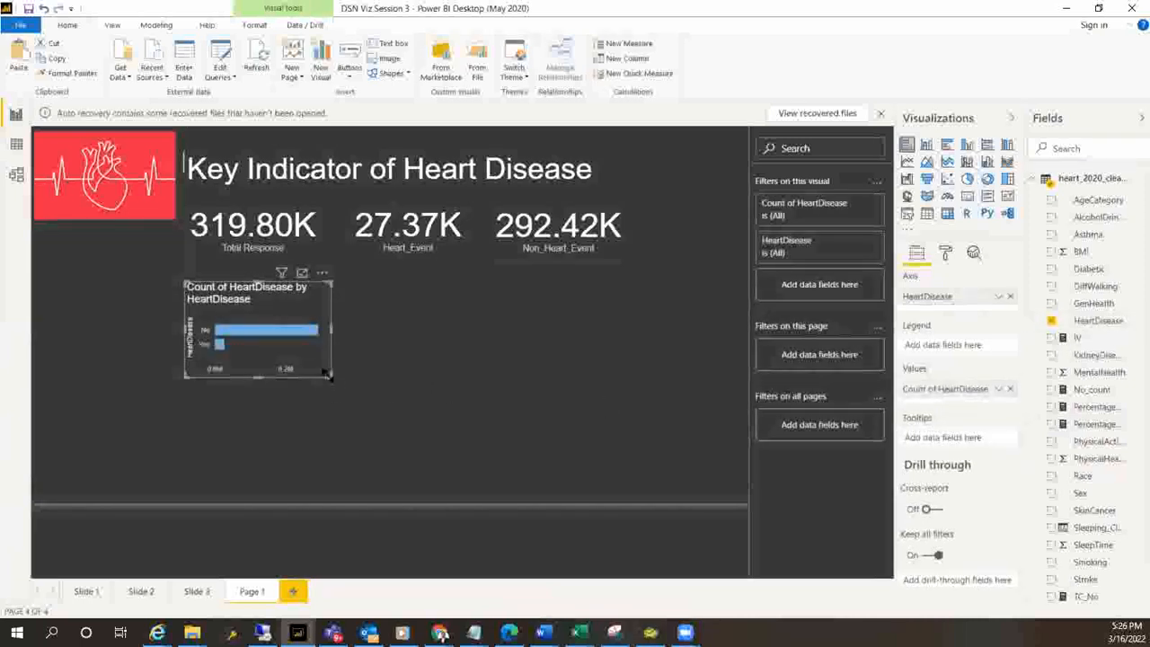
Enlarge the HeartDisease bar chart, making it taller and slightly wider beneath the cards
left_click_drag(330, 376, 341, 462)
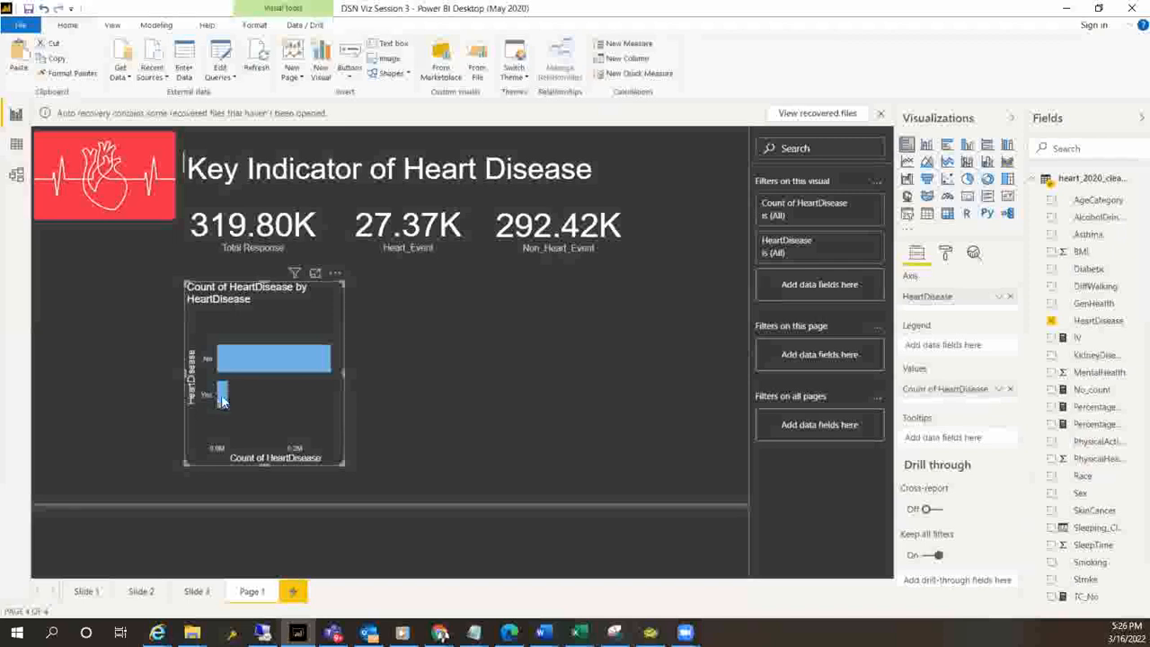
mouse_move(221, 401)
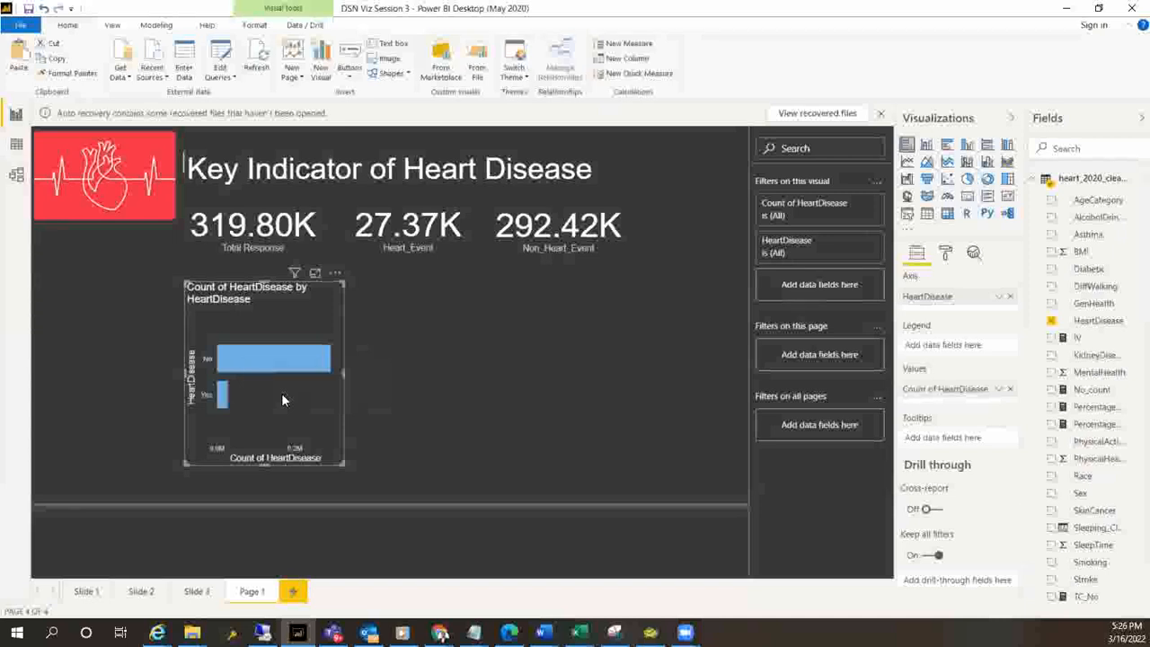
mouse_move(340, 462)
left_mouse_down()
mouse_move(347, 474)
mouse_move(348, 449)
left_mouse_up()
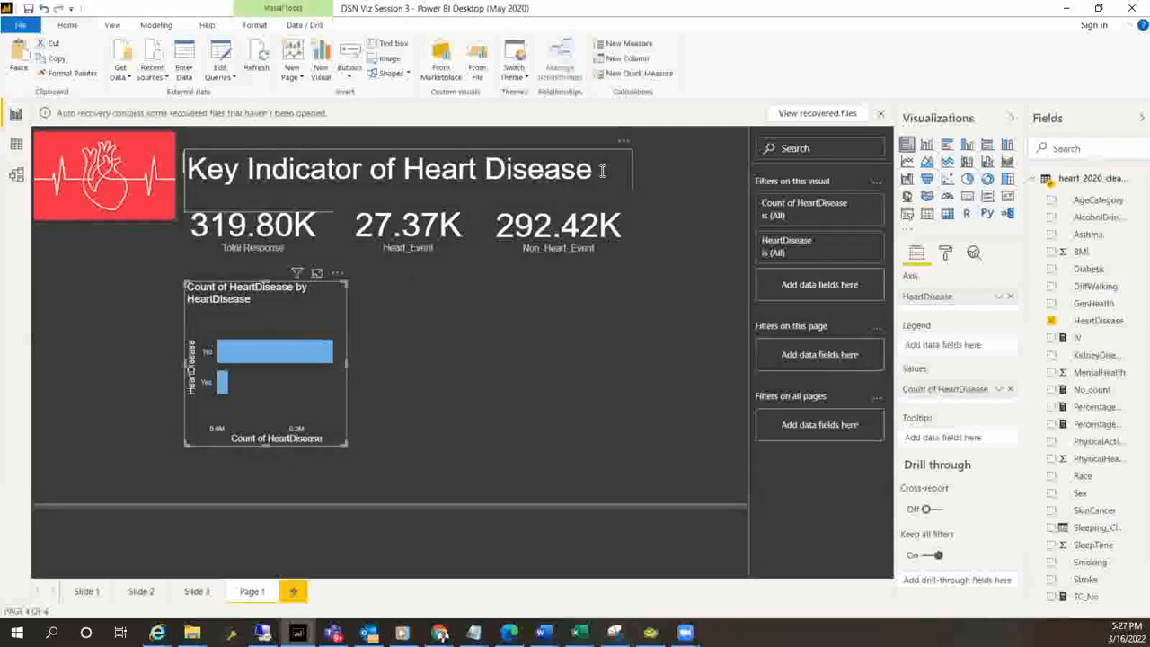
Create a filtered-value quick measure that counts HeartDisease with the HeartDisease filter set to Yes
left_click(639, 79)
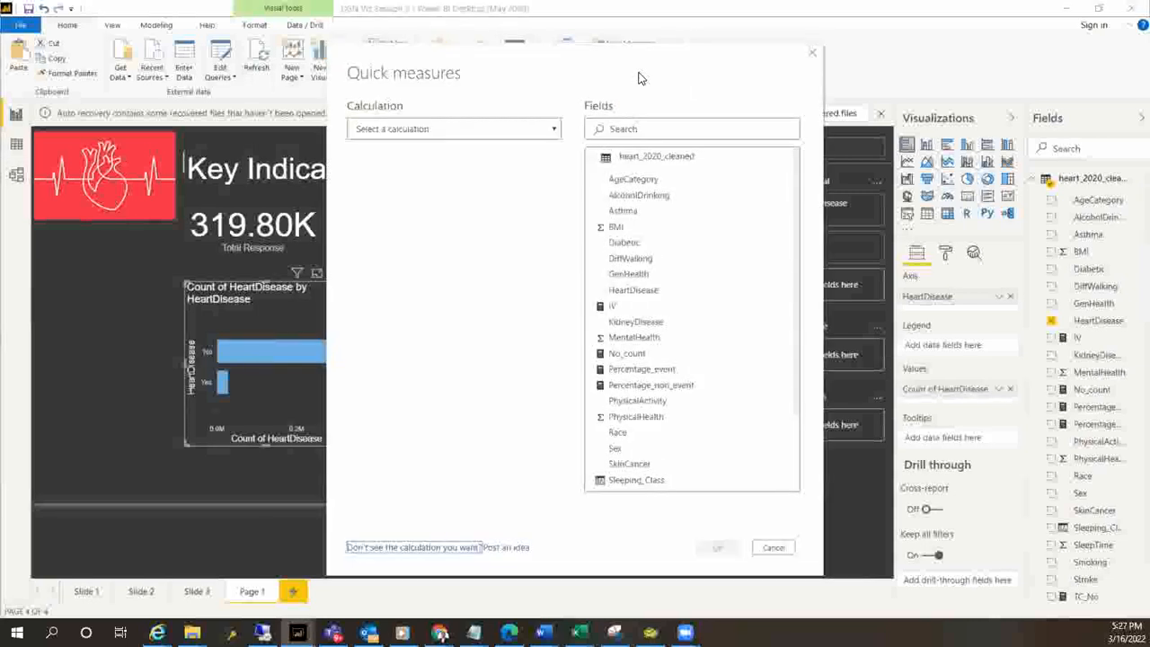
left_click(556, 131)
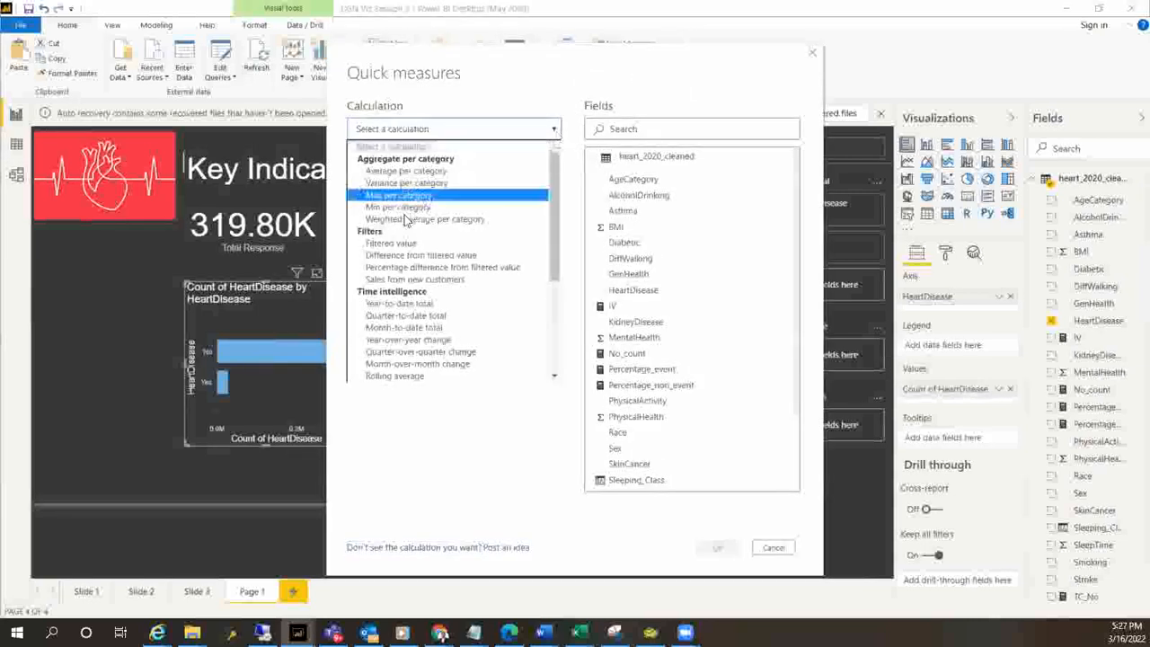
left_click(389, 245)
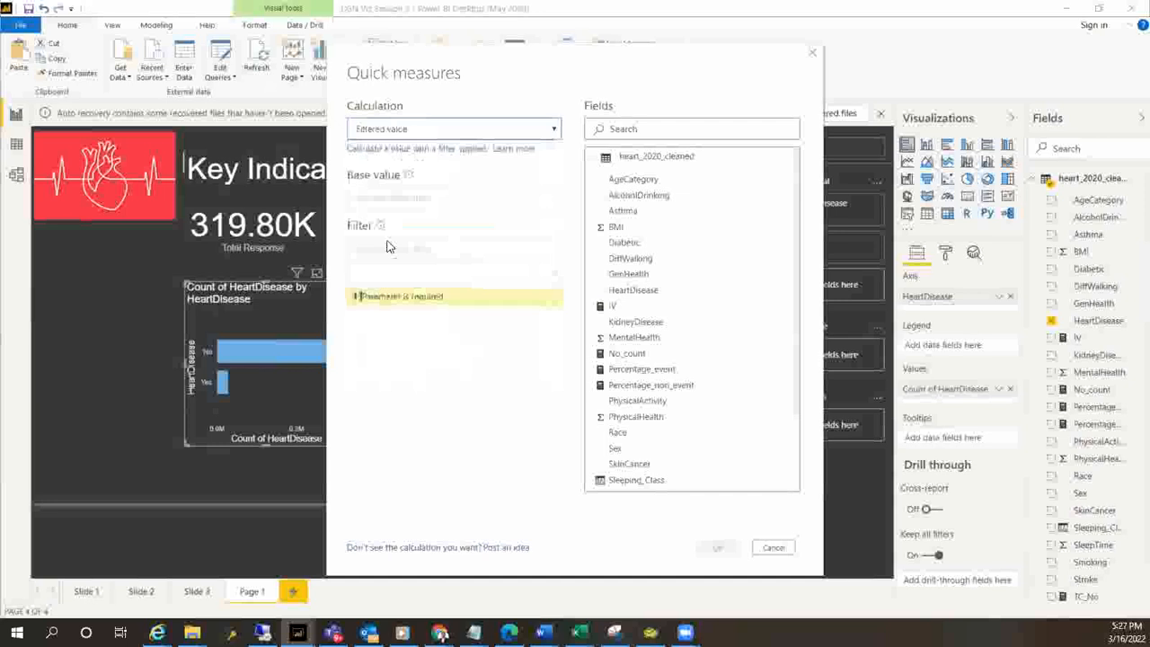
left_click(469, 202)
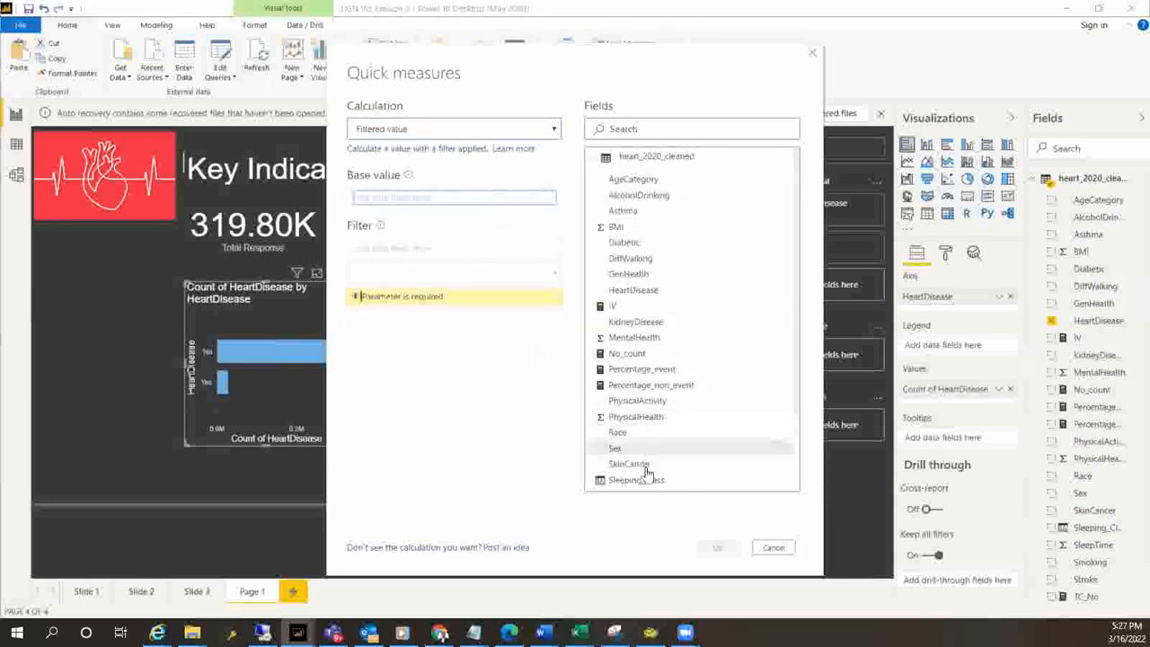
left_click_drag(640, 292, 464, 195)
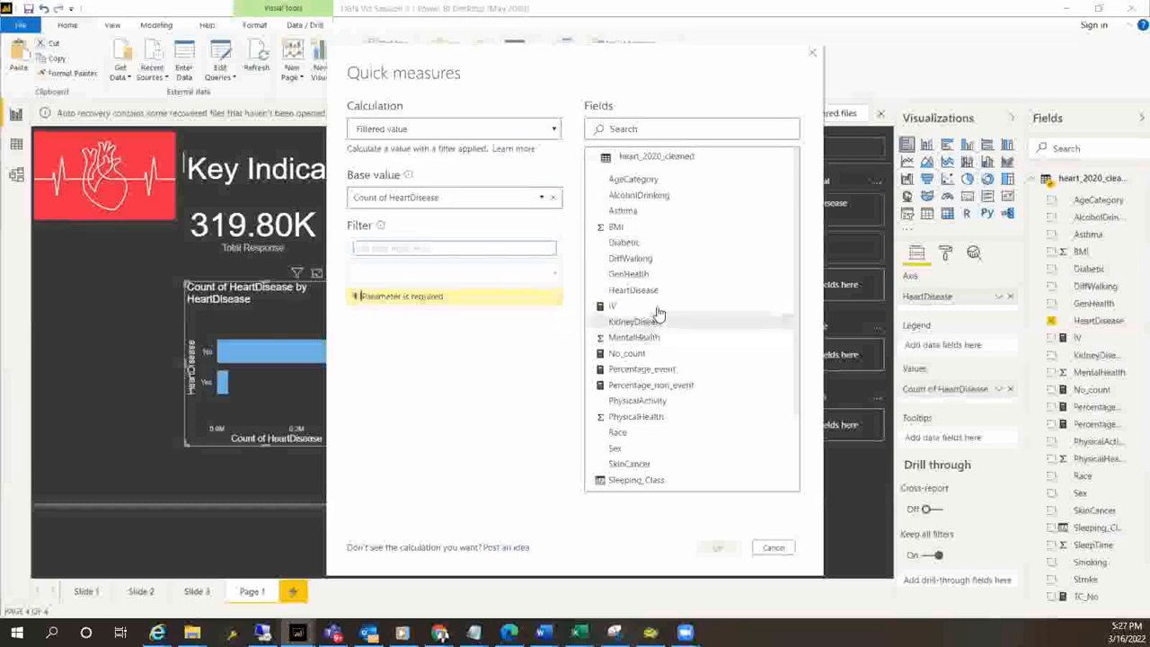
left_click_drag(645, 289, 432, 249)
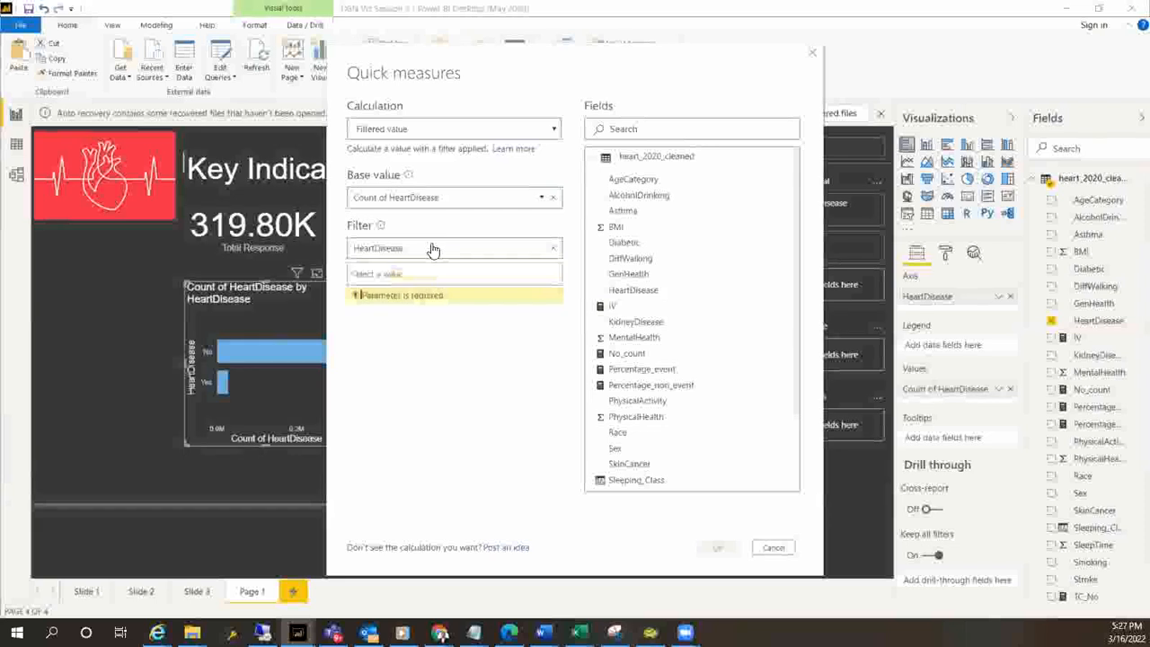
left_click(558, 275)
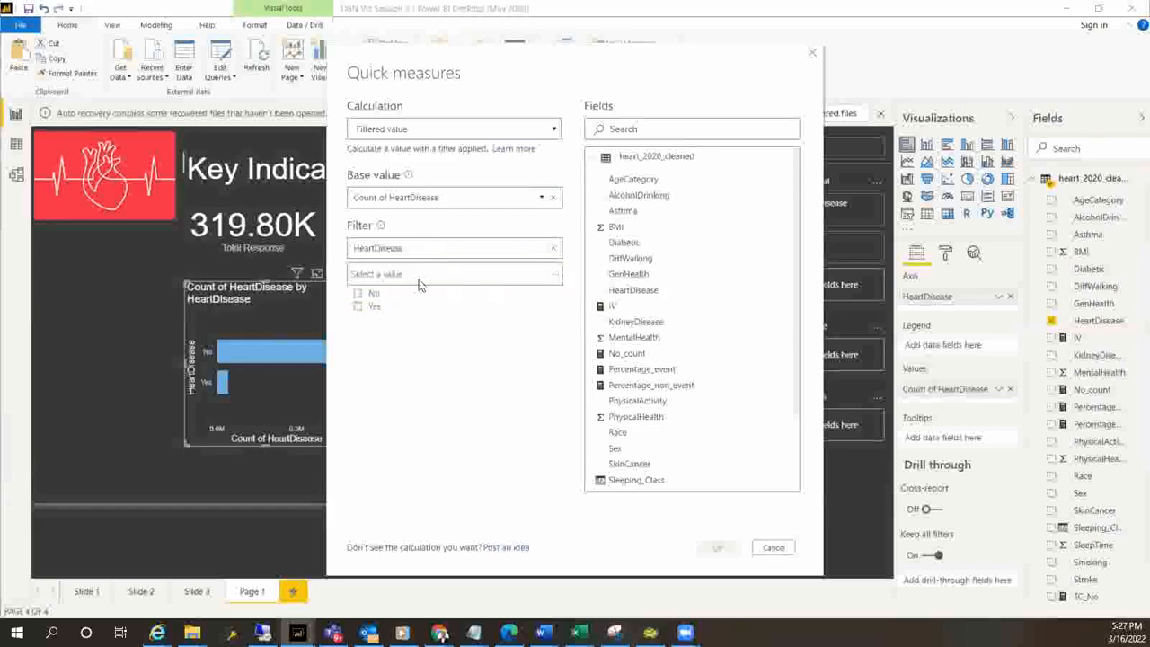
left_click(358, 295)
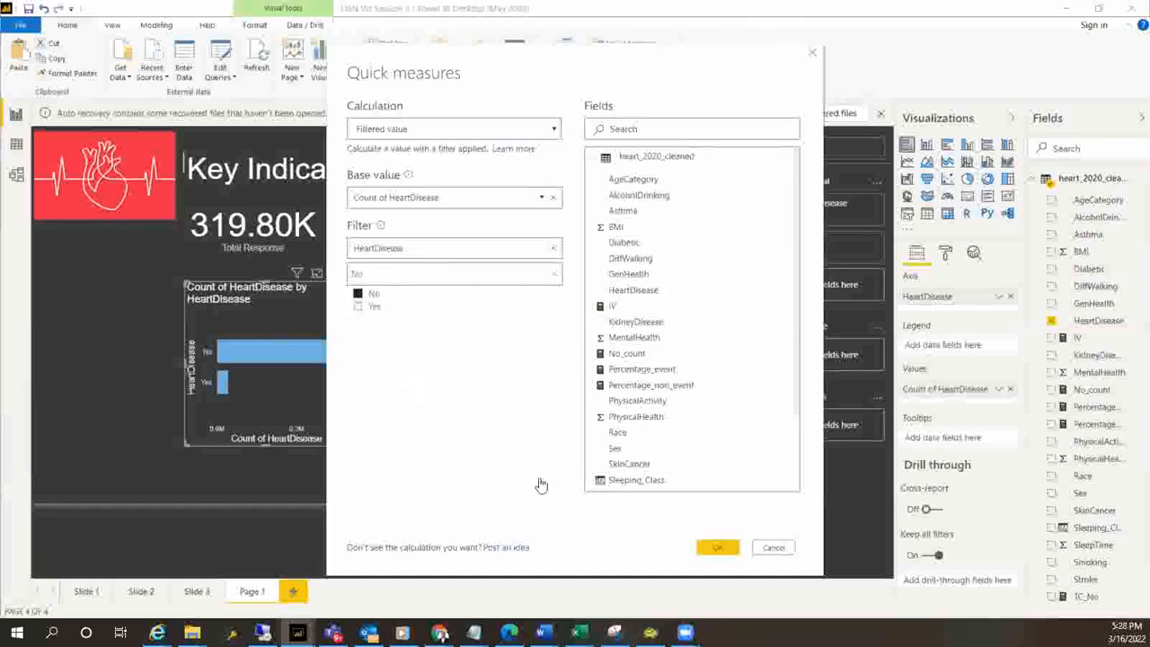
left_click(359, 307)
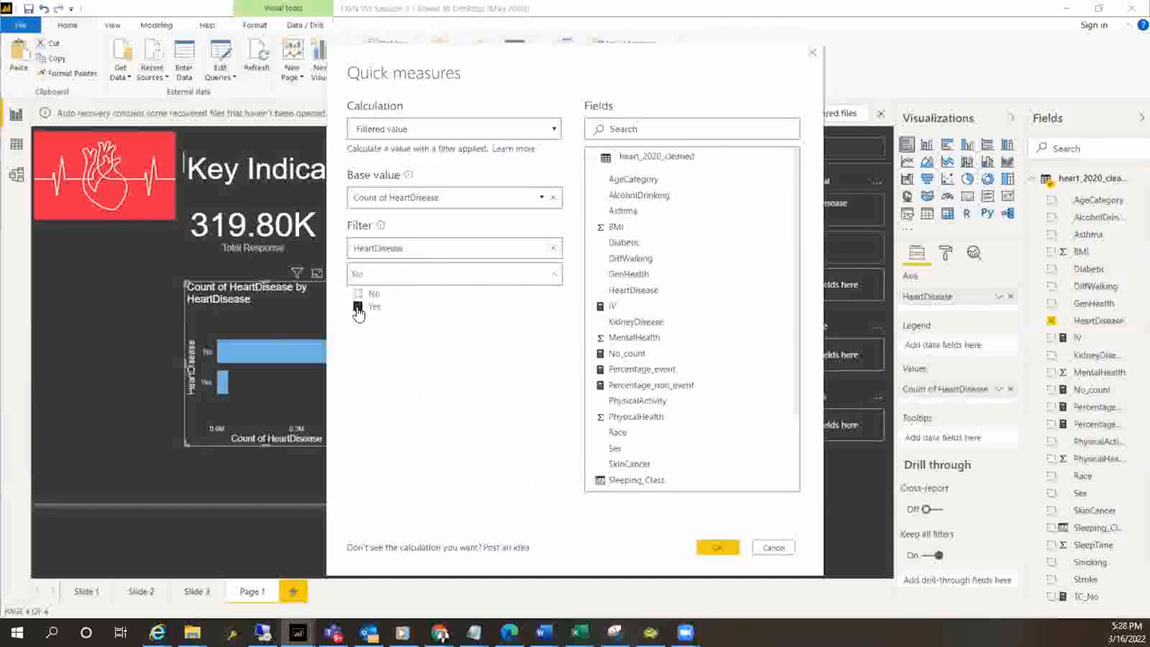
left_click(719, 549)
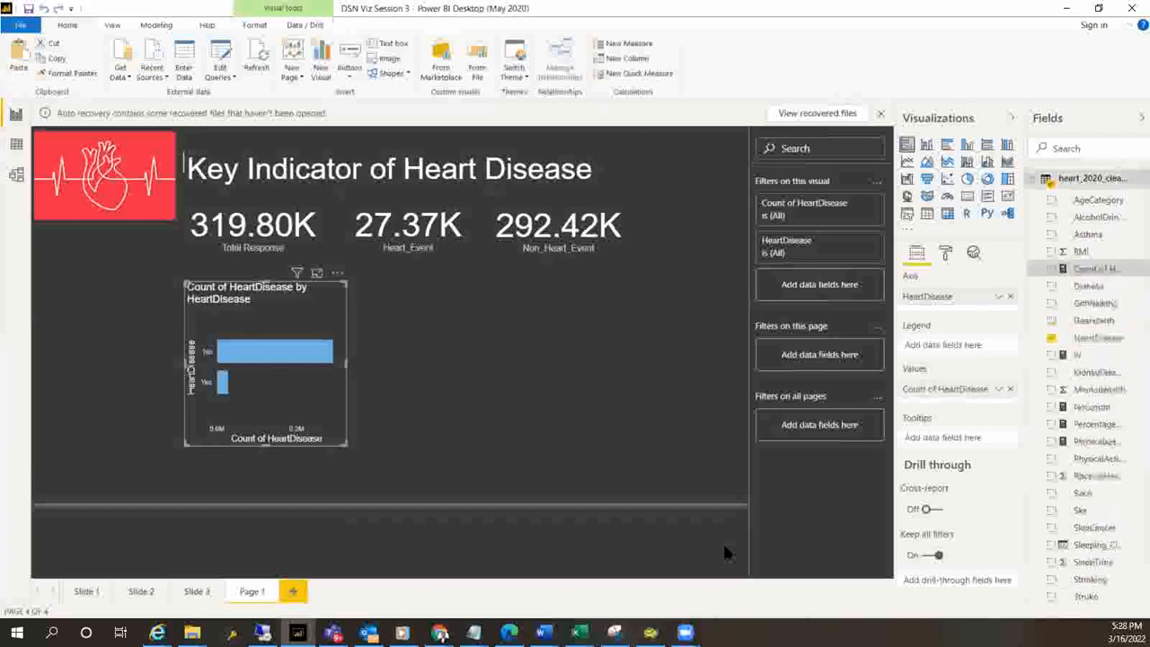
Rename the new quick measure for Yes in its formula as Count_heart_event
left_click(1096, 270)
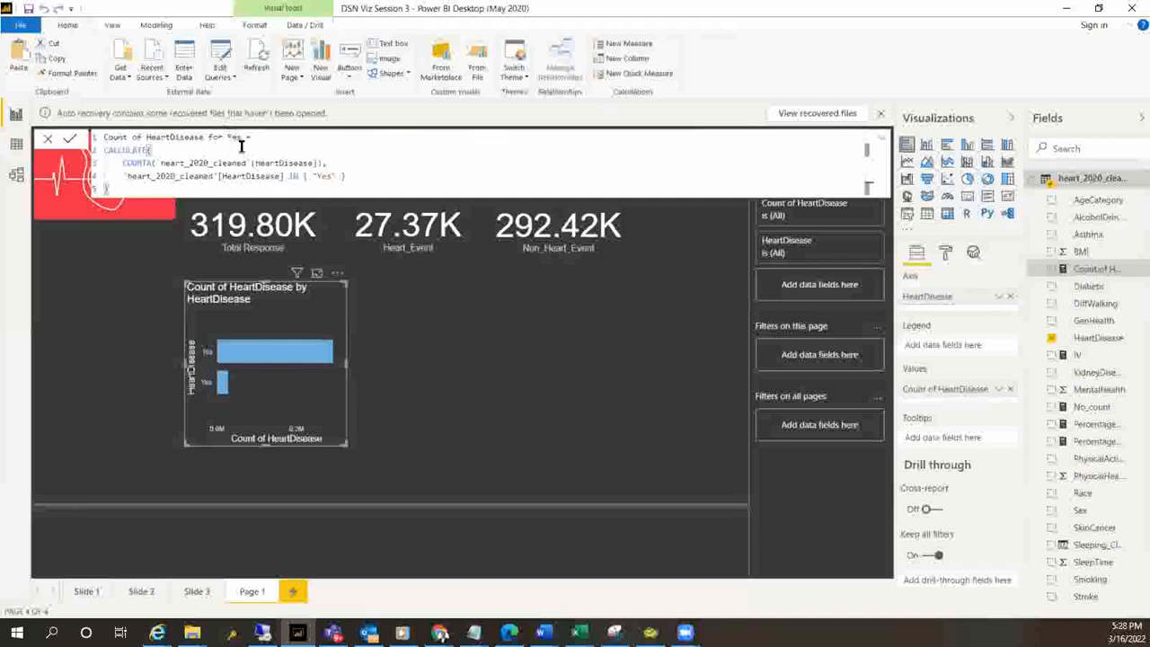
left_click_drag(242, 137, 101, 140)
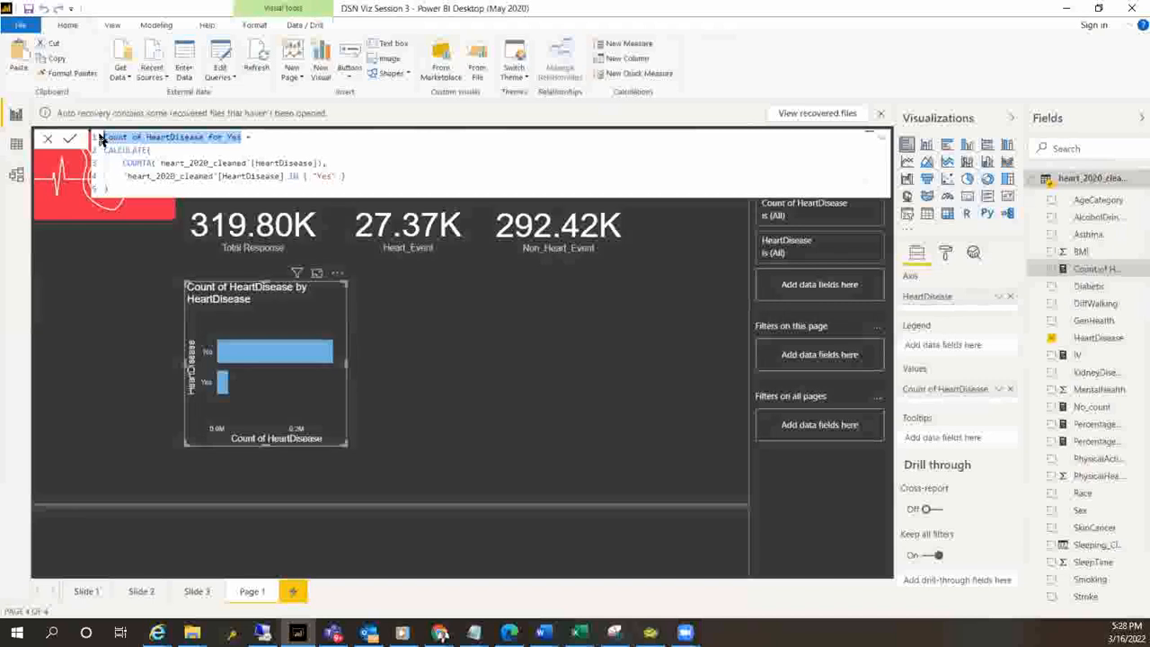
key("BackSpace")
type("Count")
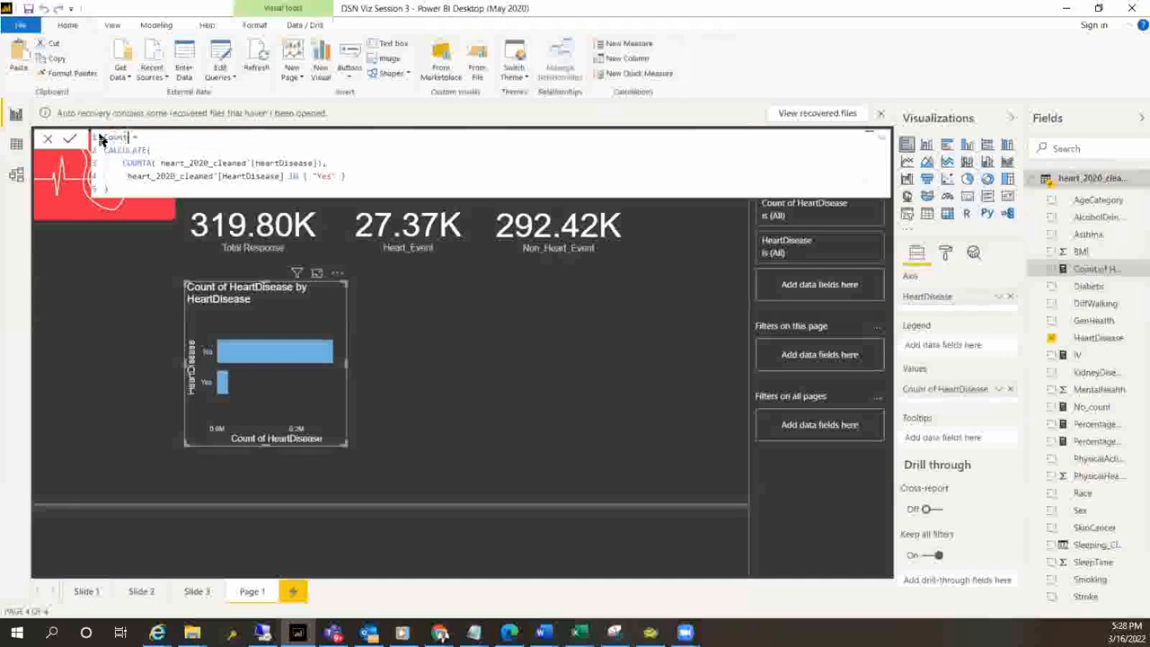
type("_heart_event")
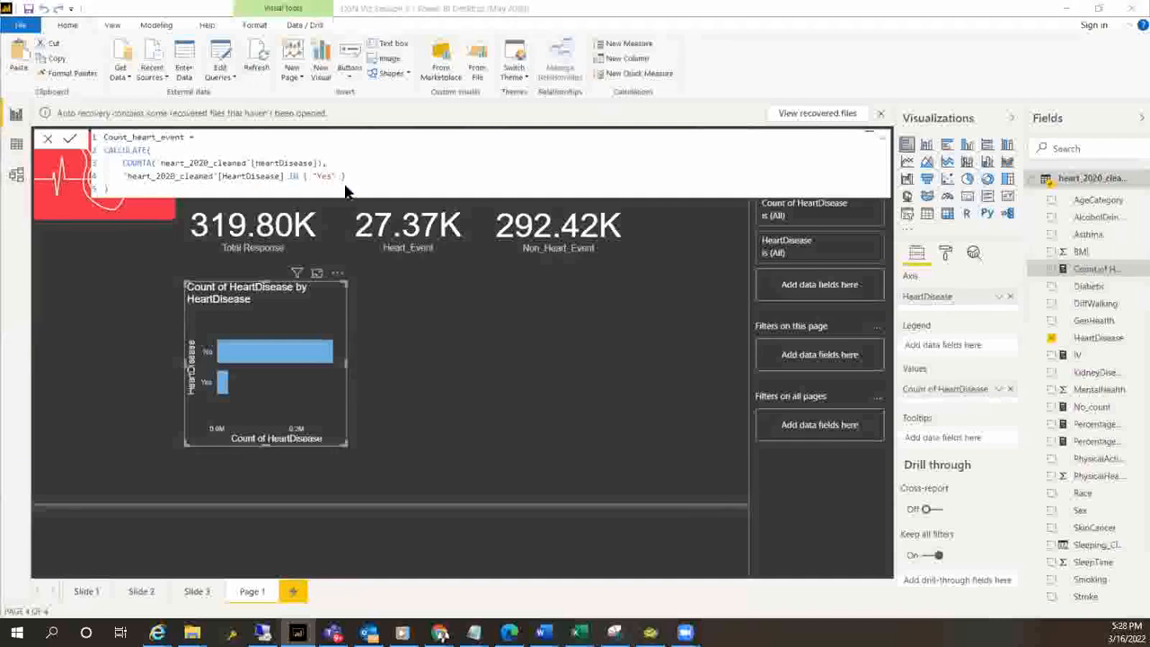
key("Return")
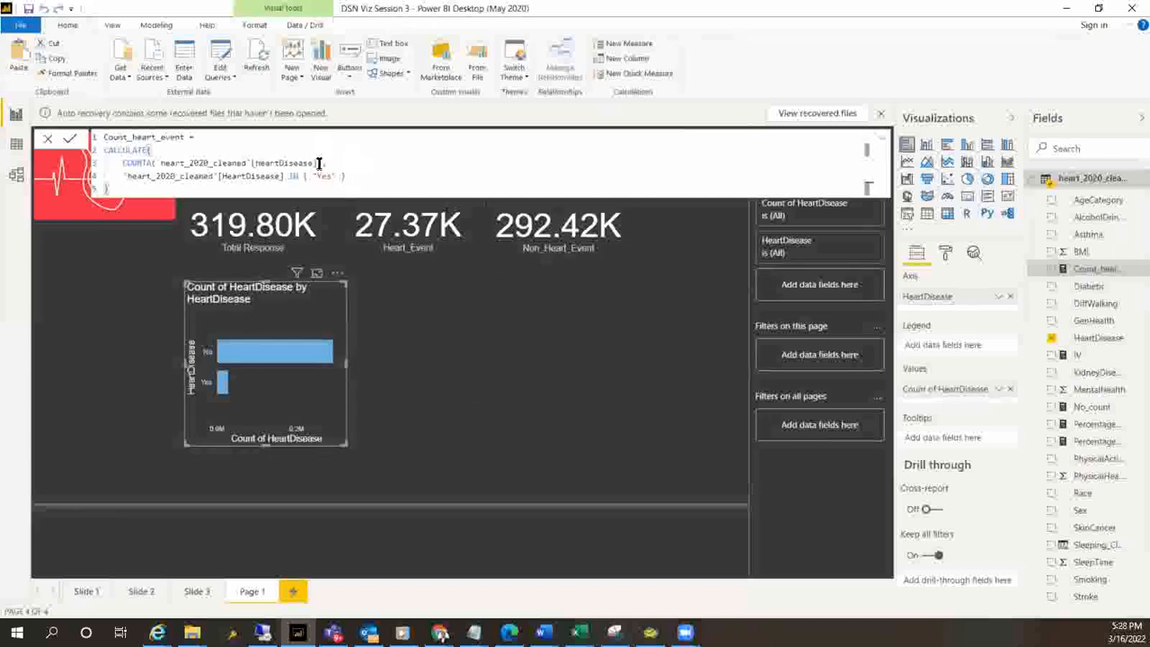
Create a new measure from a copy of the Count_heart_event formula and name it Count_non_heart_event
left_click_drag(354, 179, 90, 141)
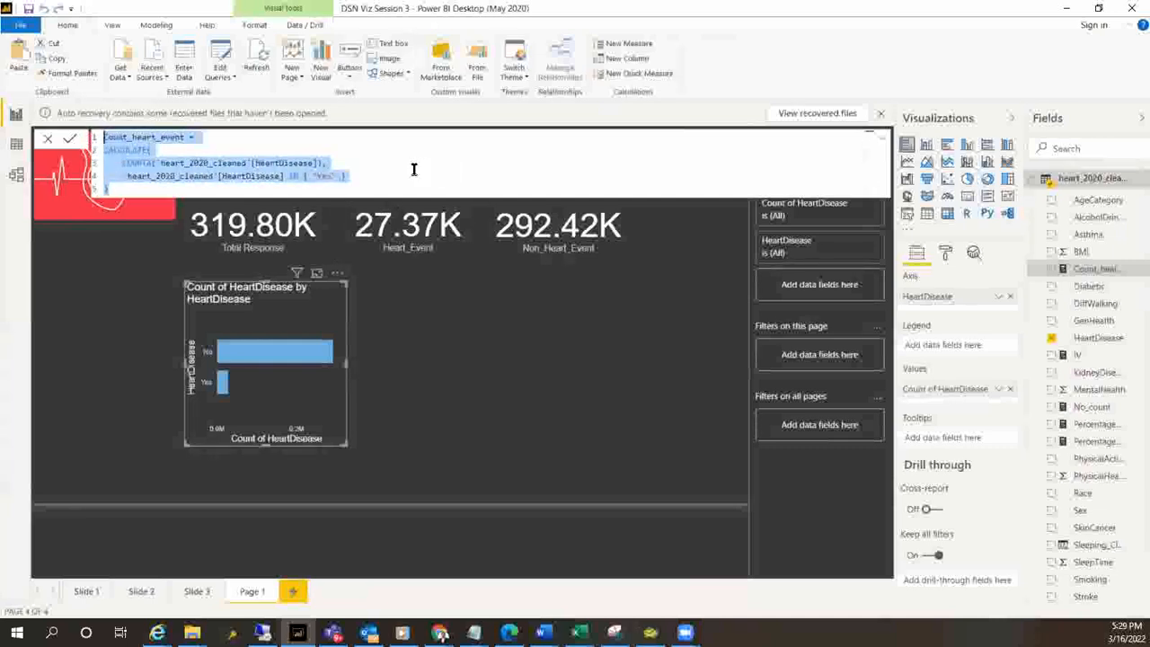
left_click(626, 43)
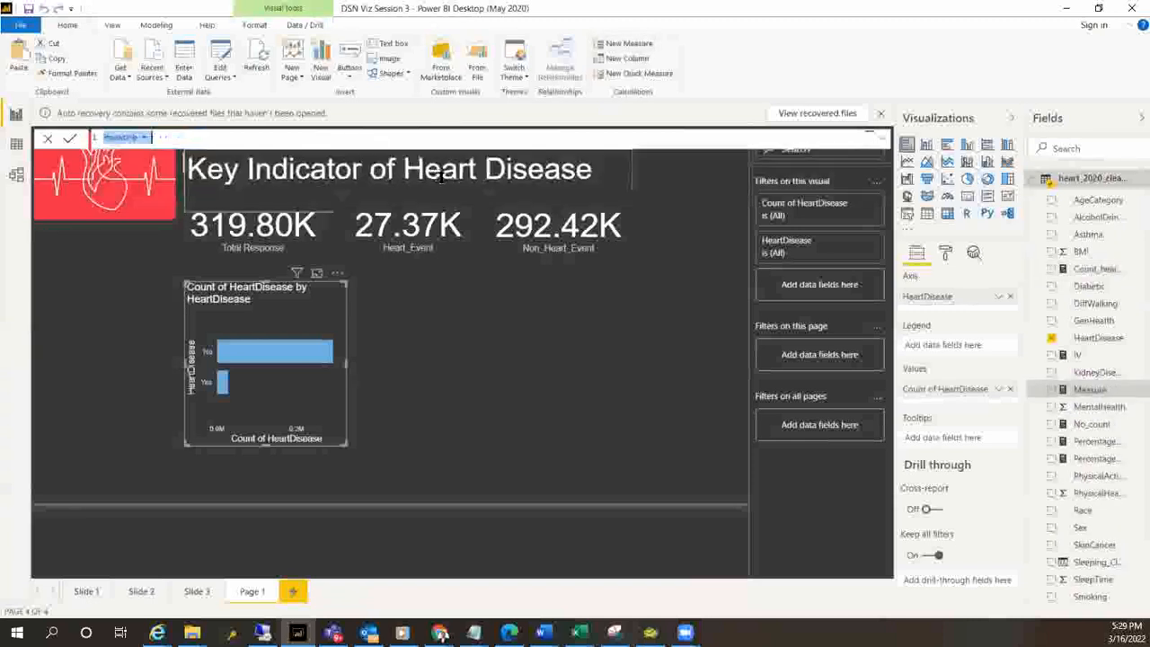
type("Count_heart_Event = CALCULATE(     COUNTA('heart_2020_cleaned'[HeartDisease]),     'heart_2020_cleaned'[HeartDisease] IN { \"Yes\" } )")
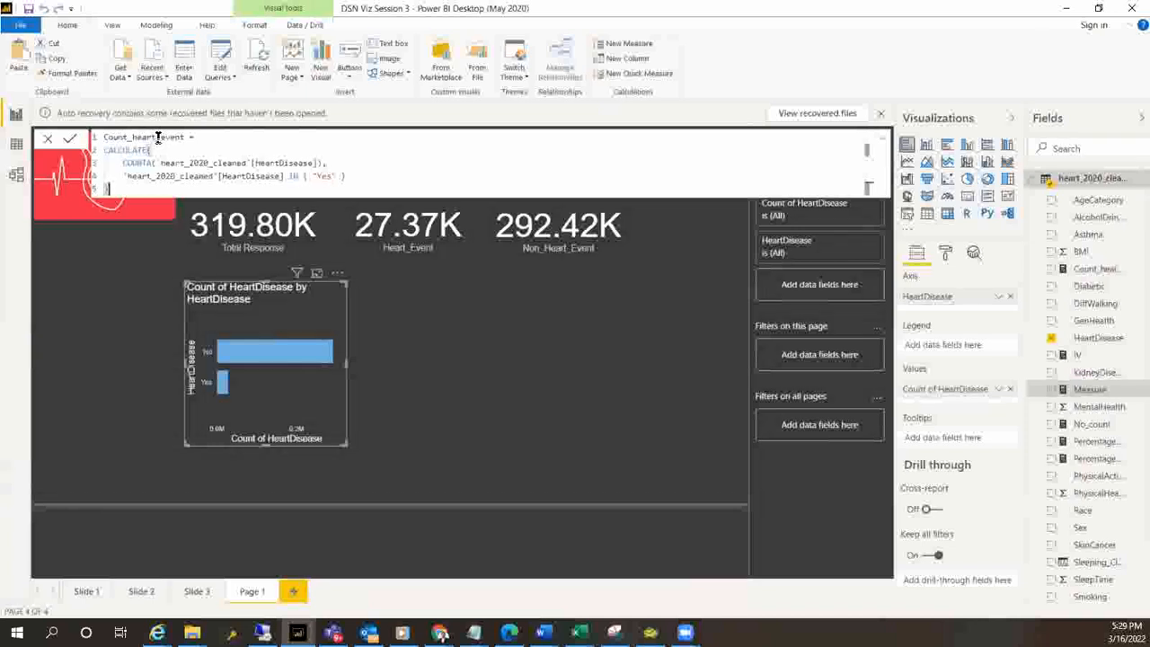
type("_non")
key("BackSpace")
key("BackSpace")
key("BackSpace")
key("BackSpace")
left_click(132, 136)
type("non_")
Change the HeartDisease filter value in the Count_non_heart_event formula to "No" and commit the measure
key("BackSpace")
key("BackSpace")
key("BackSpace")
type("No")
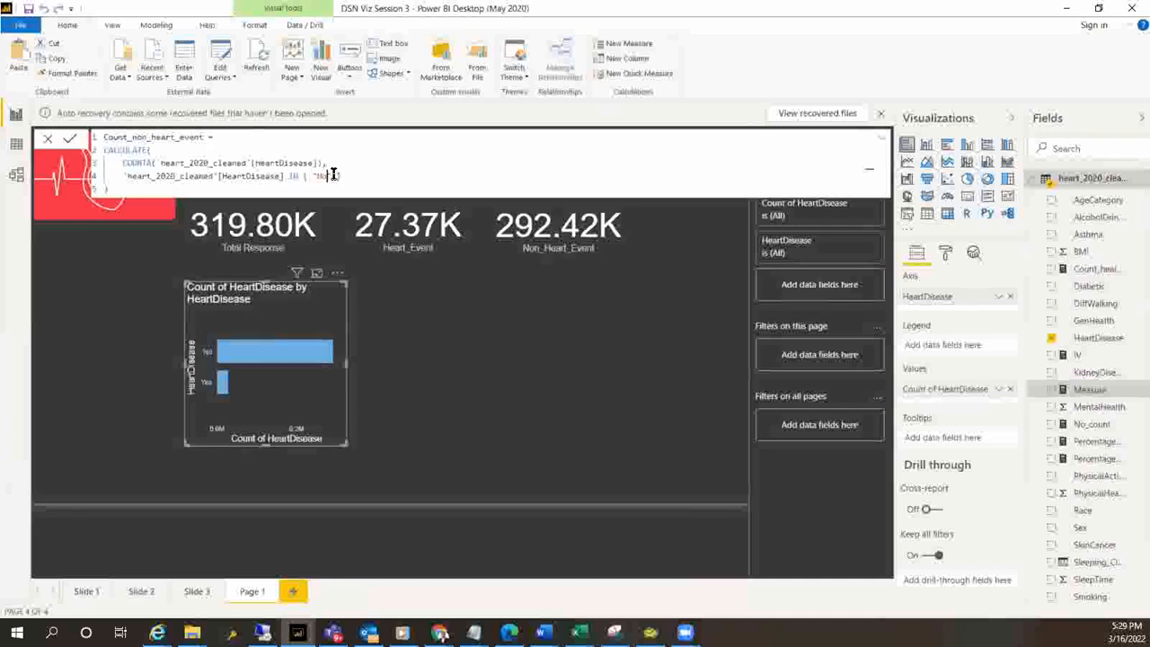
key("Return")
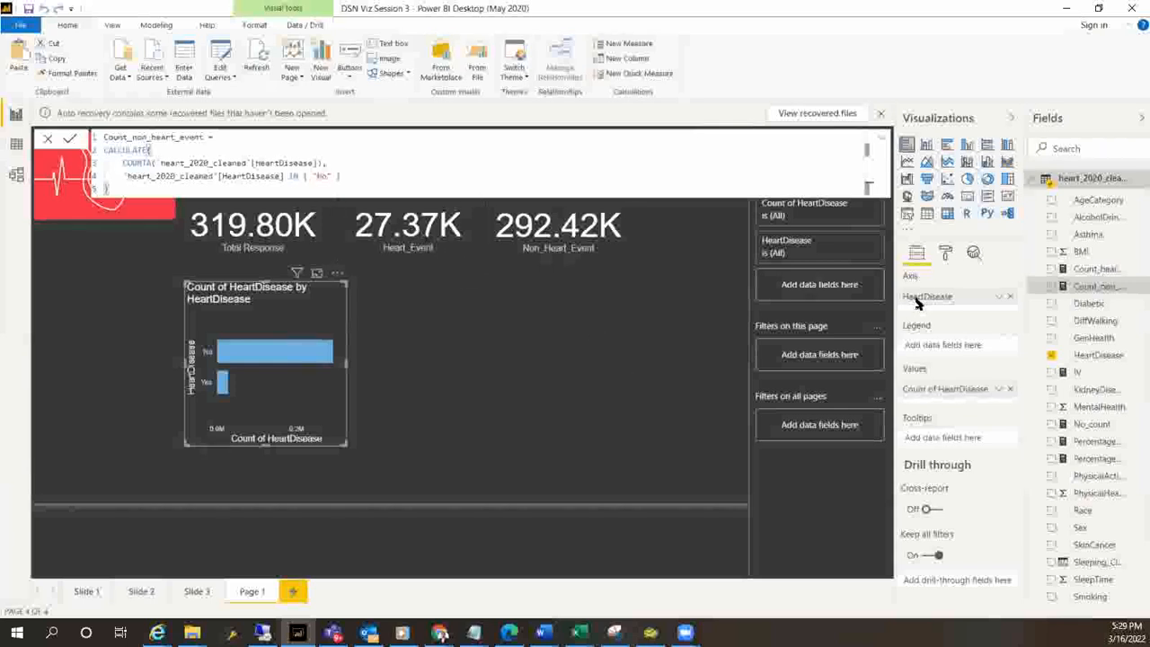
Add a card showing Count_heart_event and place it directly beside the HeartDisease bar chart
left_click_drag(1102, 271, 550, 326)
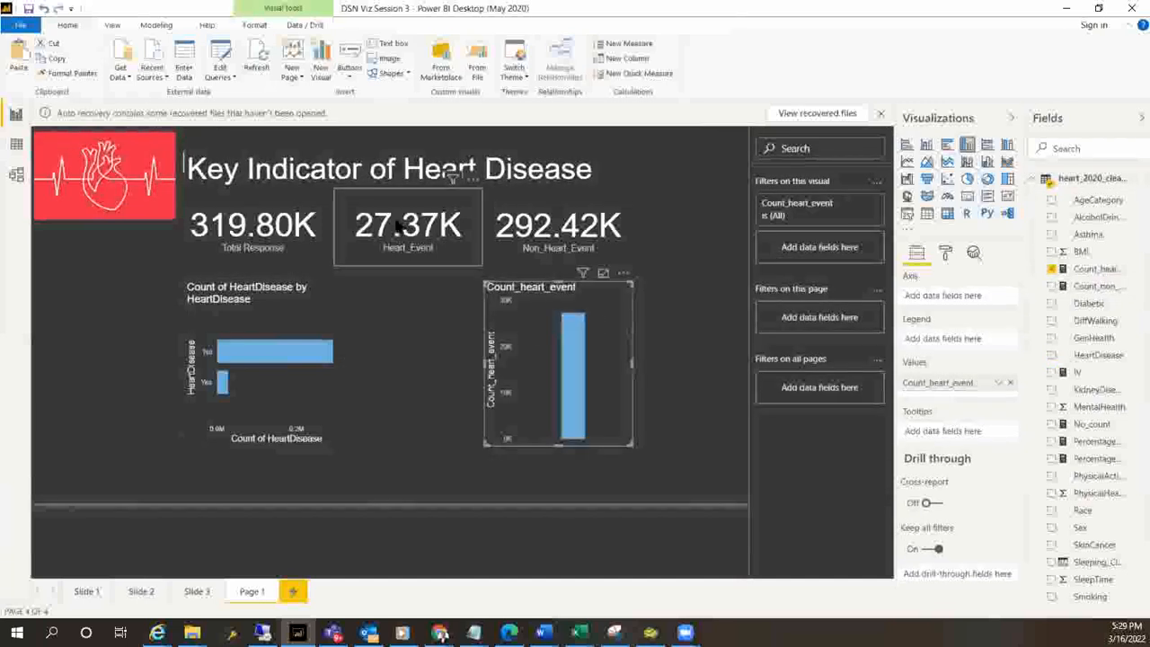
left_click(967, 196)
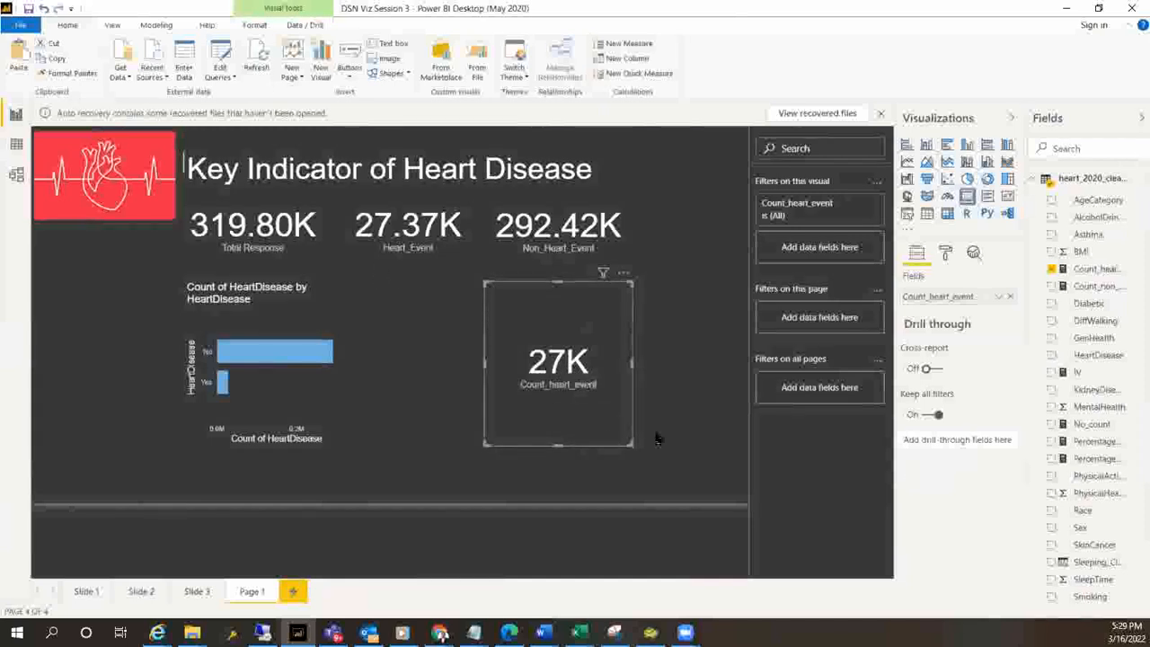
left_click_drag(588, 414, 448, 397)
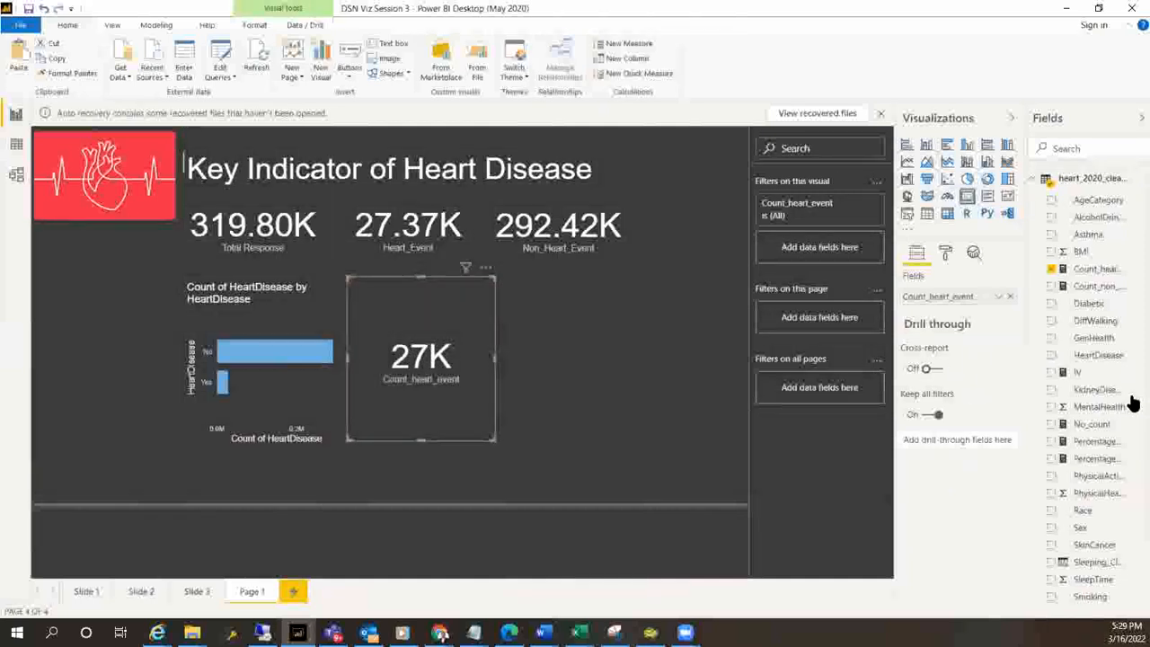
Add a second card showing Count_non_heart_event beside the Count_heart_event card
left_click(578, 397)
left_click_drag(1099, 286, 632, 366)
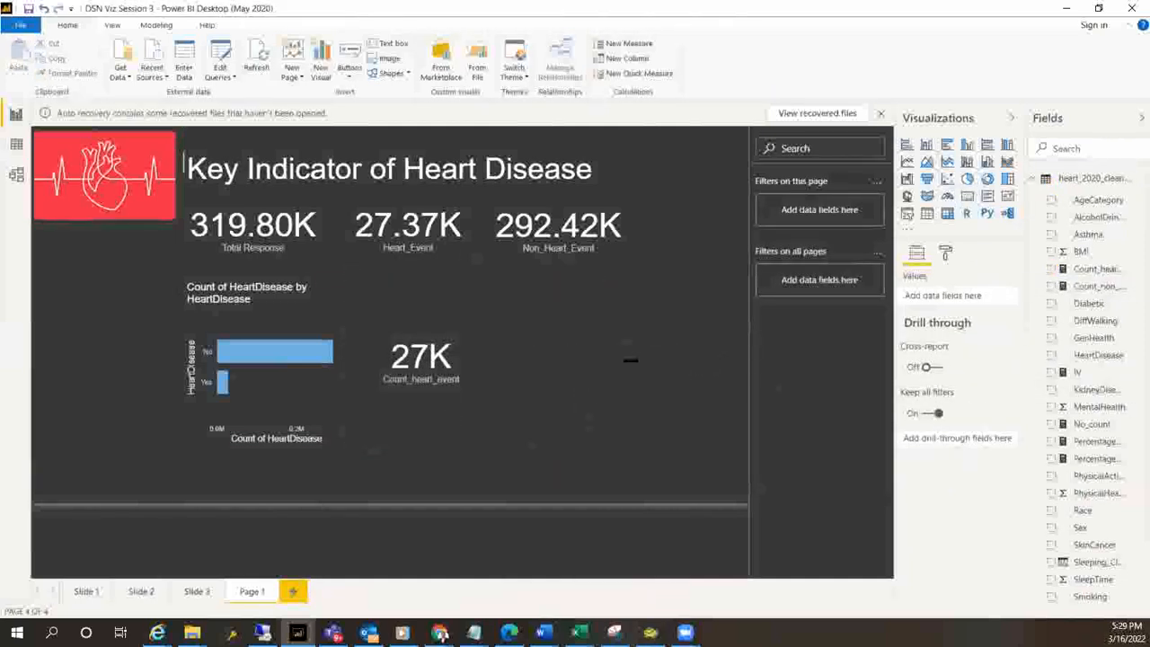
left_click(968, 196)
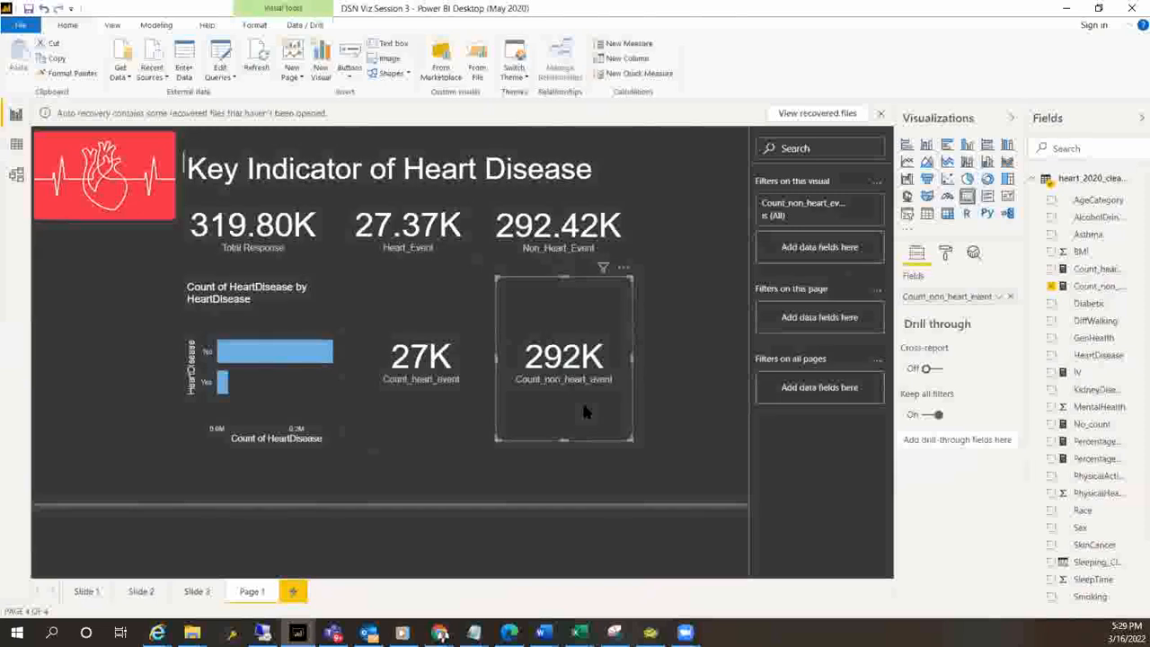
Delete the Count_heart_event and Count_non_heart_event cards and the HeartDisease bar chart from the page
left_click(469, 422)
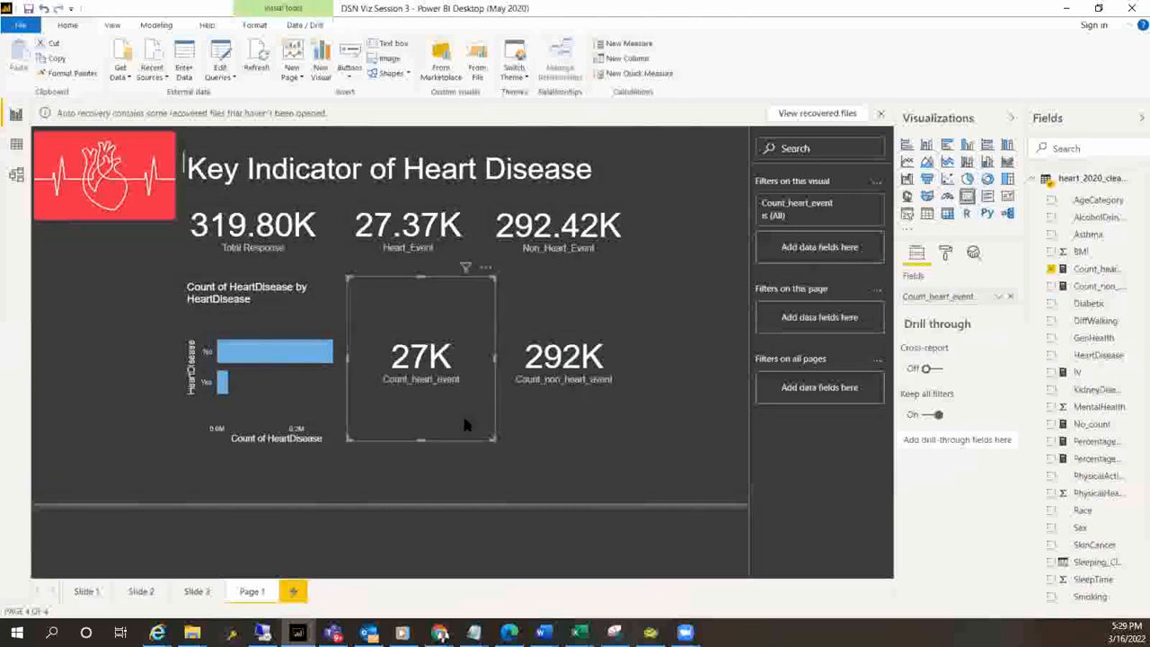
key("Delete")
left_click(576, 398)
key("Delete")
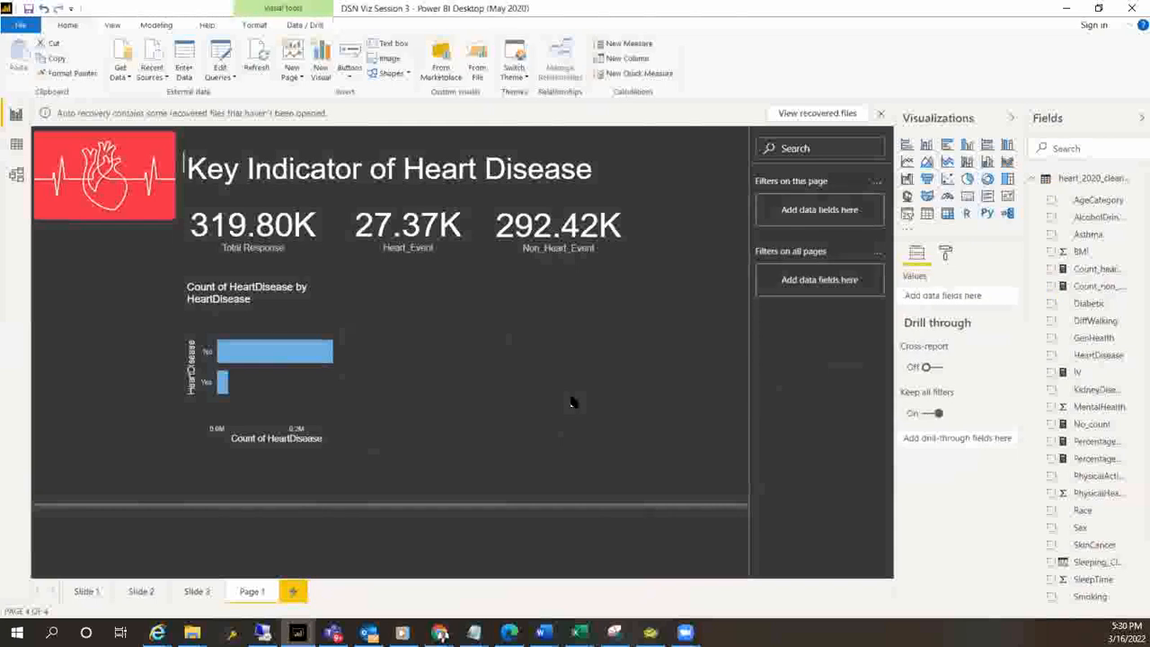
left_click(271, 393)
key("Delete")
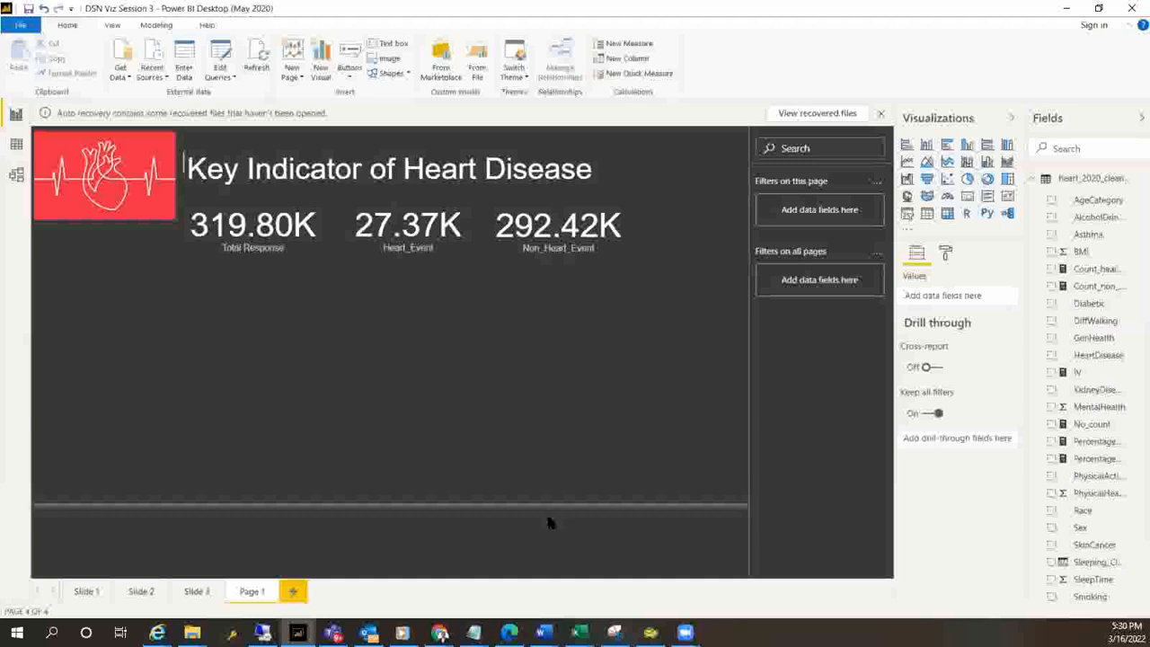
Shift the Non_Heart_Event and Heart_Event cards slightly closer to the Total Response card
left_click(499, 251)
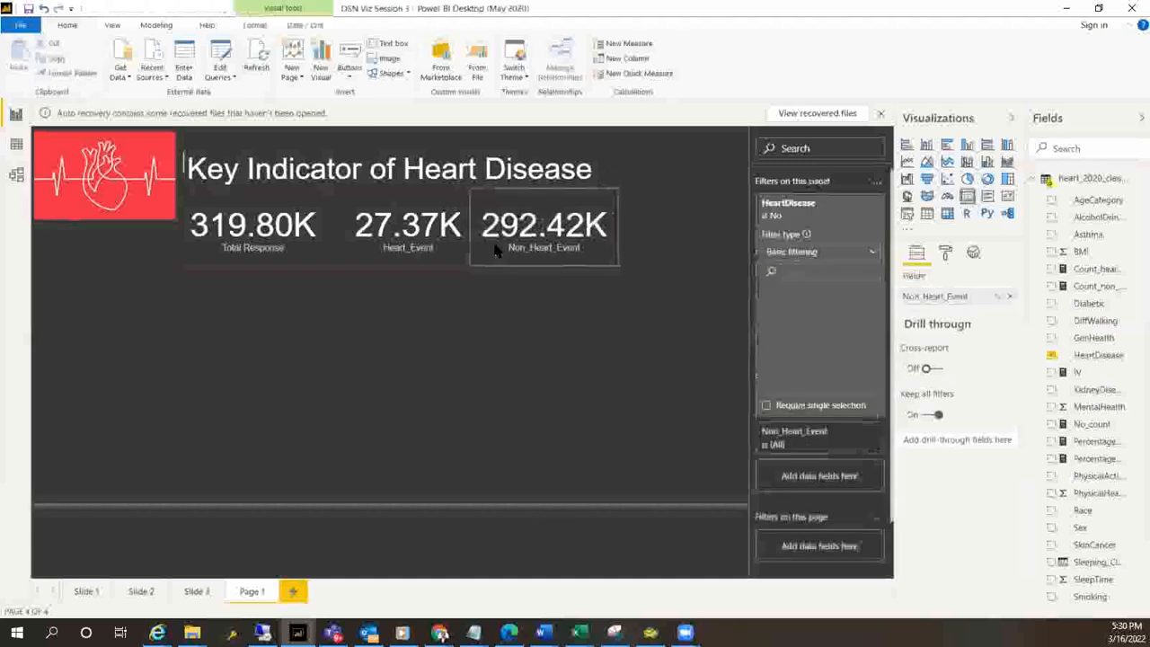
left_click(437, 247)
left_click(297, 396)
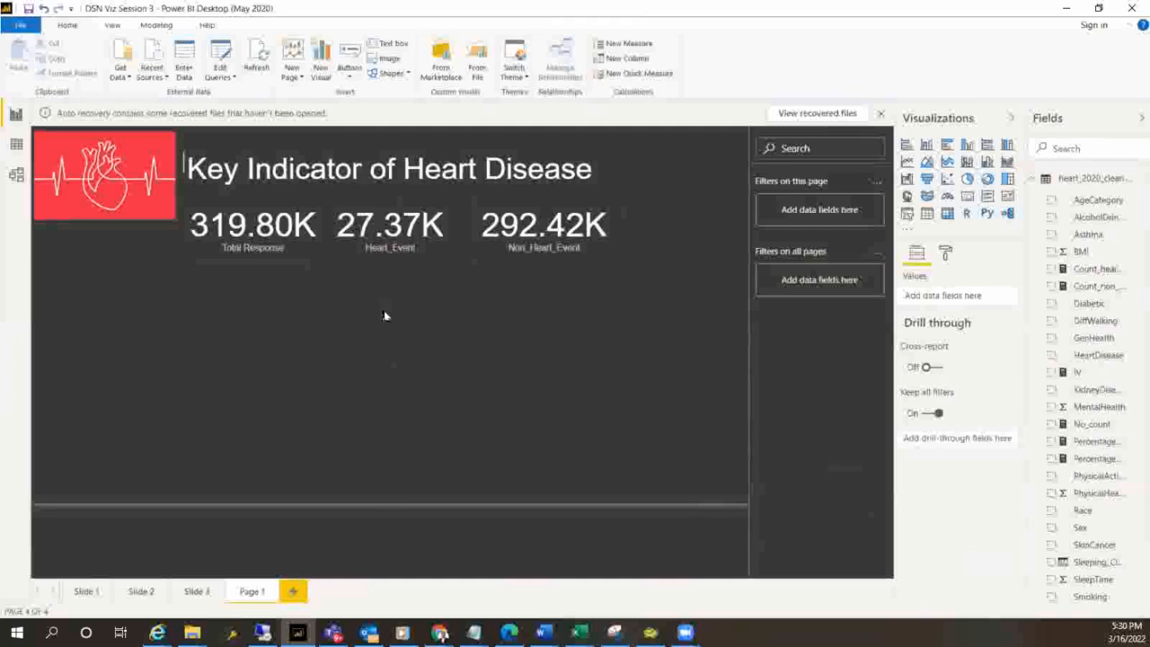
Add a stacked bar chart with Smoking as the axis and Count_heart_event as the values
left_click(906, 146)
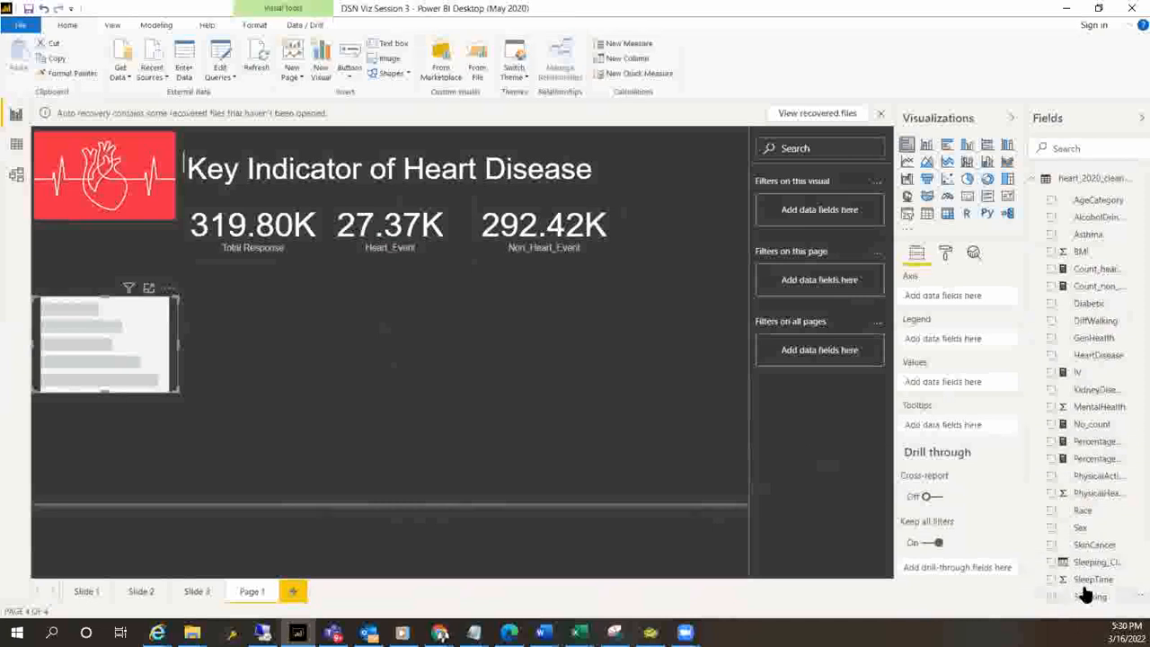
left_click_drag(1089, 595, 950, 299)
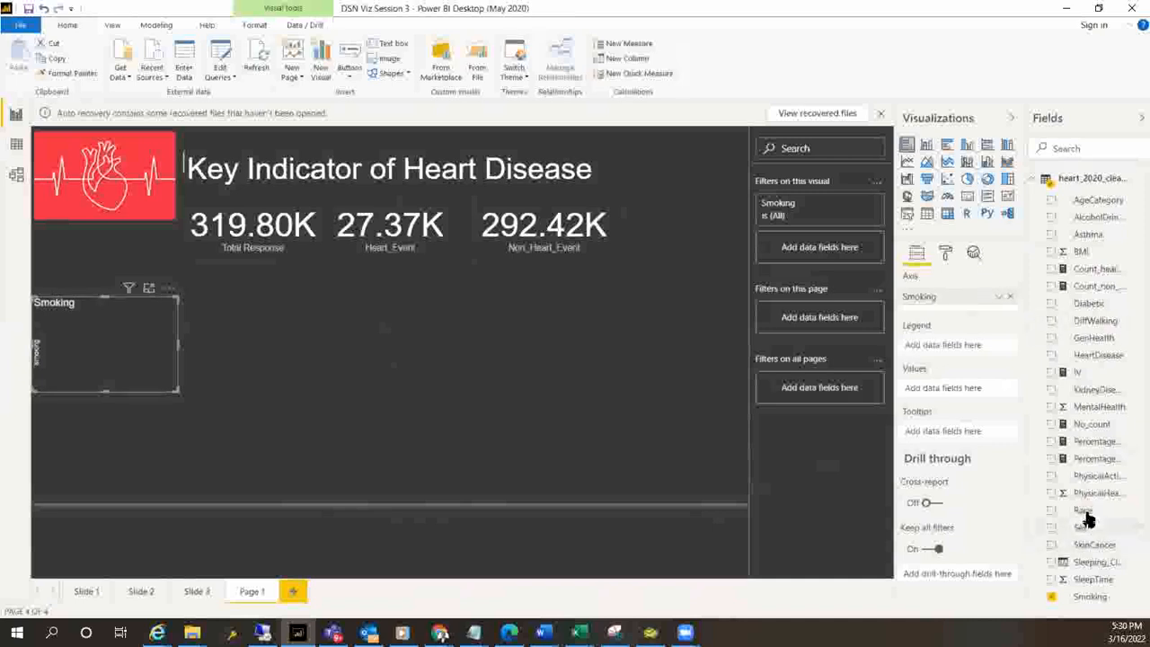
mouse_move(1094, 268)
left_mouse_down()
mouse_move(984, 286)
mouse_move(968, 364)
mouse_move(944, 396)
mouse_move(954, 394)
left_mouse_up()
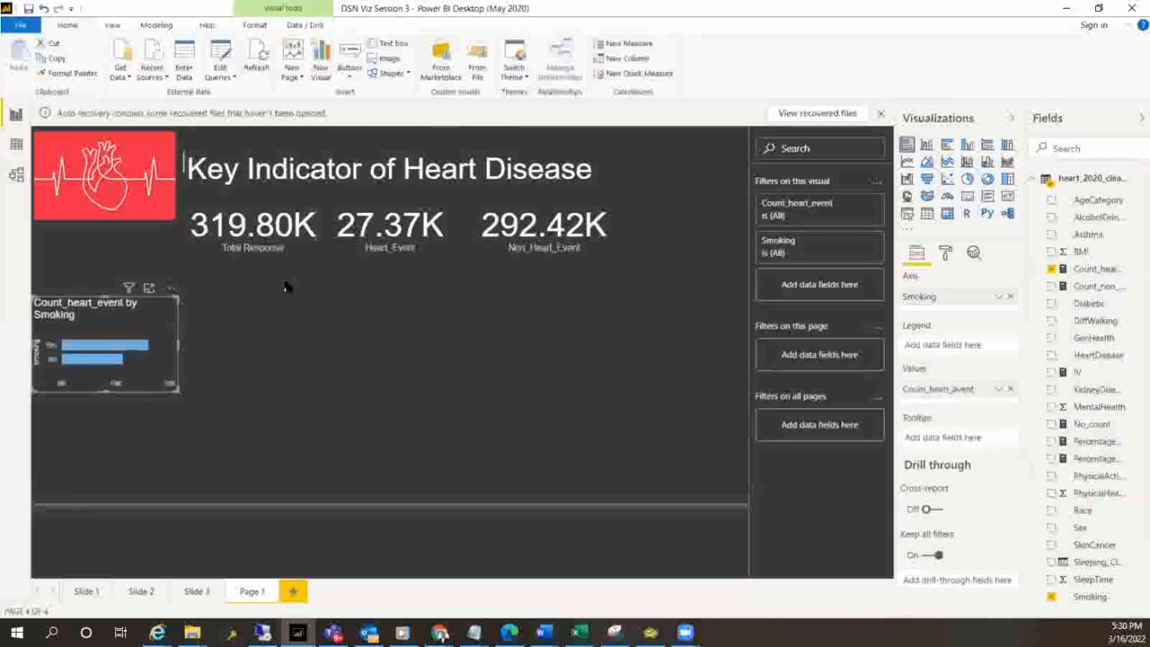
Move the Smoking bar chart below the Total Response card and resize it to a compact chart about as wide as that card
left_click_drag(172, 390, 203, 456)
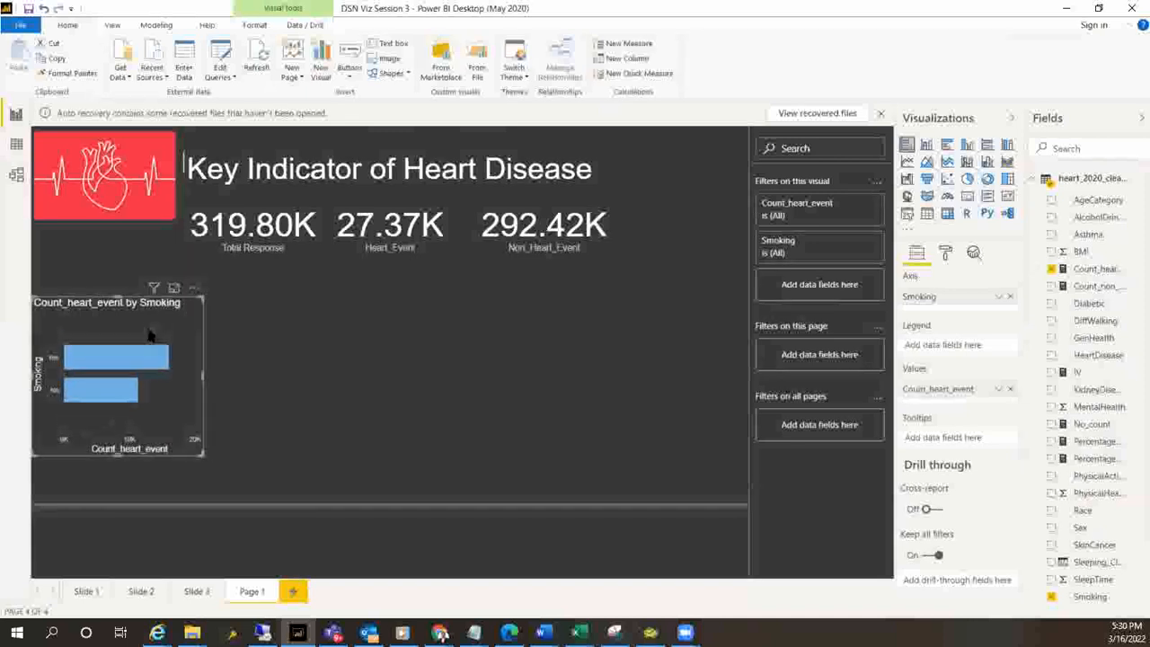
left_click_drag(144, 327, 267, 297)
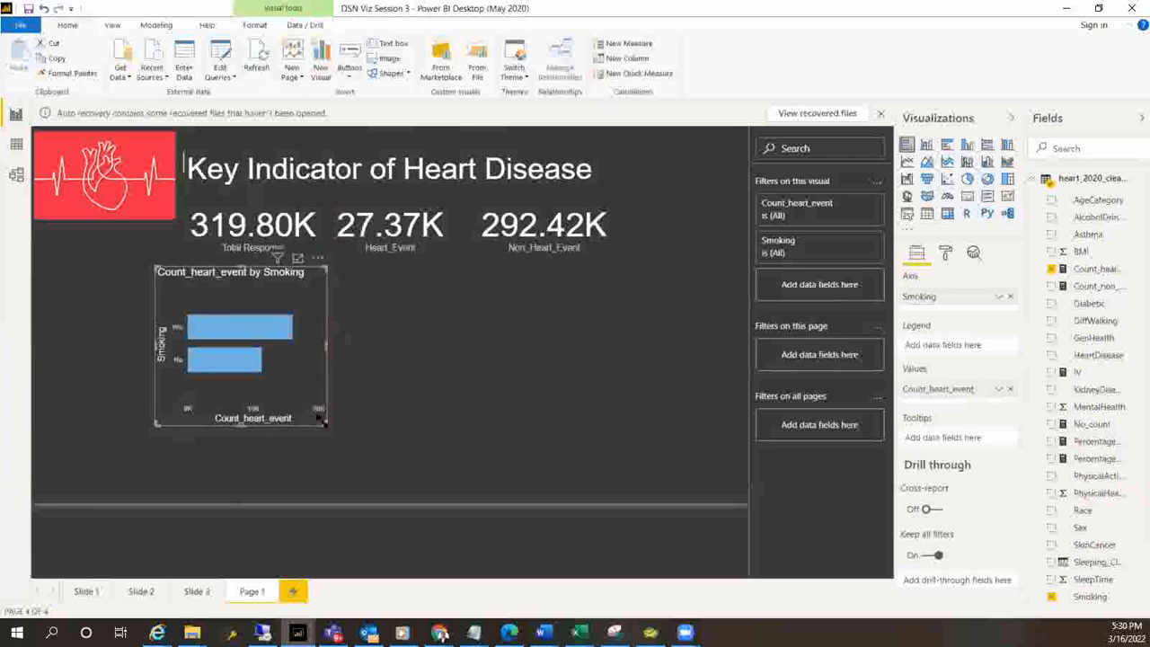
left_click_drag(323, 423, 294, 383)
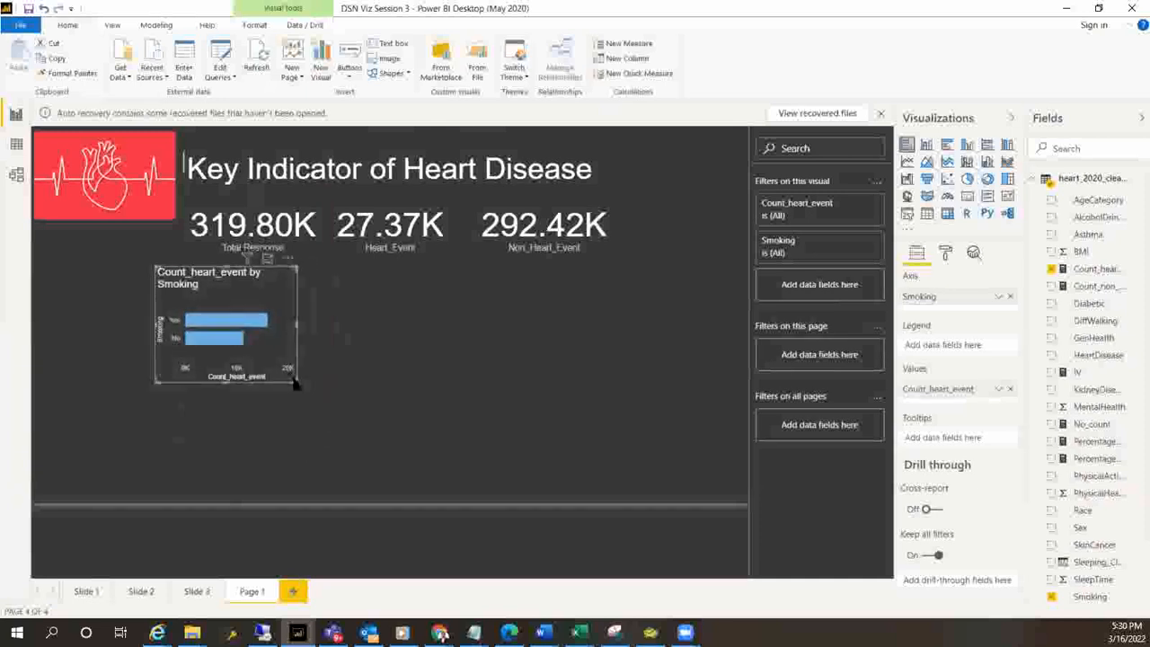
Duplicate the Count_heart_event by Smoking bar chart and place the copy directly below the original
left_click(297, 431)
left_click(261, 308)
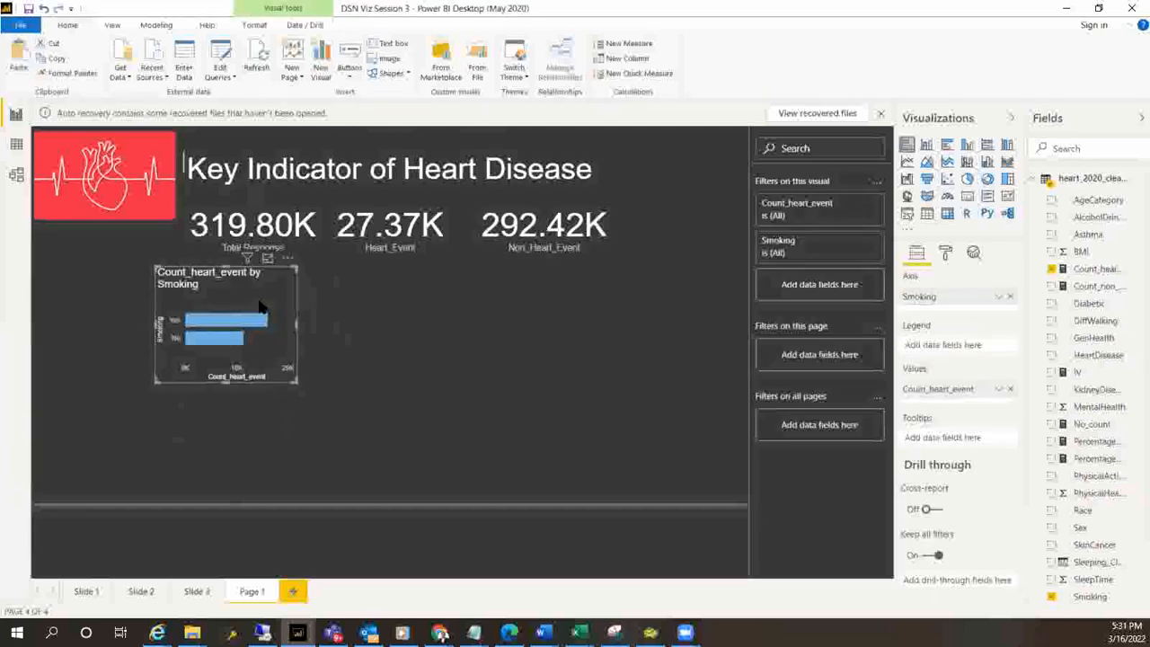
key("ctrl+v")
left_click_drag(259, 307, 254, 441)
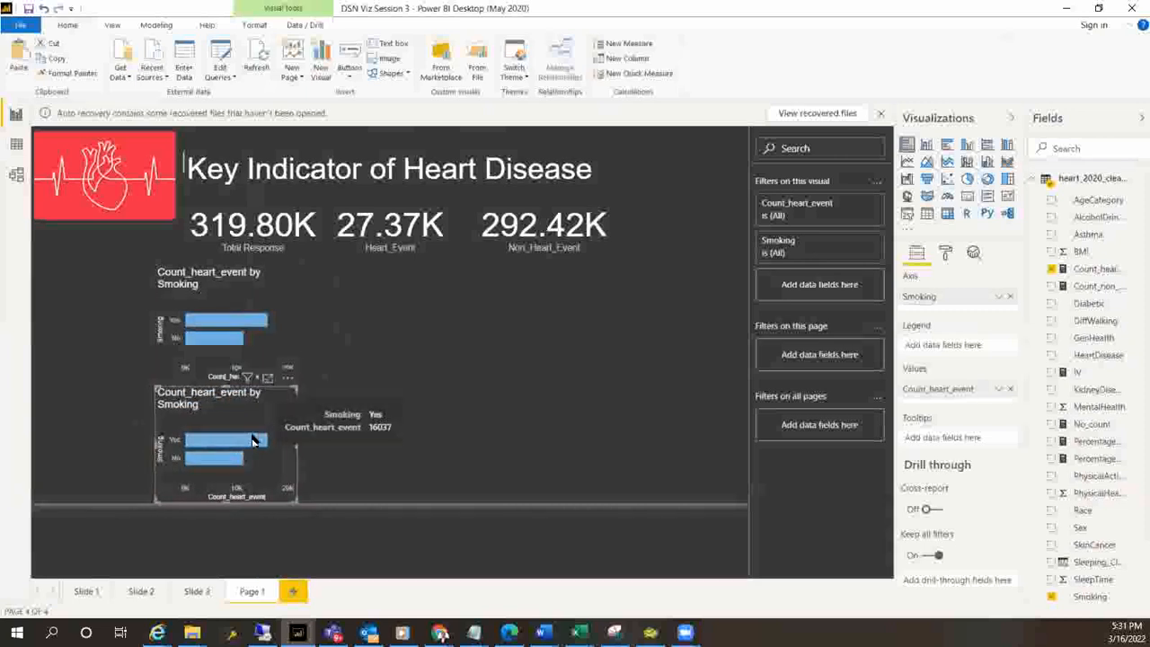
Replace the values of the copied Smoking chart with Count_non_heart_event
left_click(1010, 392)
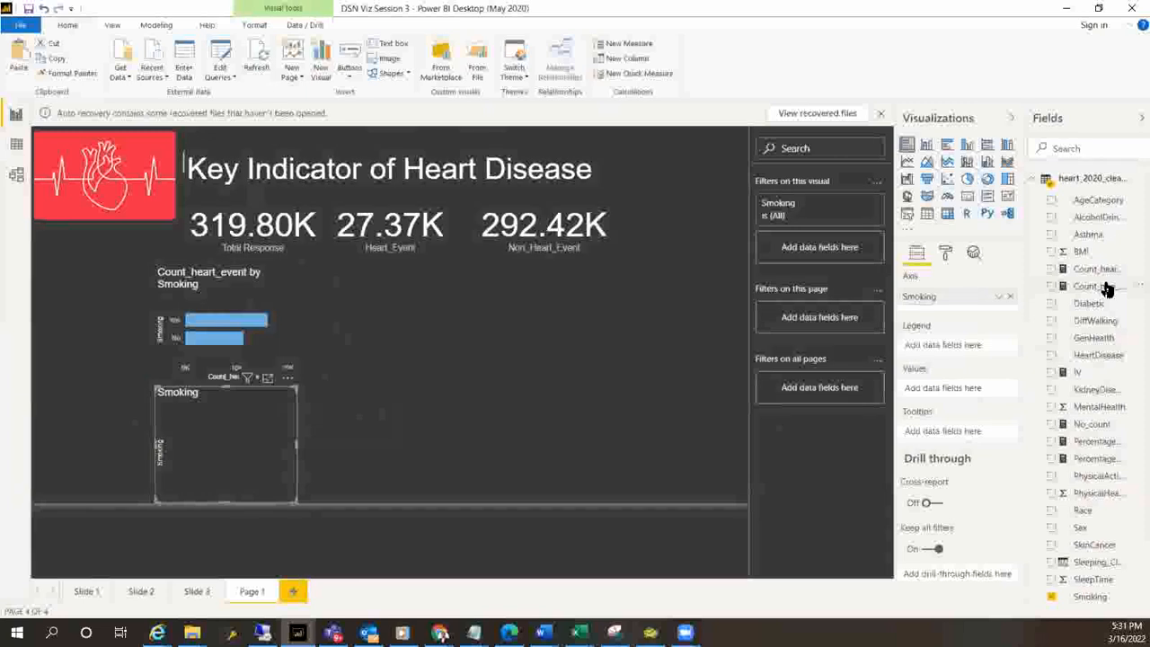
left_click_drag(1108, 288, 954, 390)
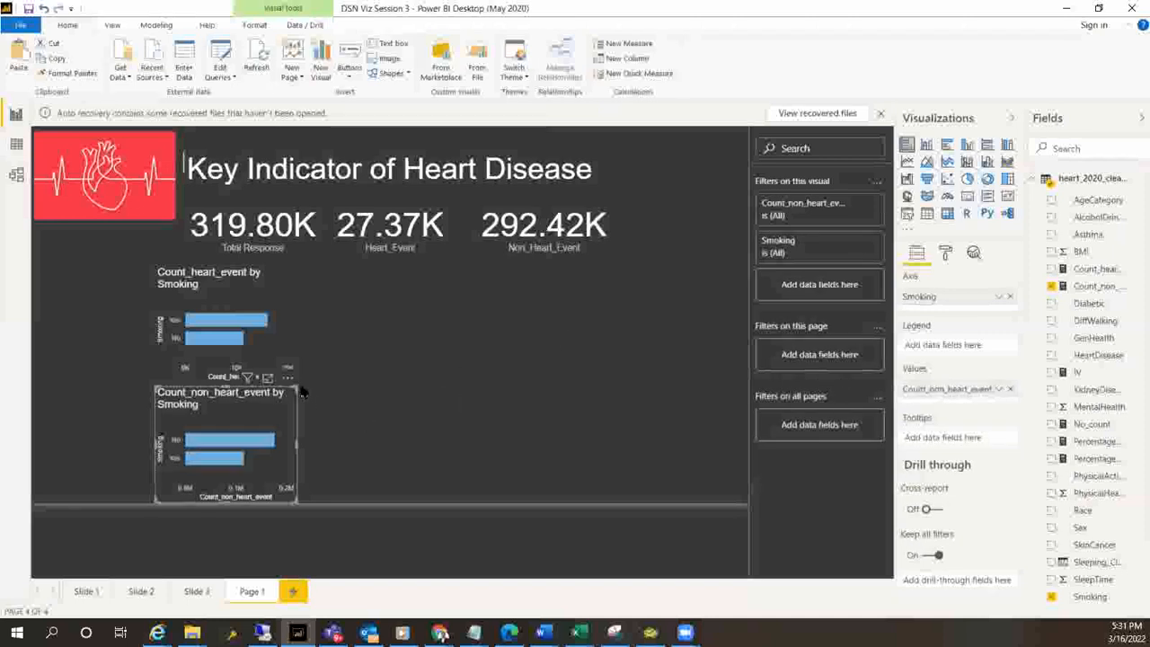
left_click(351, 409)
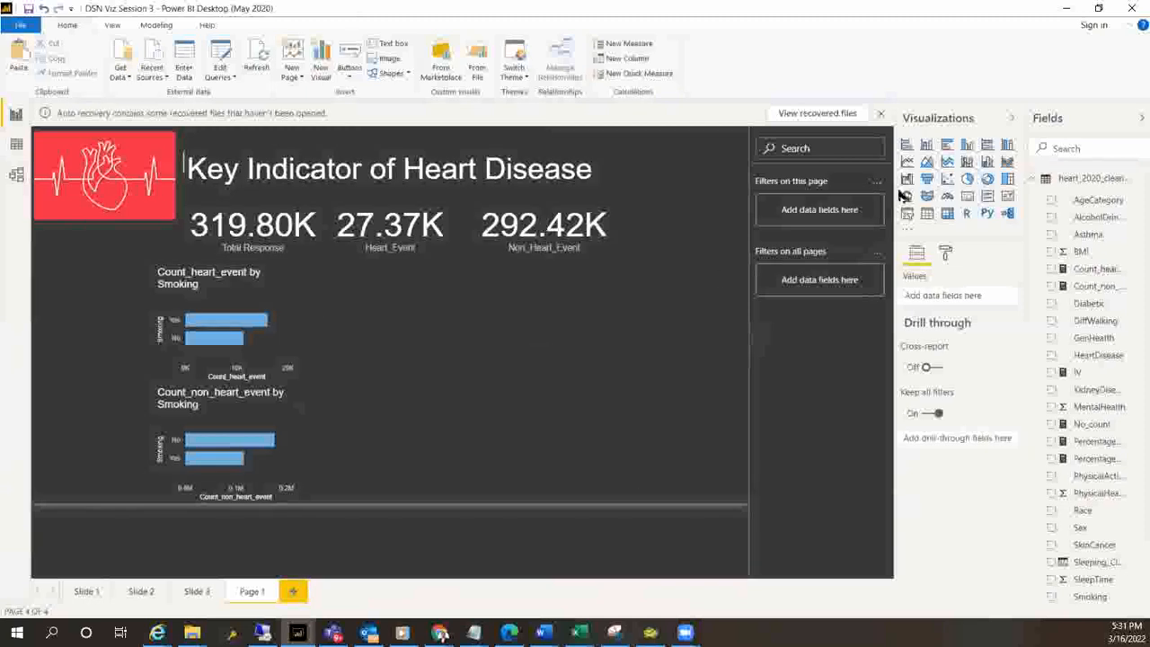
Add a stacked bar chart with HeartDisease as the axis and the count of HeartDisease as the values
left_click(926, 146)
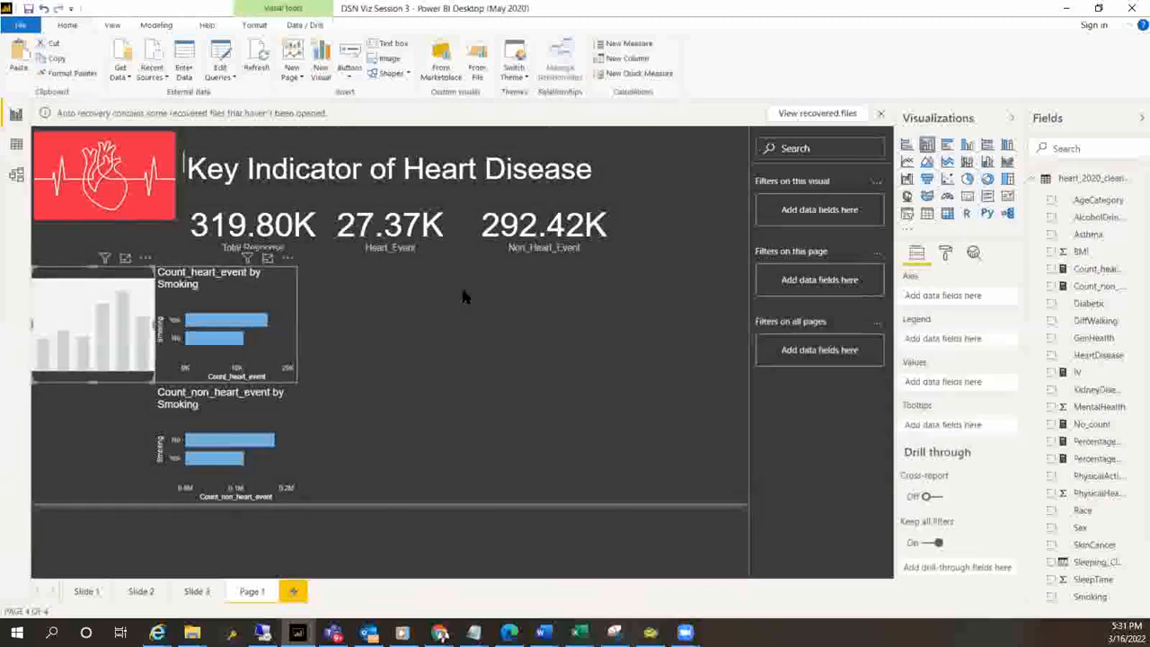
left_click(908, 145)
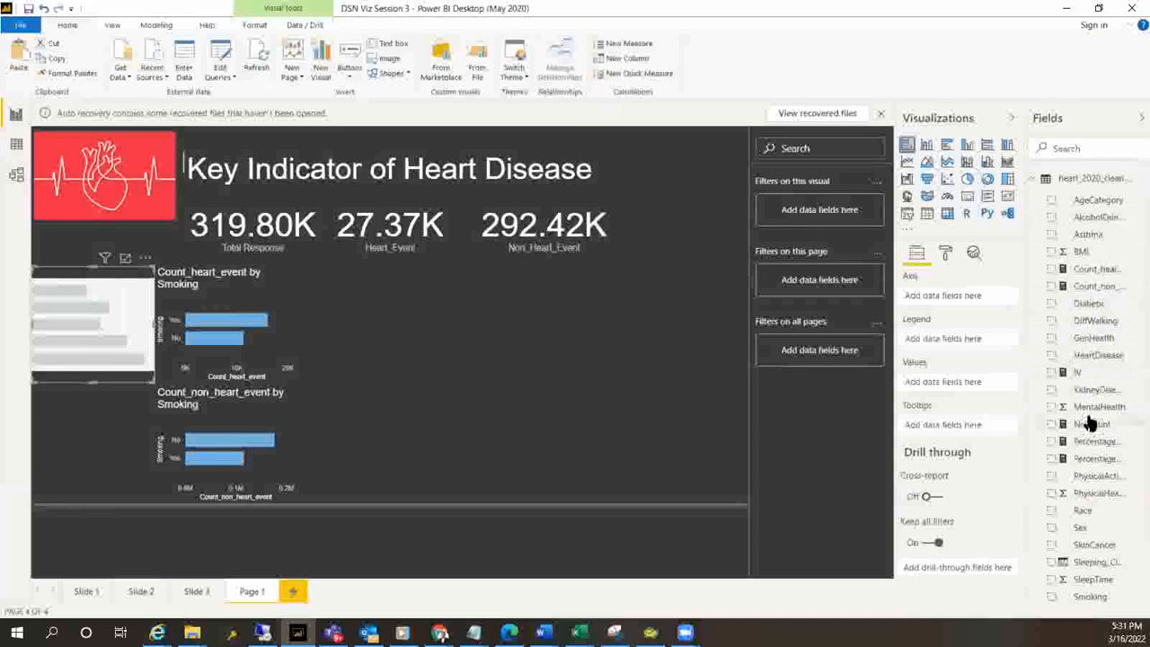
left_click_drag(1103, 359, 964, 385)
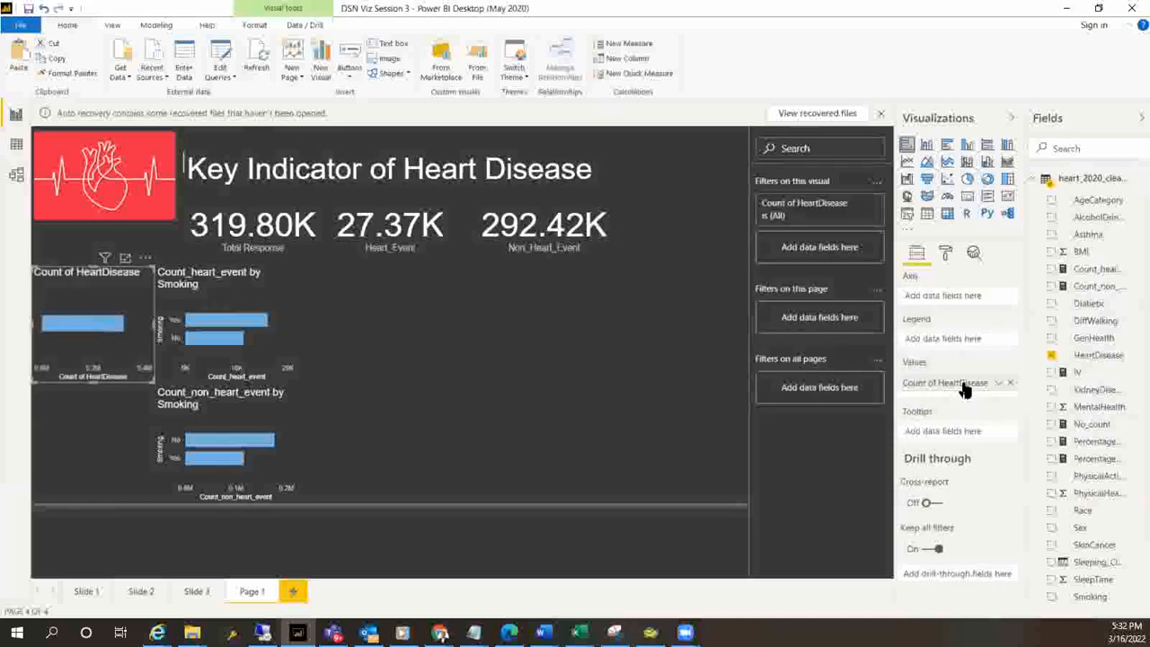
left_click_drag(1108, 360, 969, 299)
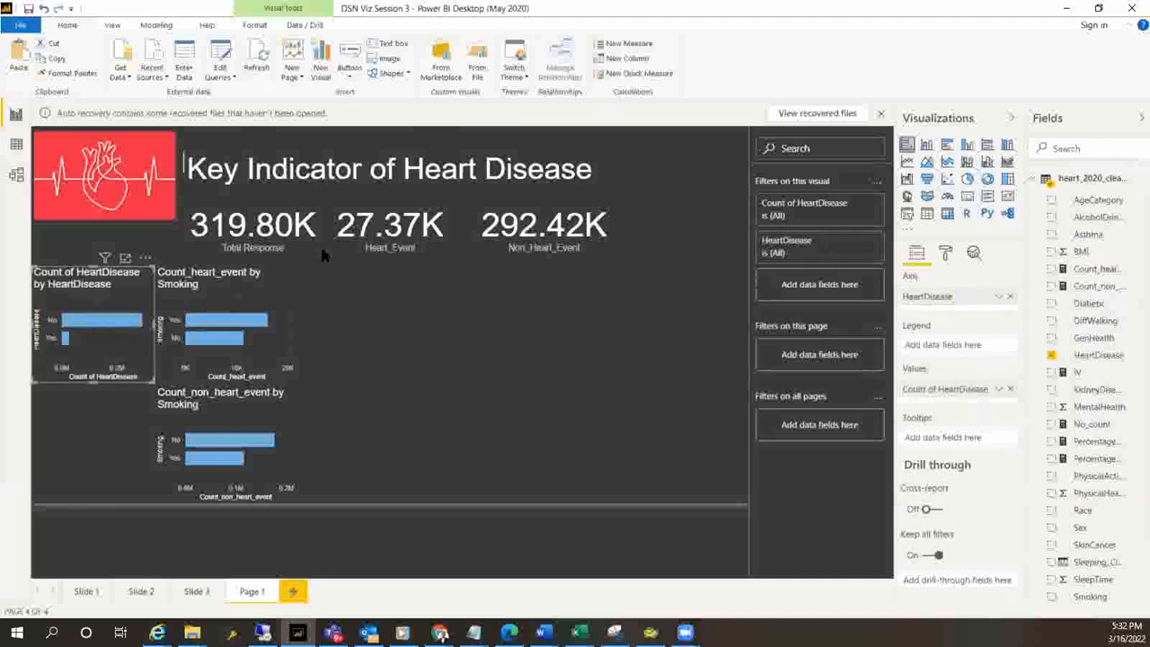
Move the HeartDisease chart into the empty area beside the Smoking charts and enlarge it
left_click_drag(87, 303, 433, 339)
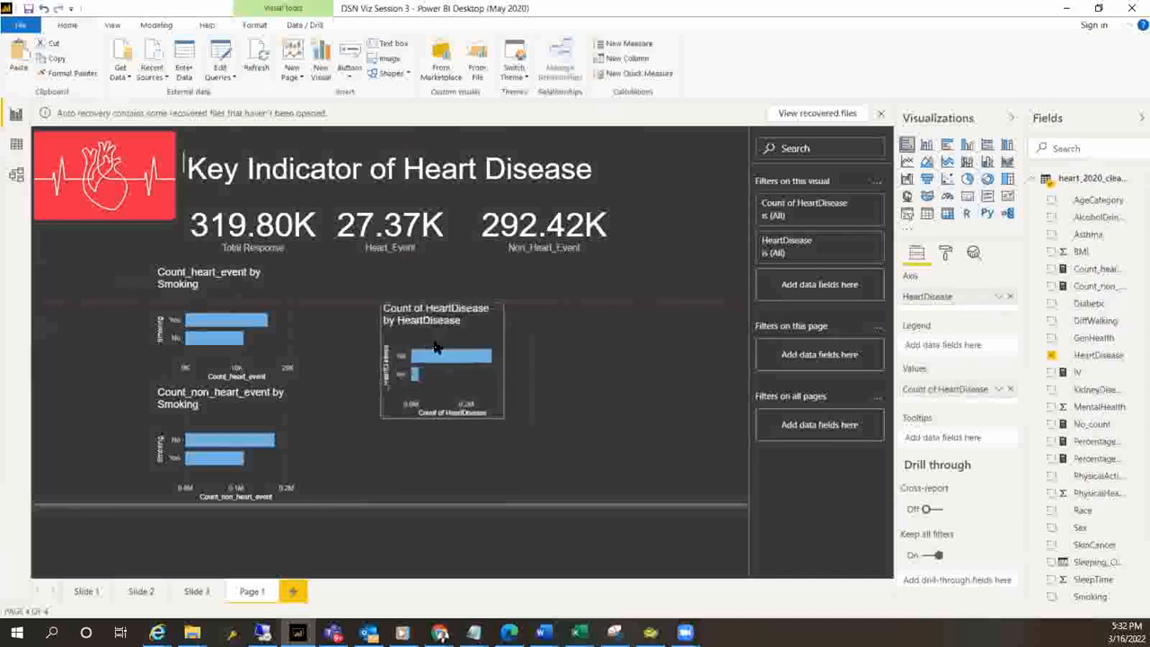
left_click(506, 476)
left_click(500, 416)
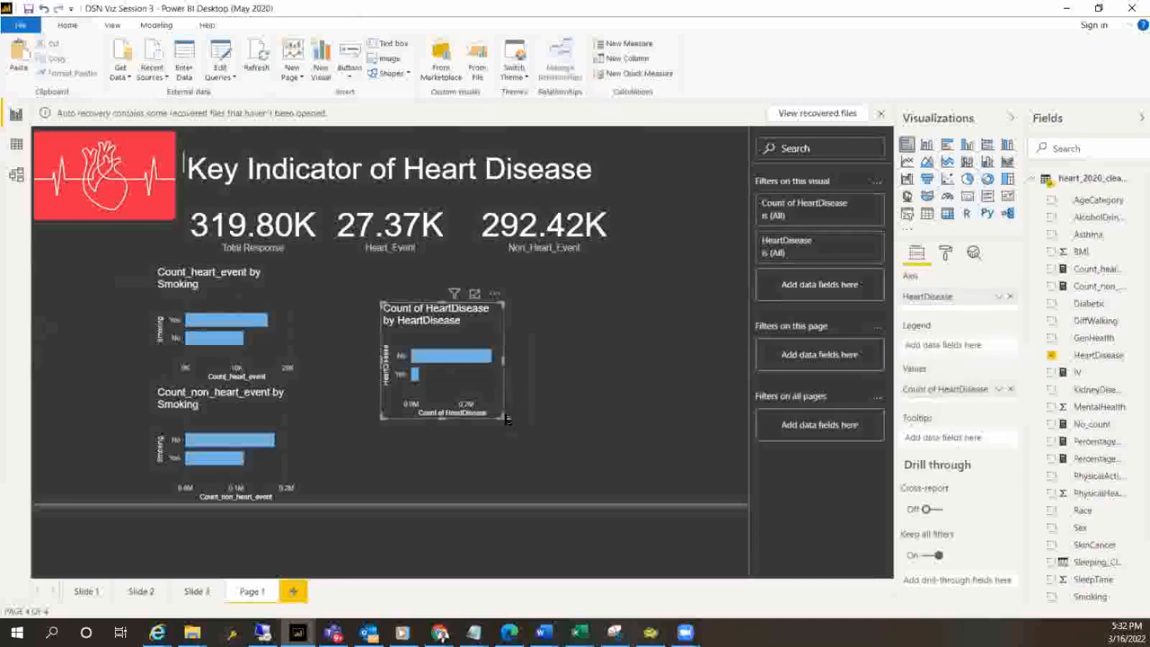
left_click_drag(502, 420, 596, 490)
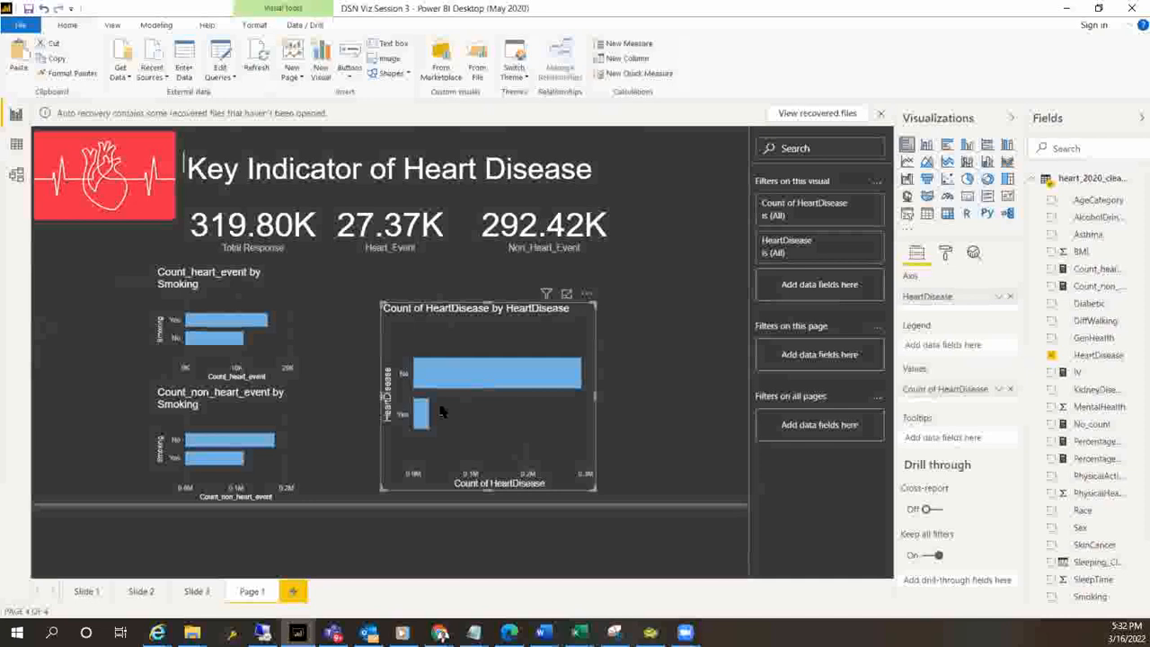
Replace the enlarged chart's axis with Smoking and split its bars with HeartDisease as the legend
mouse_move(423, 428)
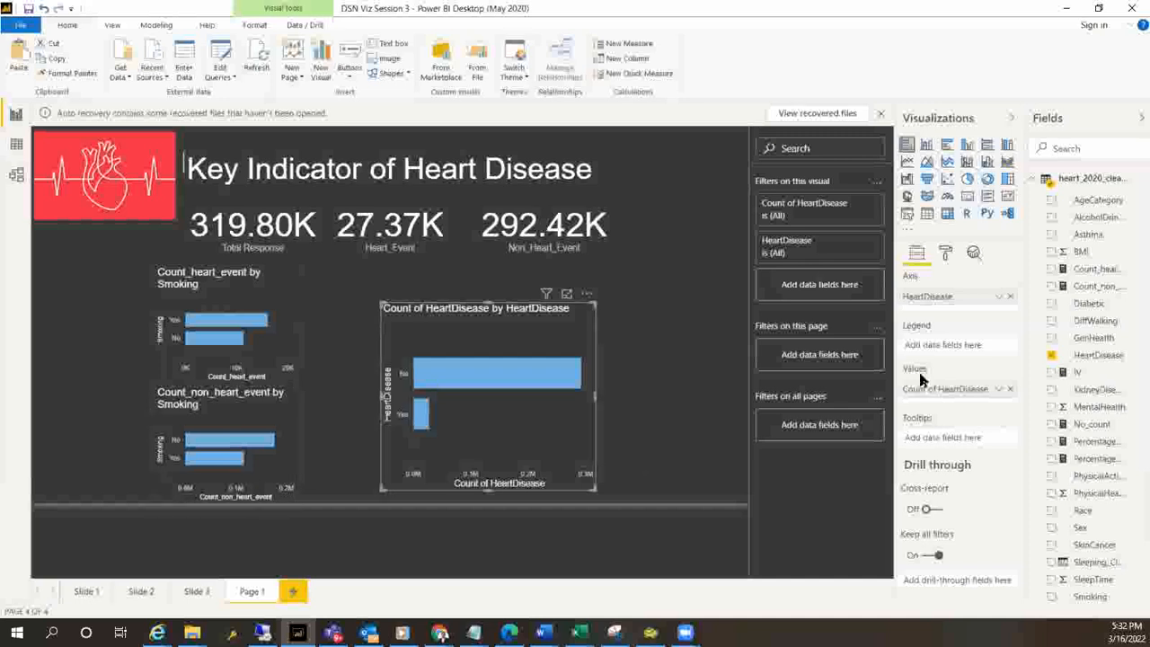
left_click(1011, 297)
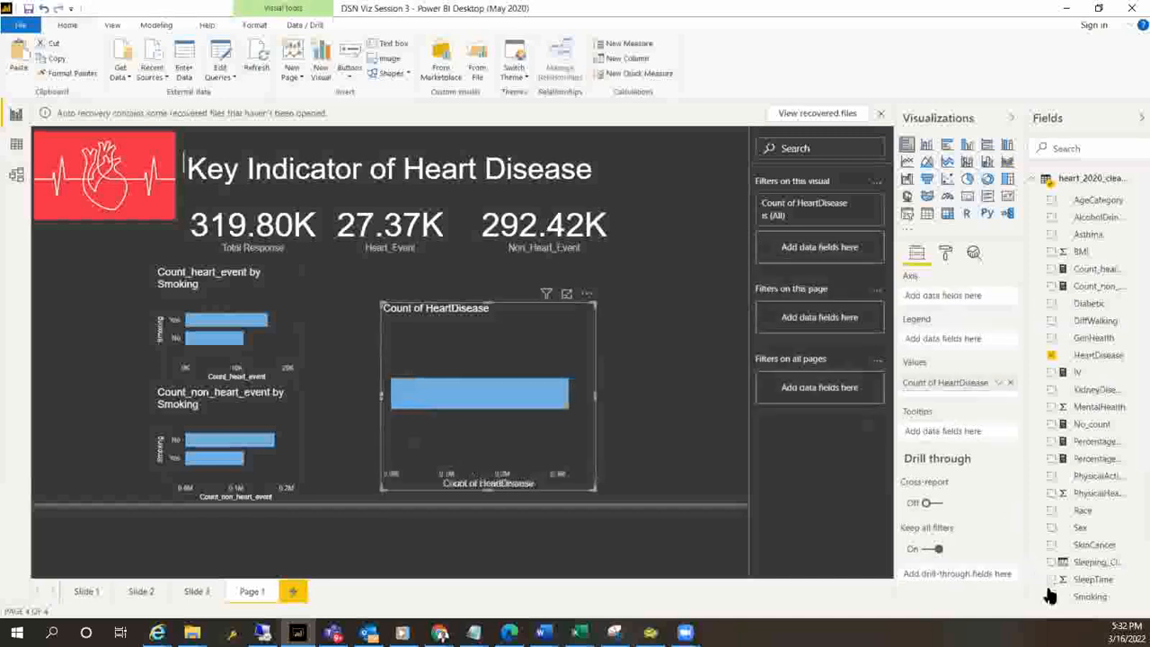
left_click_drag(969, 301, 961, 298)
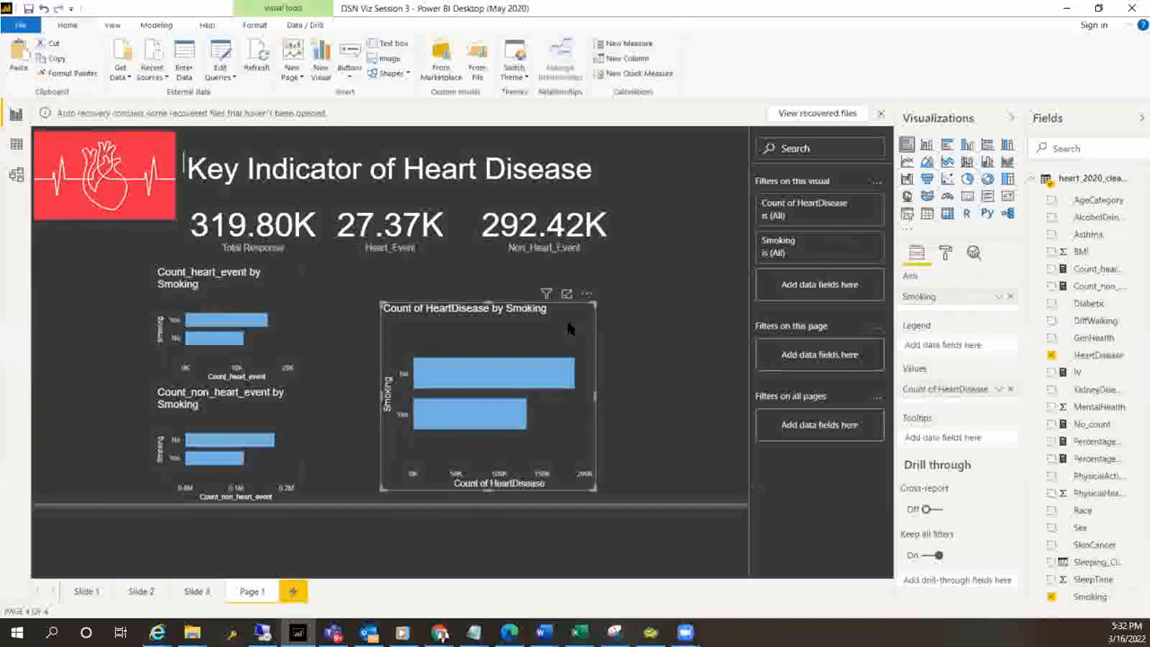
left_click_drag(562, 334, 572, 319)
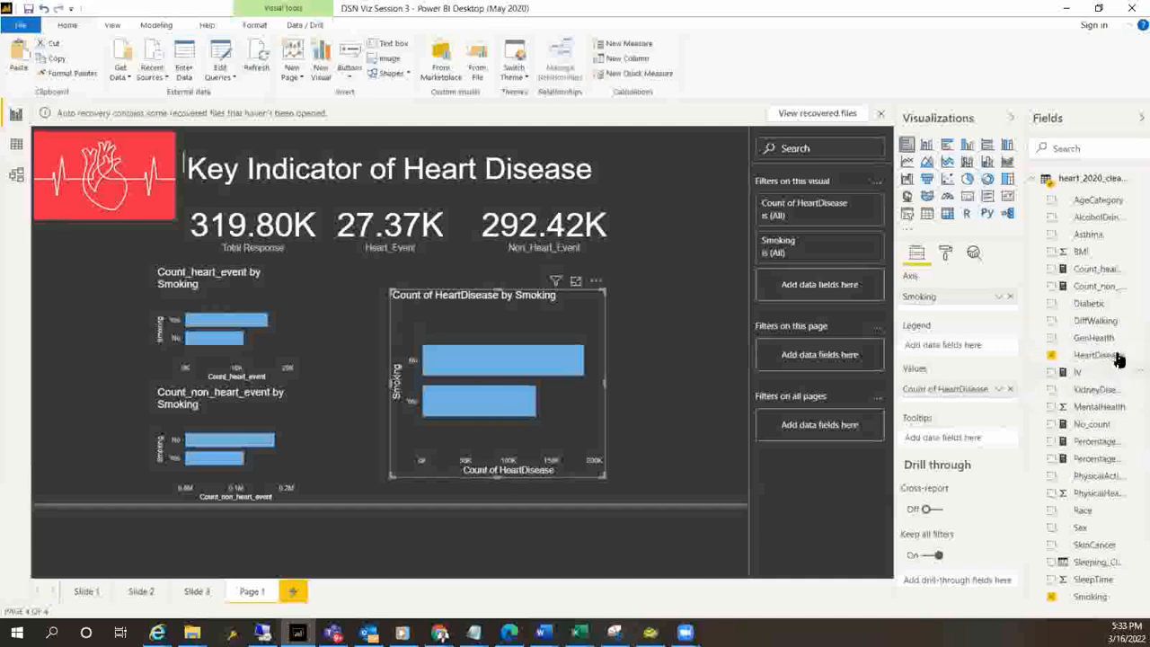
left_click_drag(1115, 356, 968, 348)
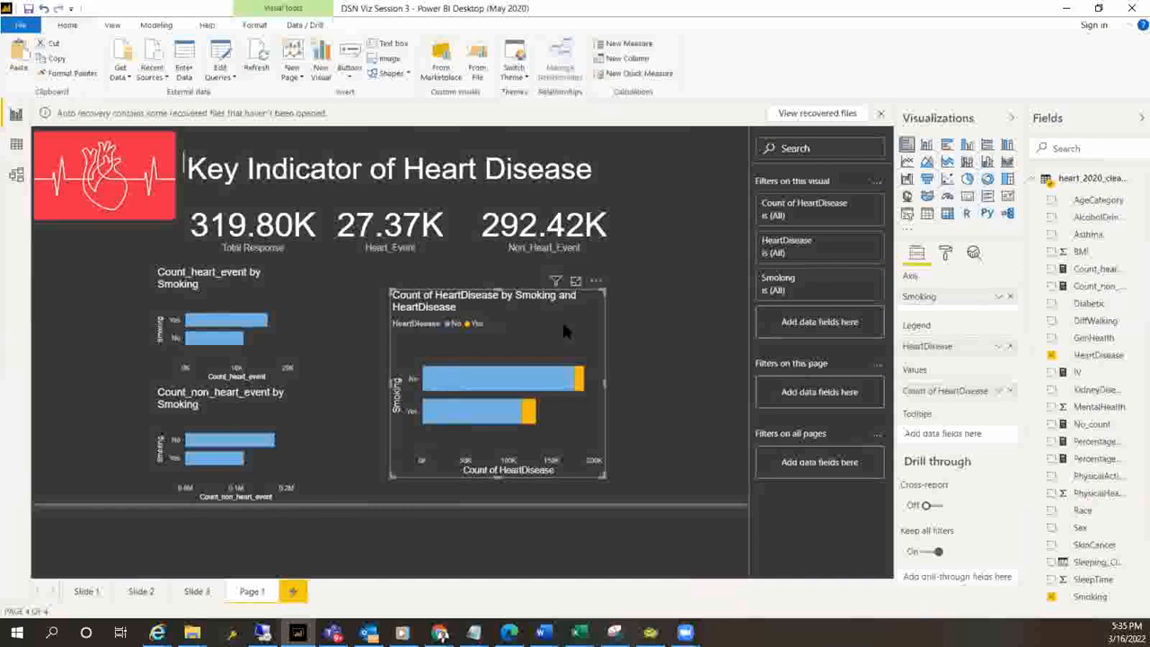
Bring back the removed chart of HeartDisease by Smoking to inspect its bar segments, and delete it from the page
key("Delete")
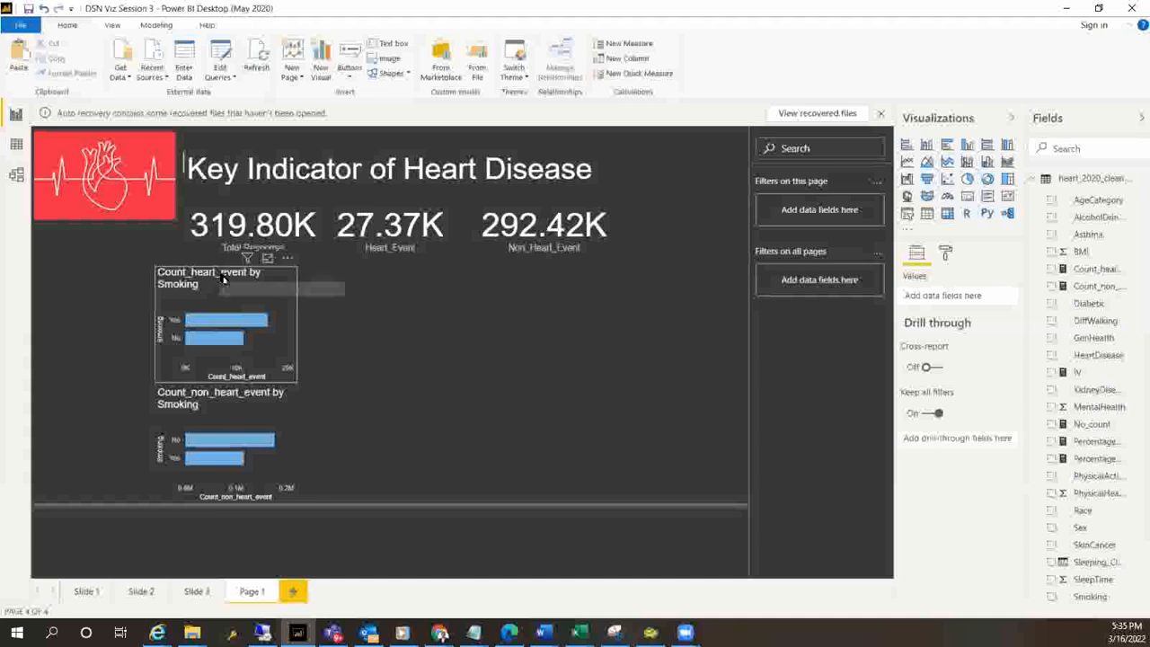
mouse_move(212, 325)
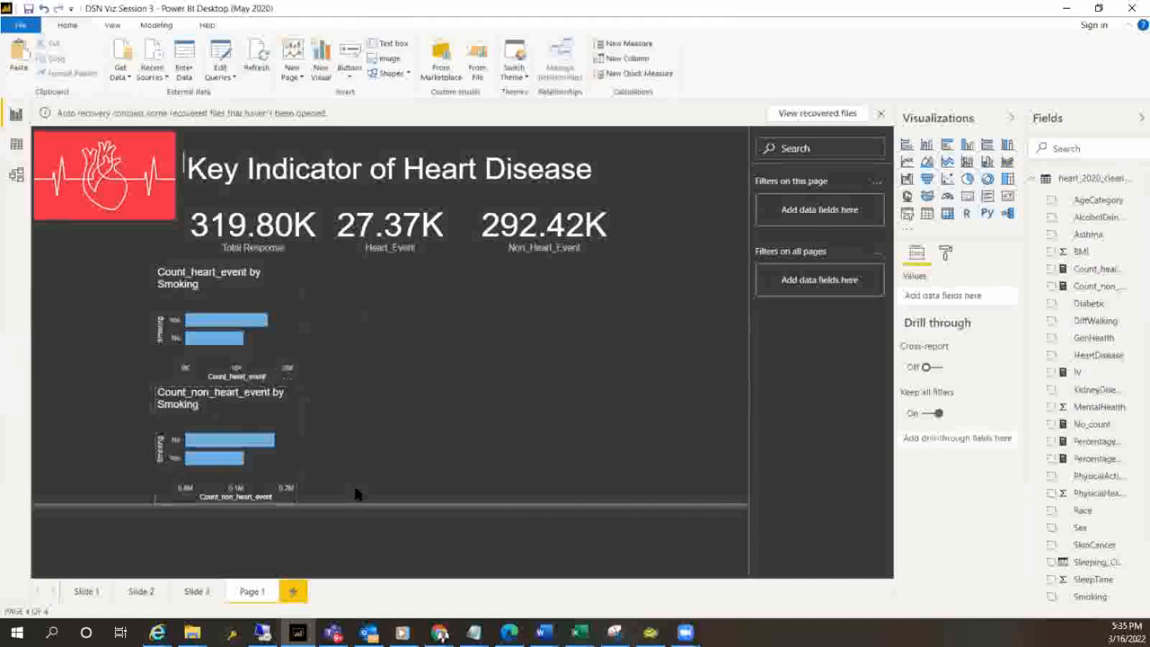
key("ctrl+v")
left_click_drag(481, 452, 549, 445)
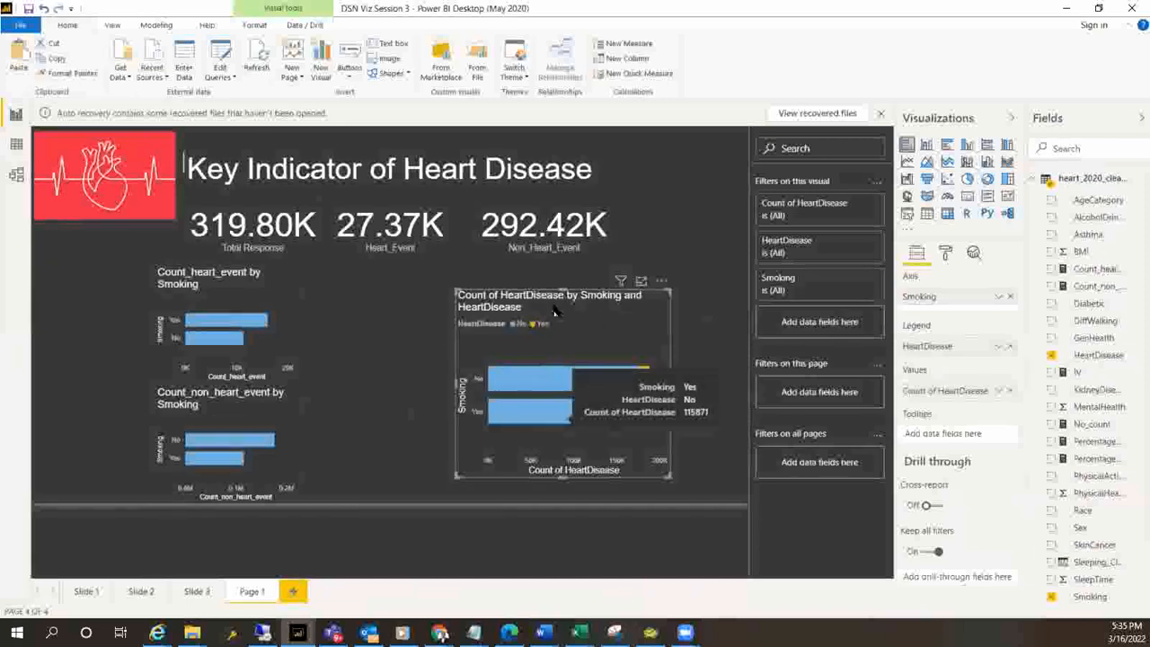
mouse_move(540, 411)
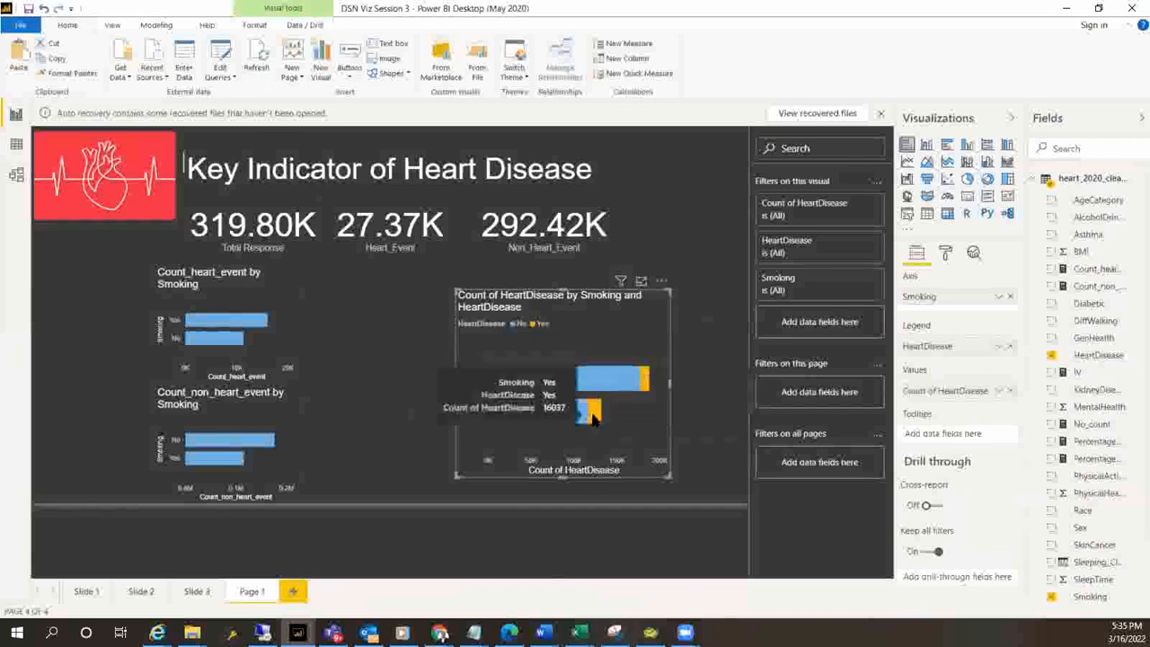
mouse_move(244, 335)
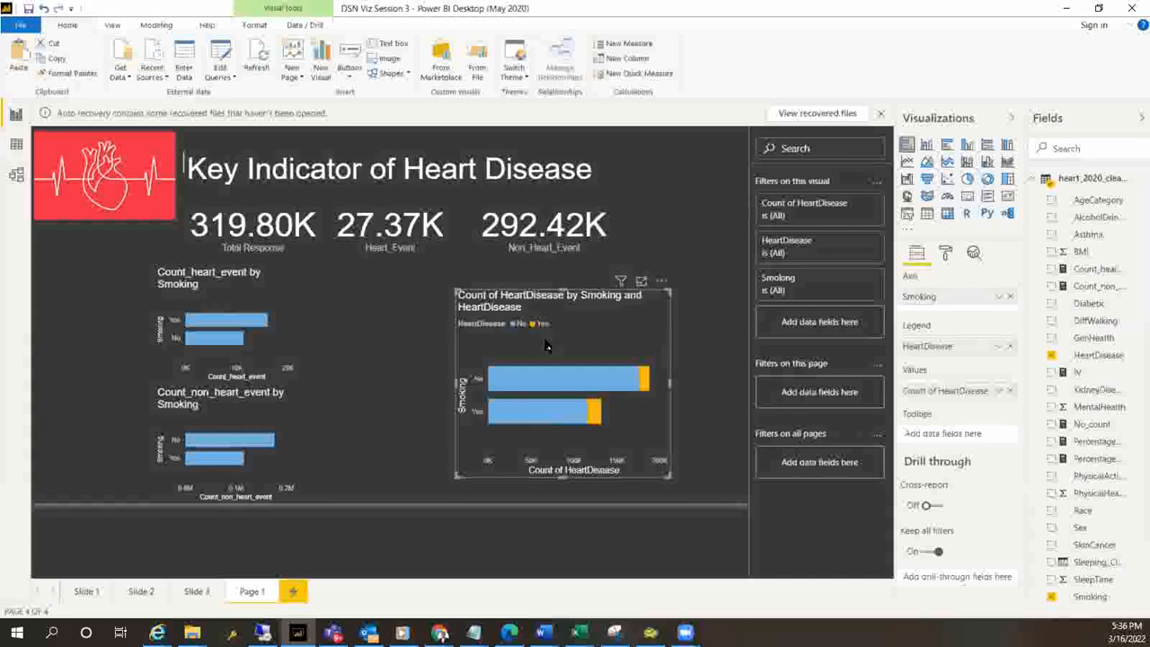
key("Delete")
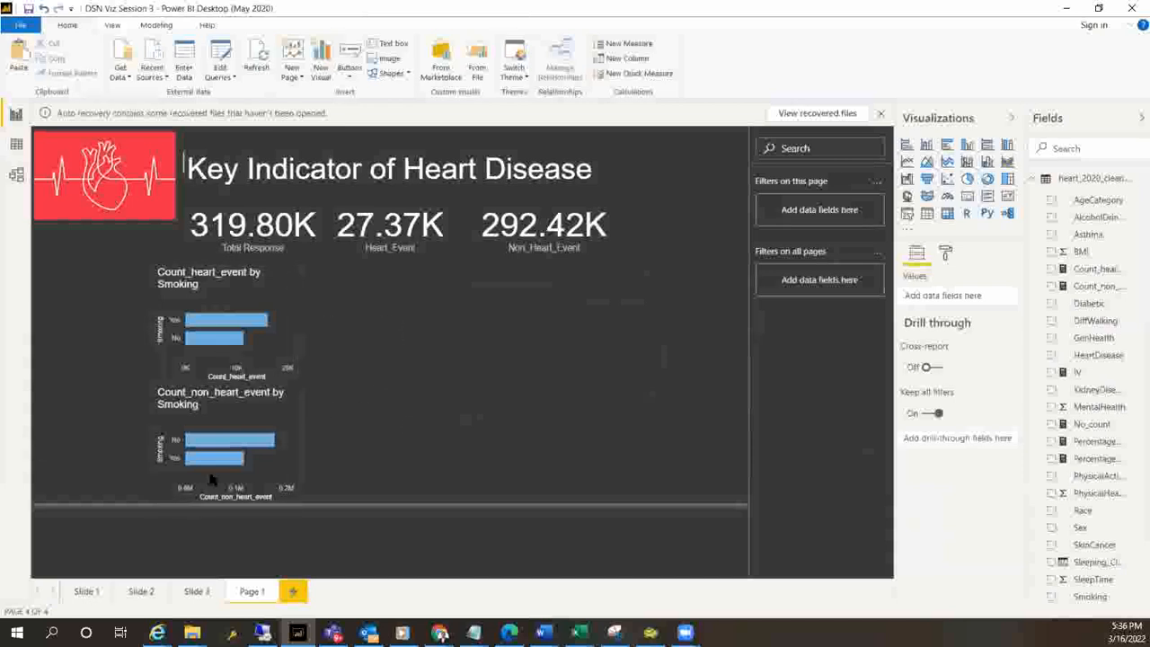
Open the Slide 1 page and clear the Race slicer's selection to look at the two Smoking charts for all races
left_click(79, 592)
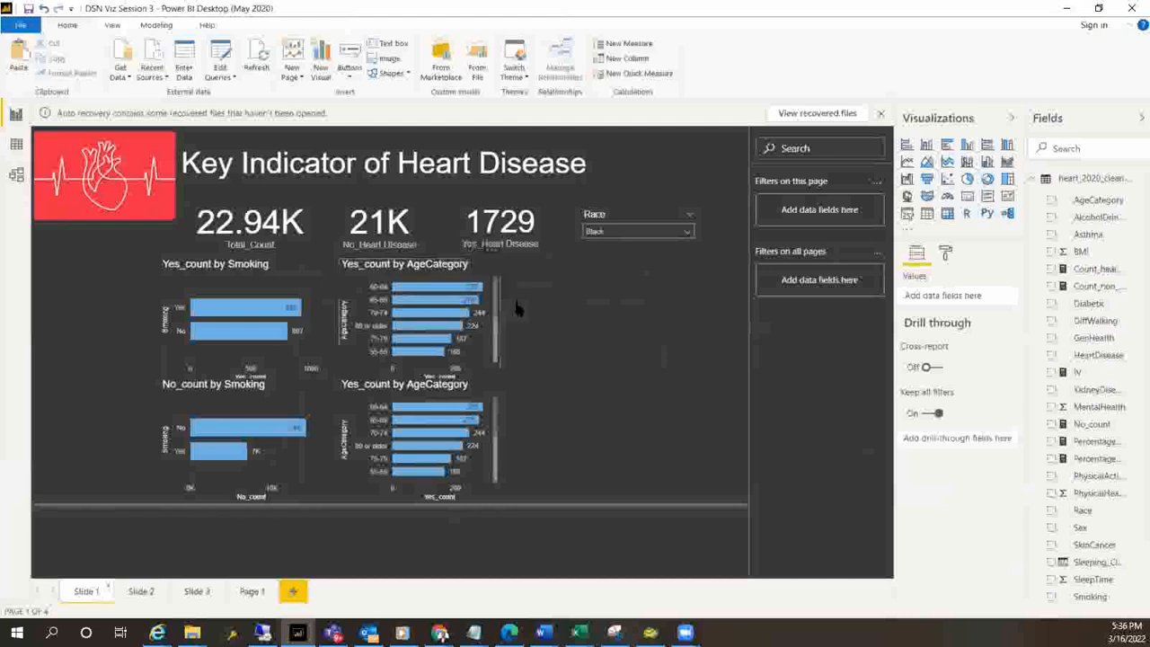
mouse_move(492, 292)
left_mouse_down()
mouse_move(494, 343)
mouse_move(504, 276)
left_mouse_up()
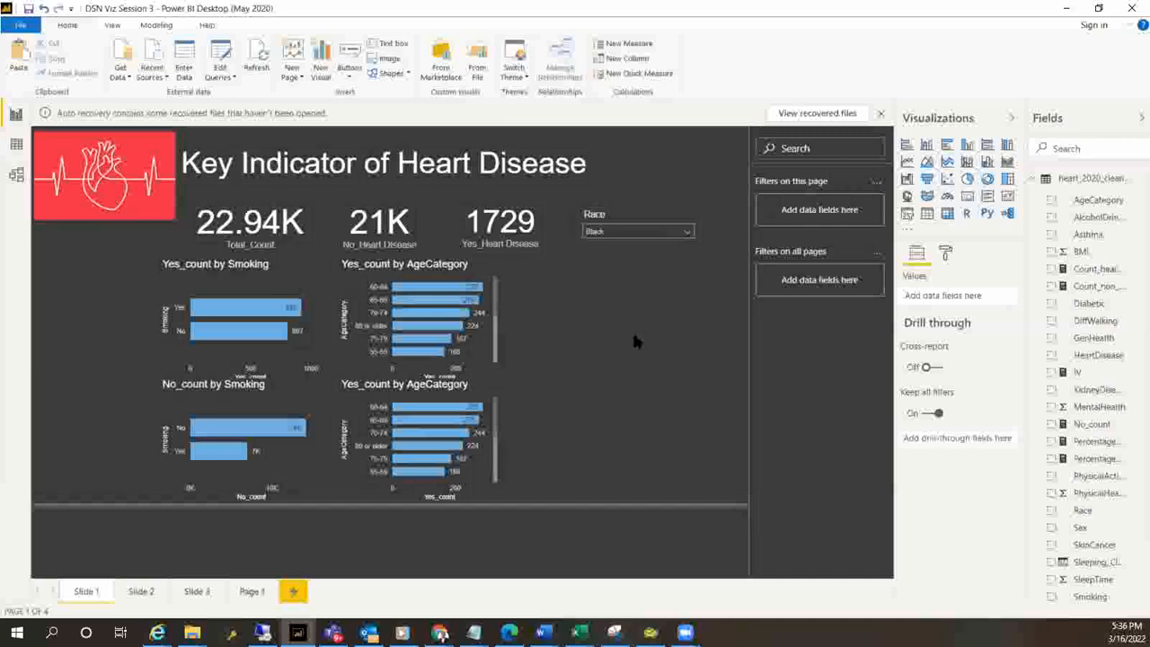
left_click(678, 218)
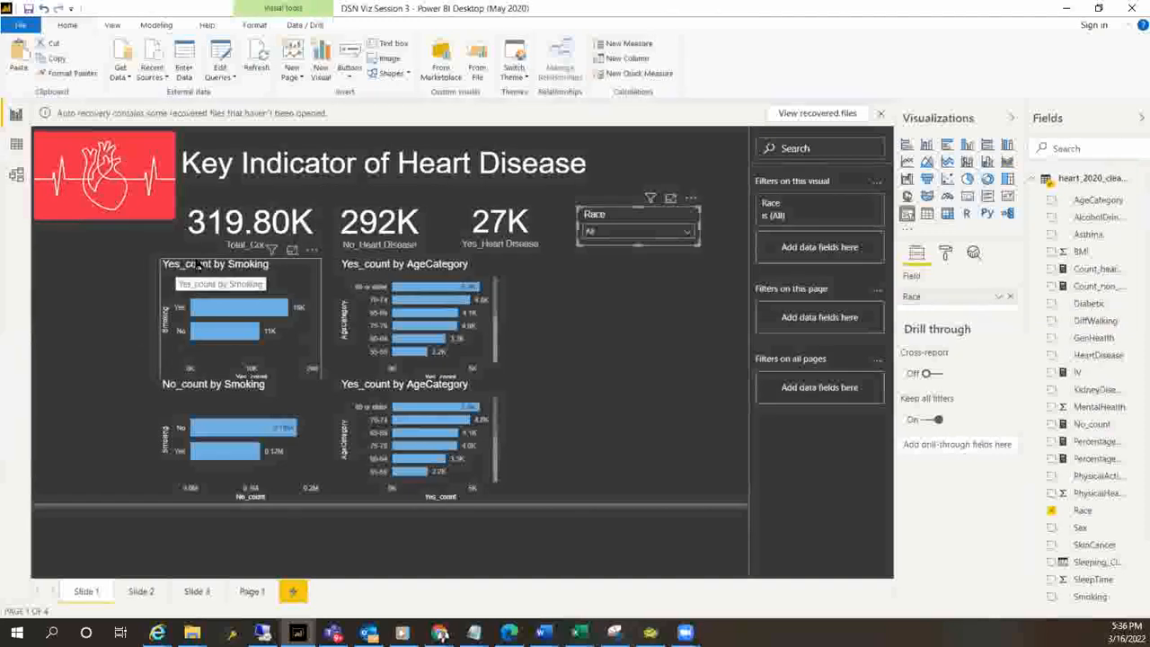
left_click(200, 404)
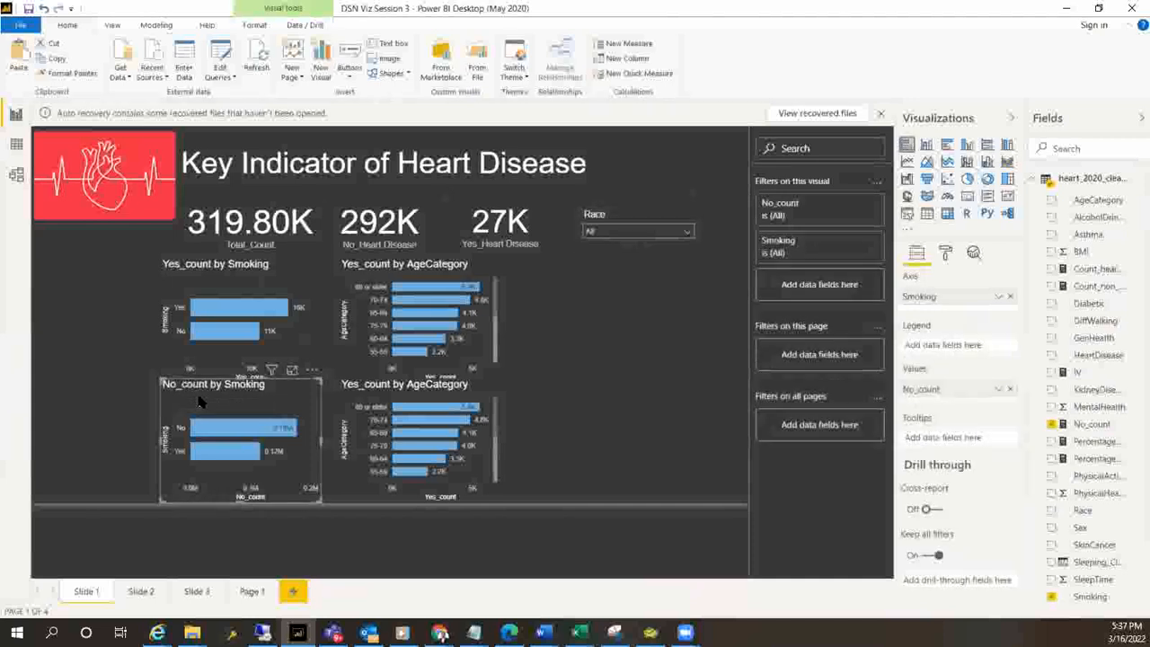
left_click(215, 290)
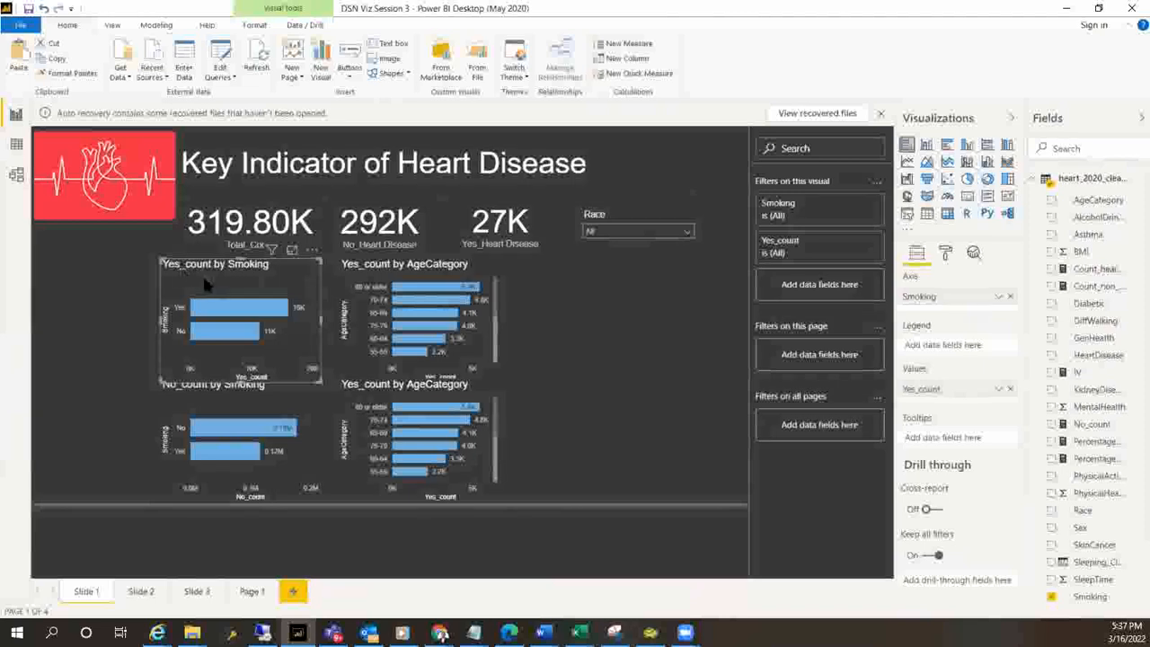
Filter the Slide 1 dashboard to the Asian race with the Race slicer, and clear that selection
left_click(689, 233)
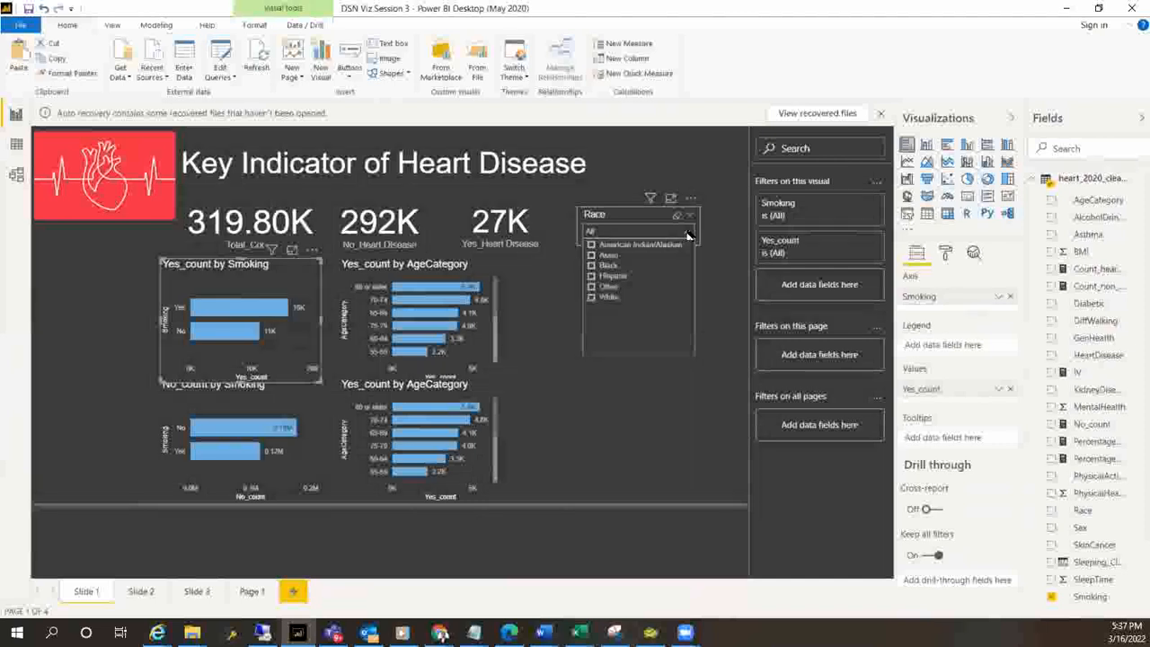
left_click(601, 256)
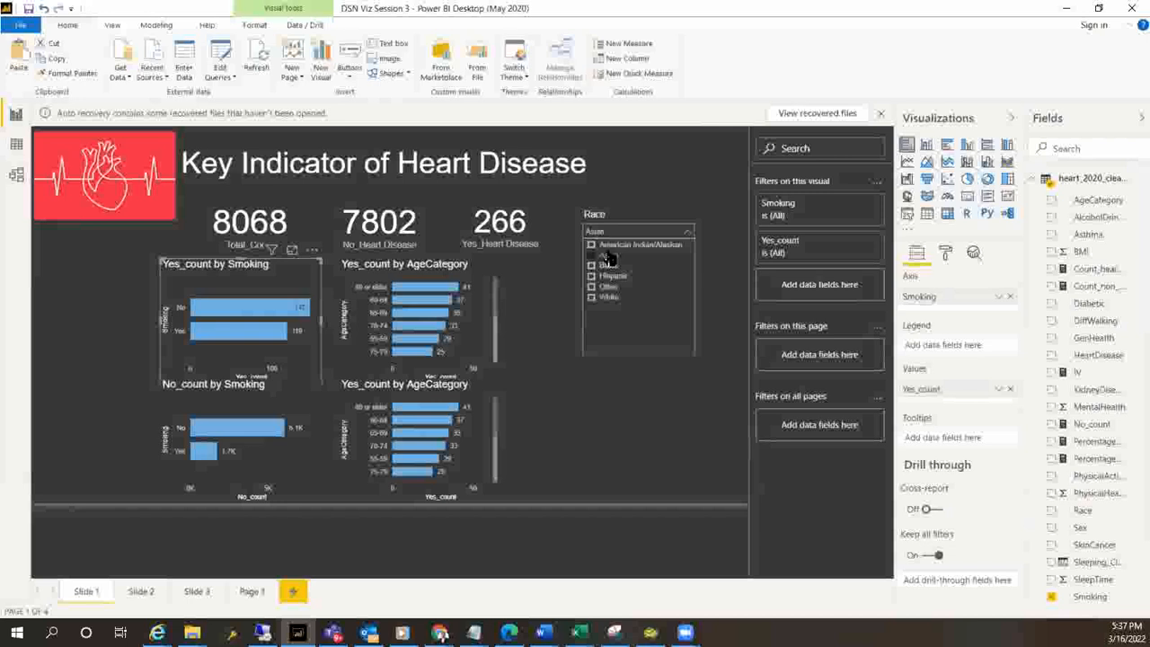
left_click(681, 225)
left_click(679, 220)
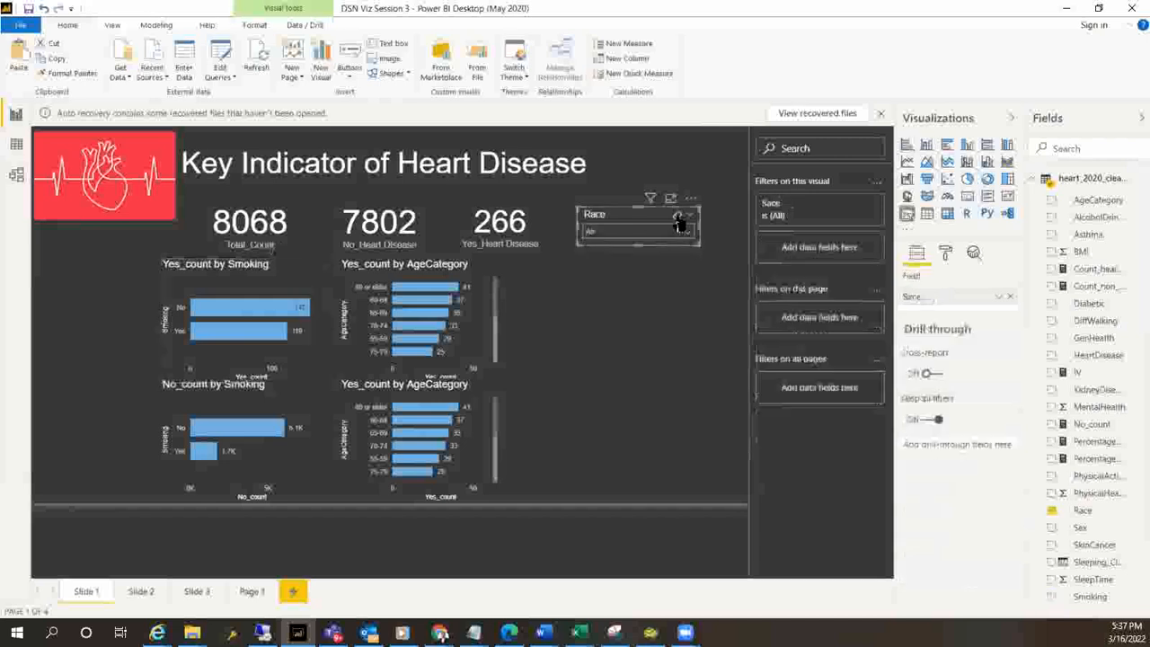
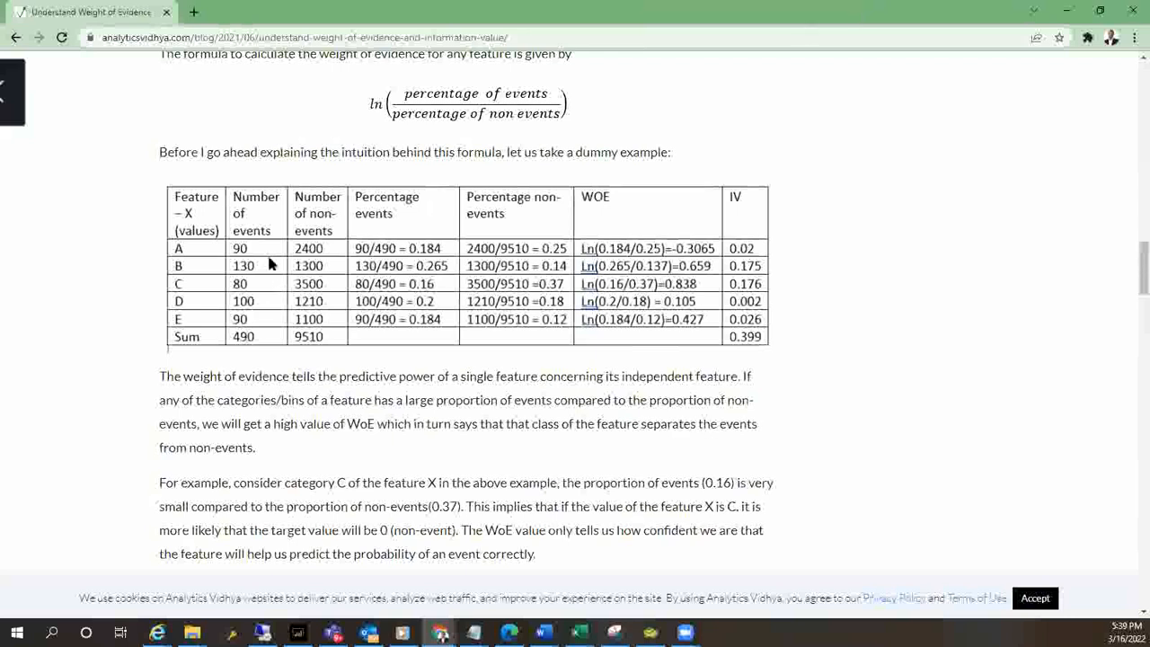
Switch back to Power BI Desktop, add a new report page, and place an empty table visual in its upper-left area
left_click_drag(835, 12, 2, 126)
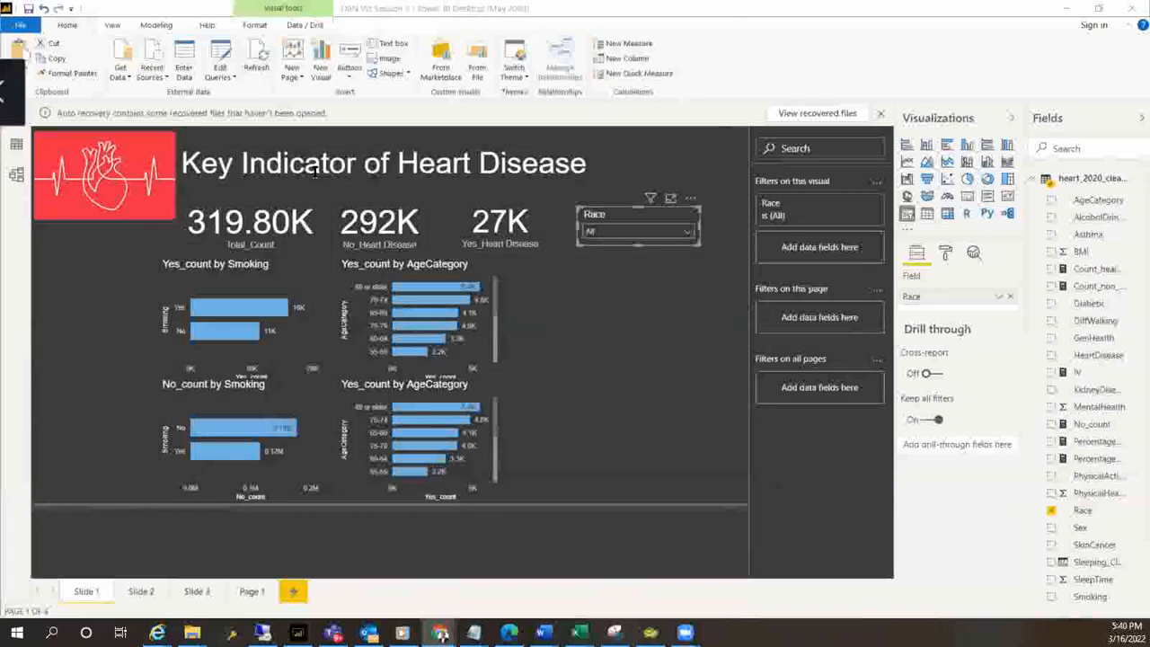
left_click(292, 591)
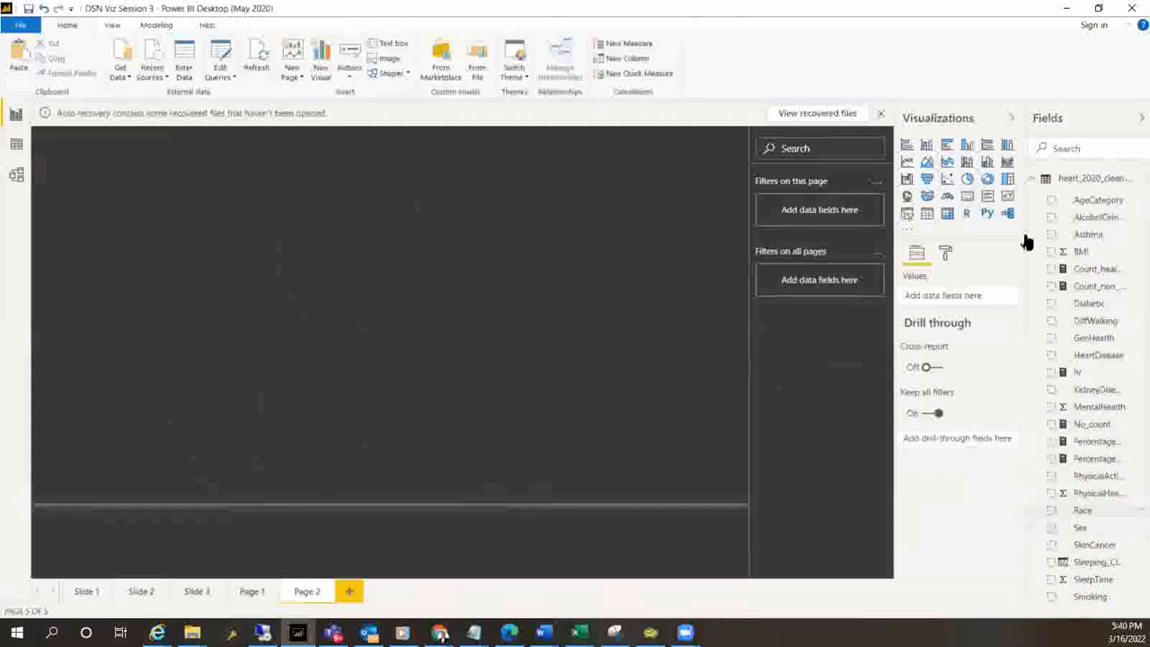
left_click(929, 223)
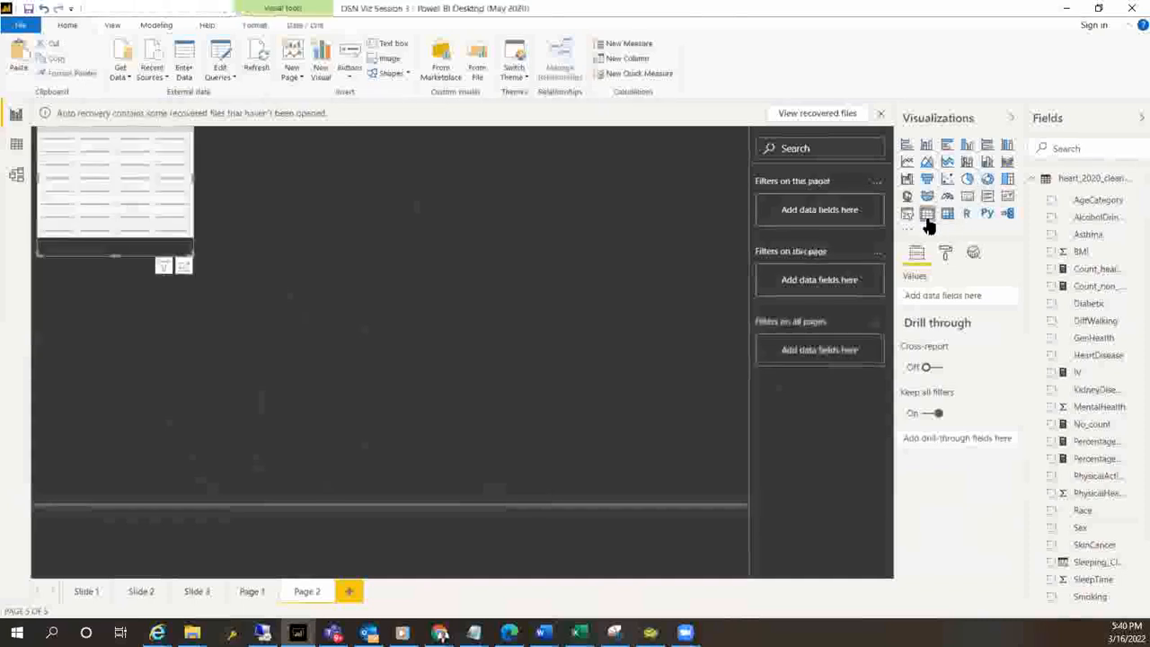
left_click_drag(162, 170, 239, 272)
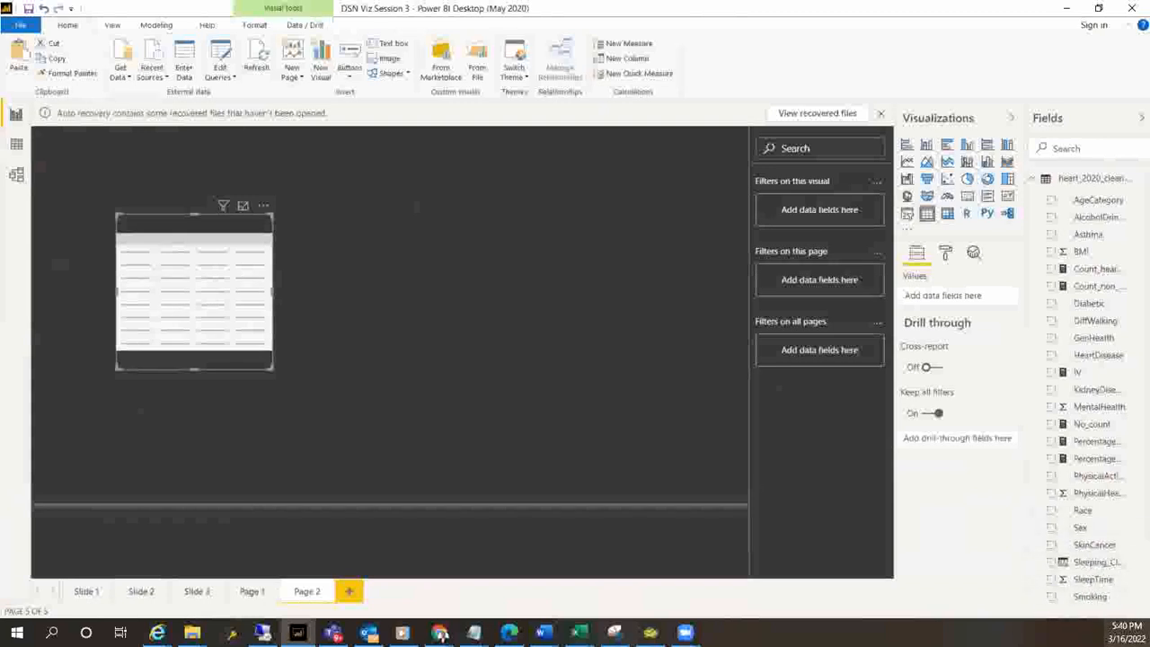
Fill the table with GenHealth, Count_heart_event and Count_non_heart_event, and enlarge it so all three columns fit
left_click(1053, 339)
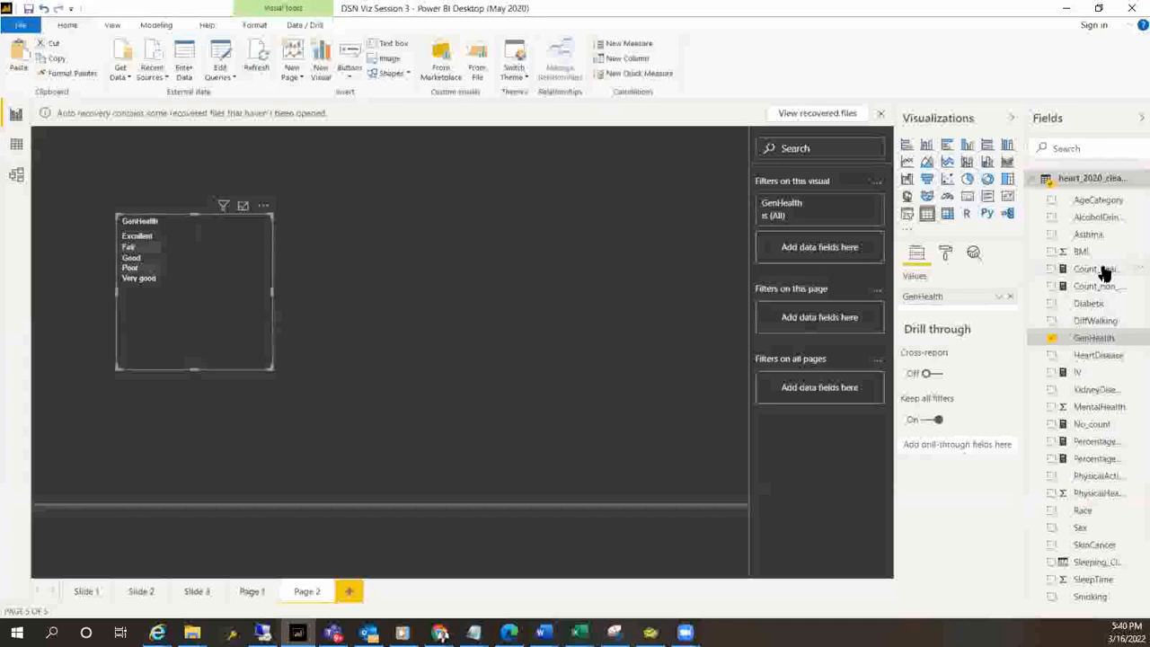
mouse_move(967, 310)
left_mouse_down()
mouse_move(955, 309)
mouse_move(966, 313)
left_mouse_up()
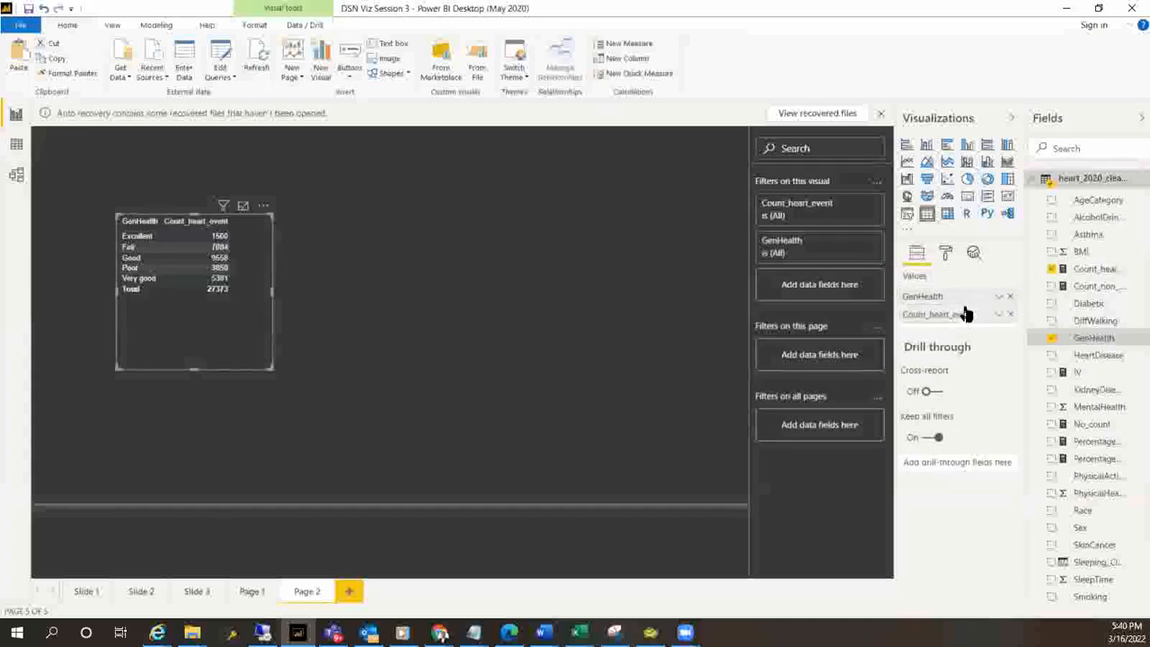
left_click(168, 237)
left_click(189, 333)
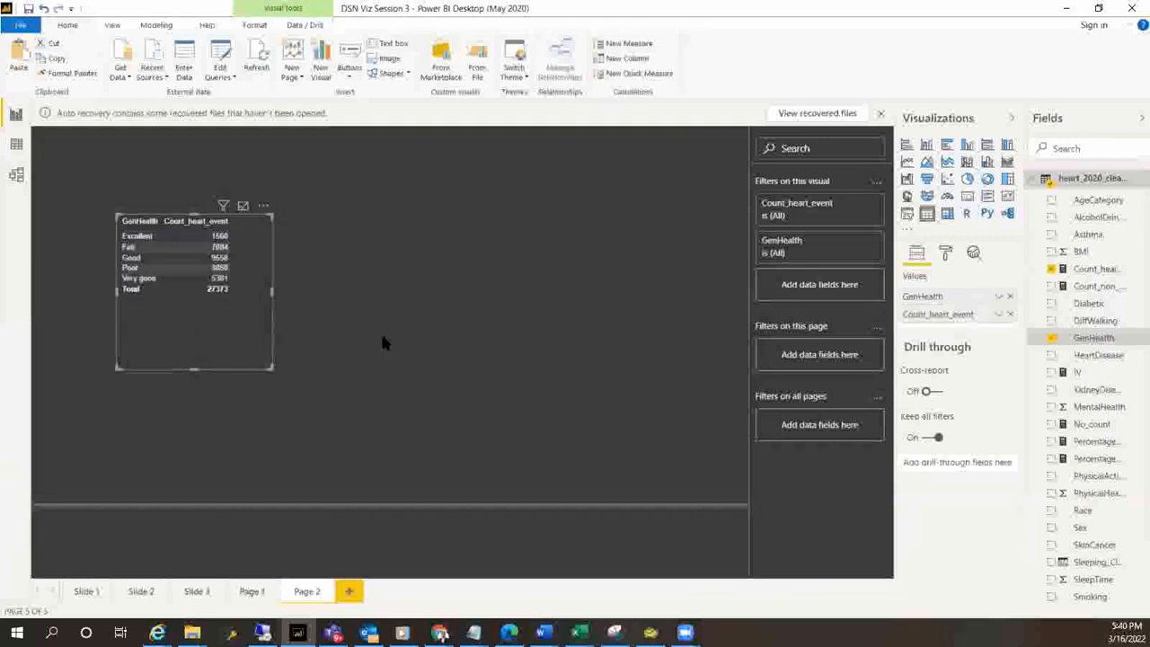
left_click_drag(1106, 295, 962, 327)
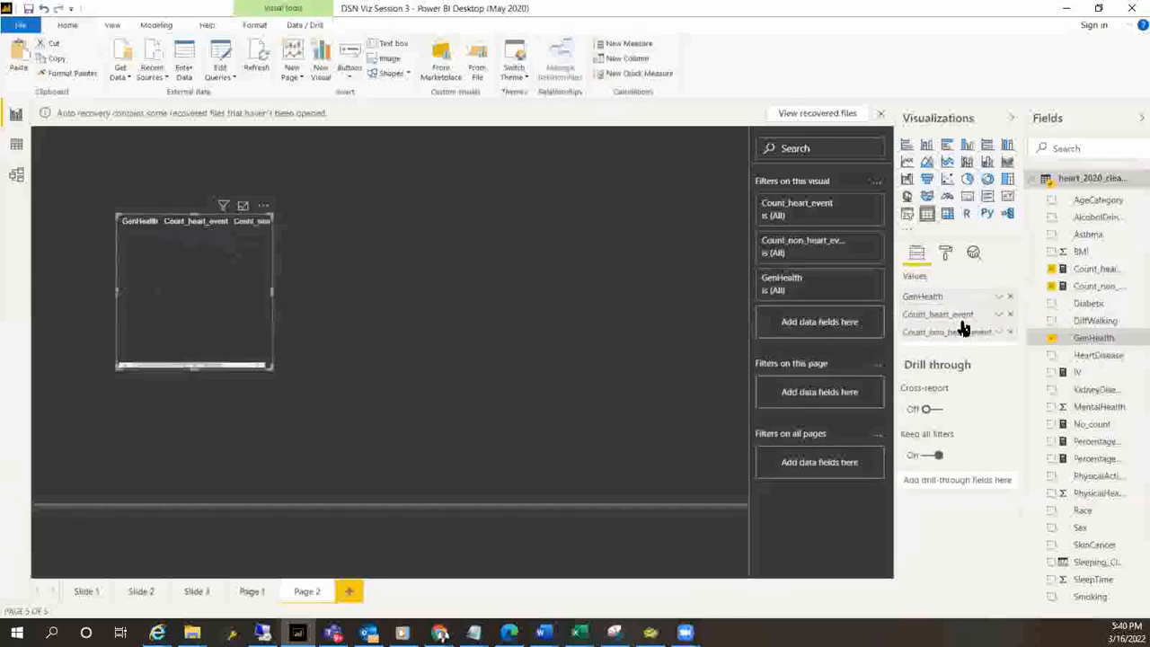
left_click_drag(270, 367, 487, 422)
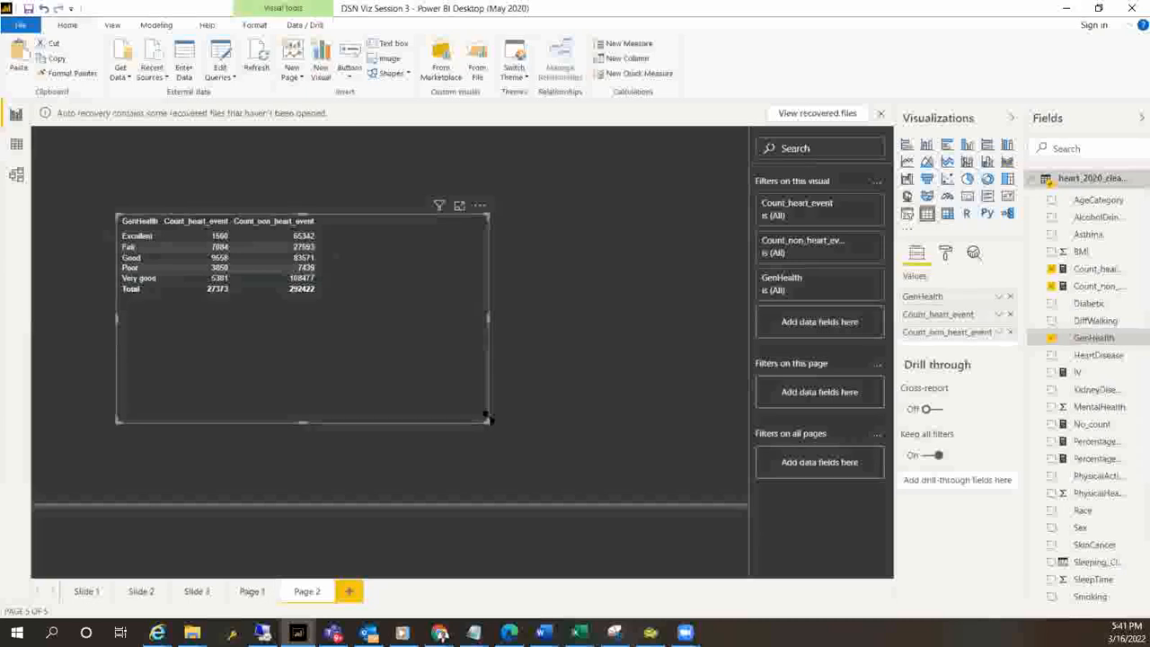
left_click_drag(486, 420, 419, 361)
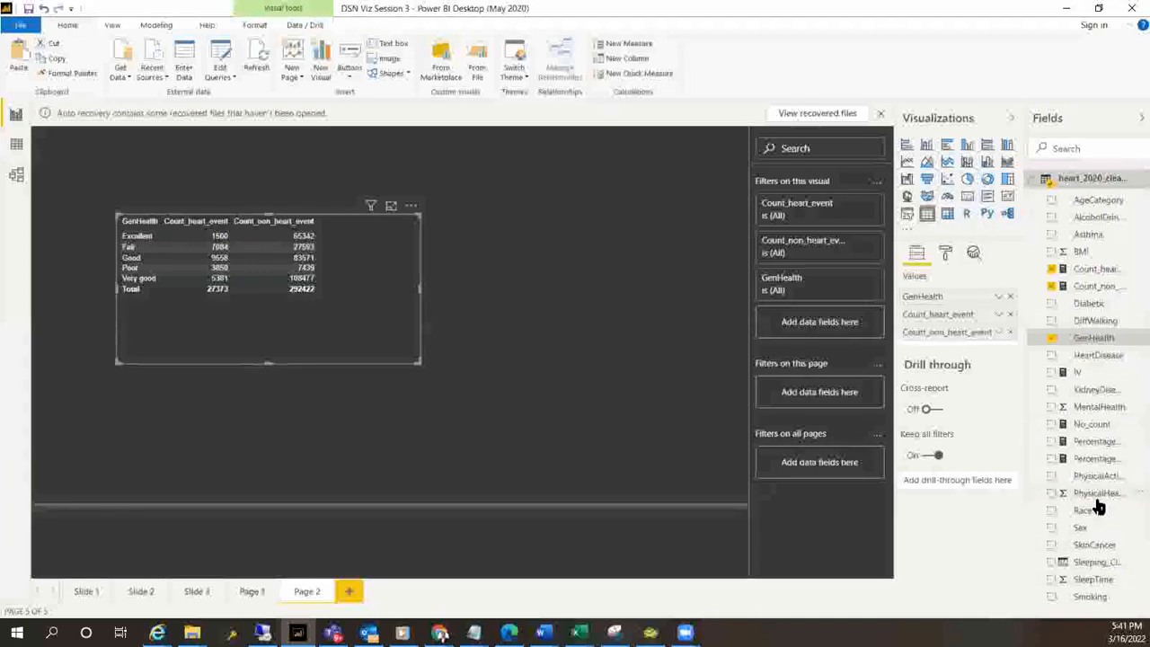
Look at the formula of the existing Percentage_event measure and leave it
scroll(1097, 508, "down", 2)
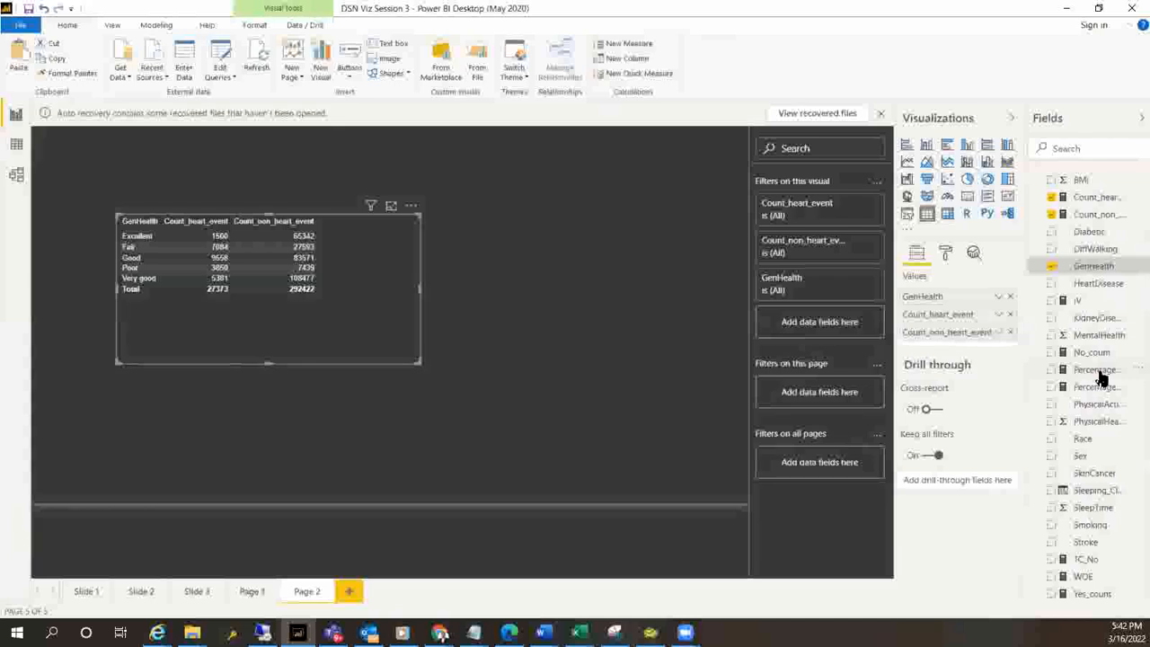
left_click(1098, 370)
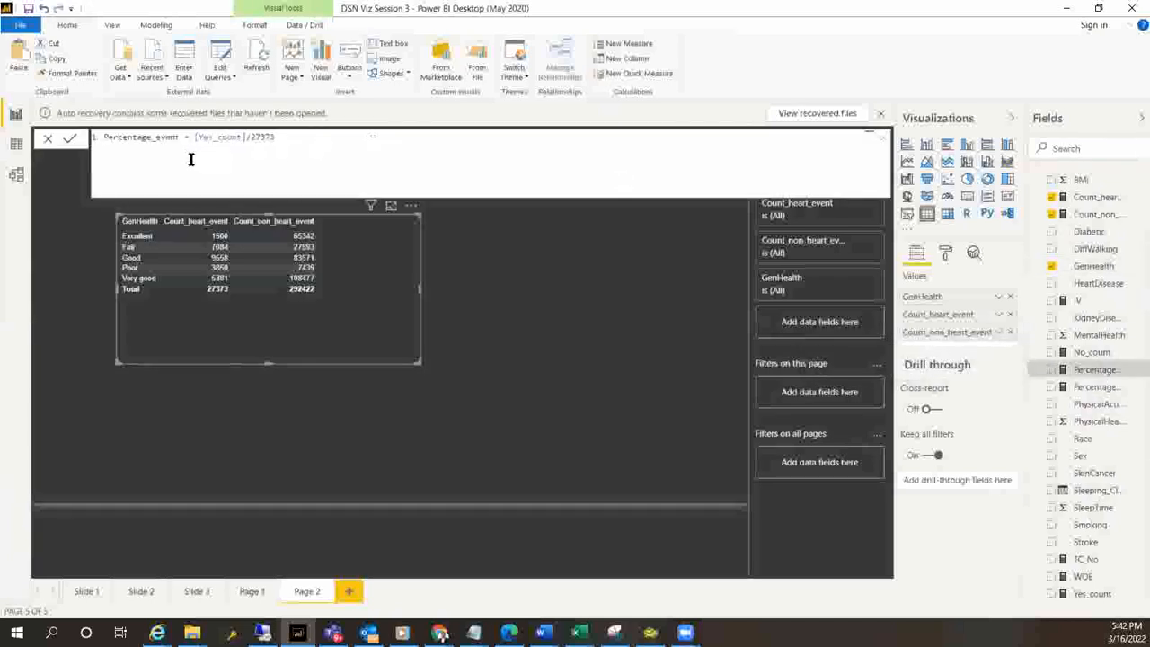
left_click(540, 452)
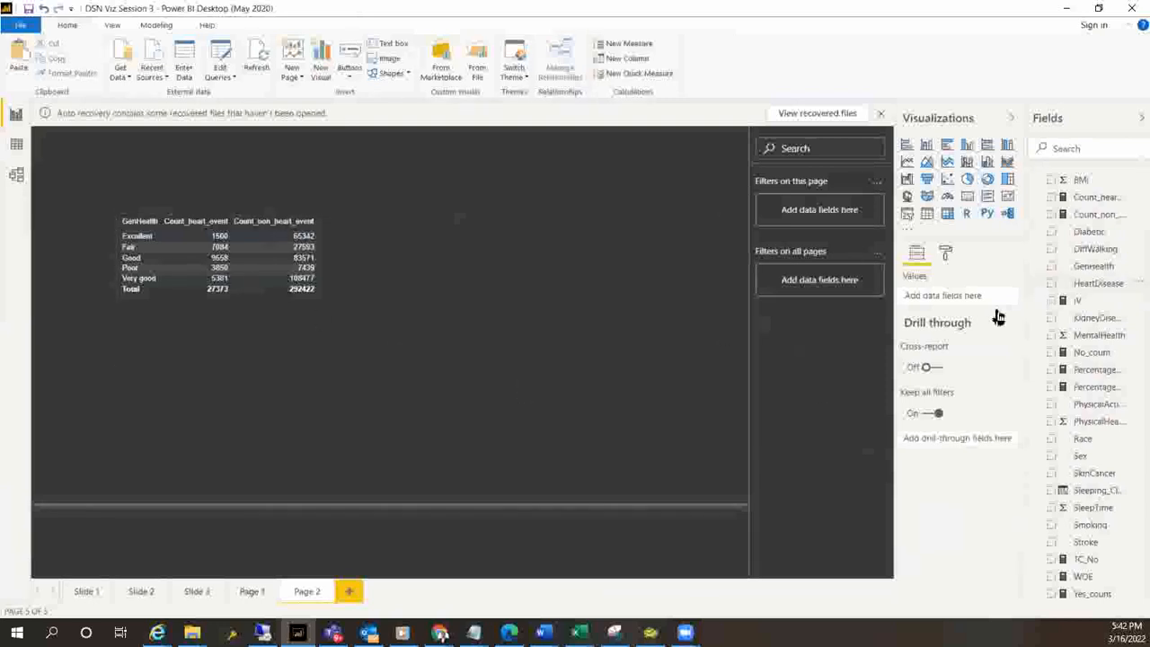
Create a measure Perct_Event that divides [Count_heart_event] by 27373
left_click(402, 287)
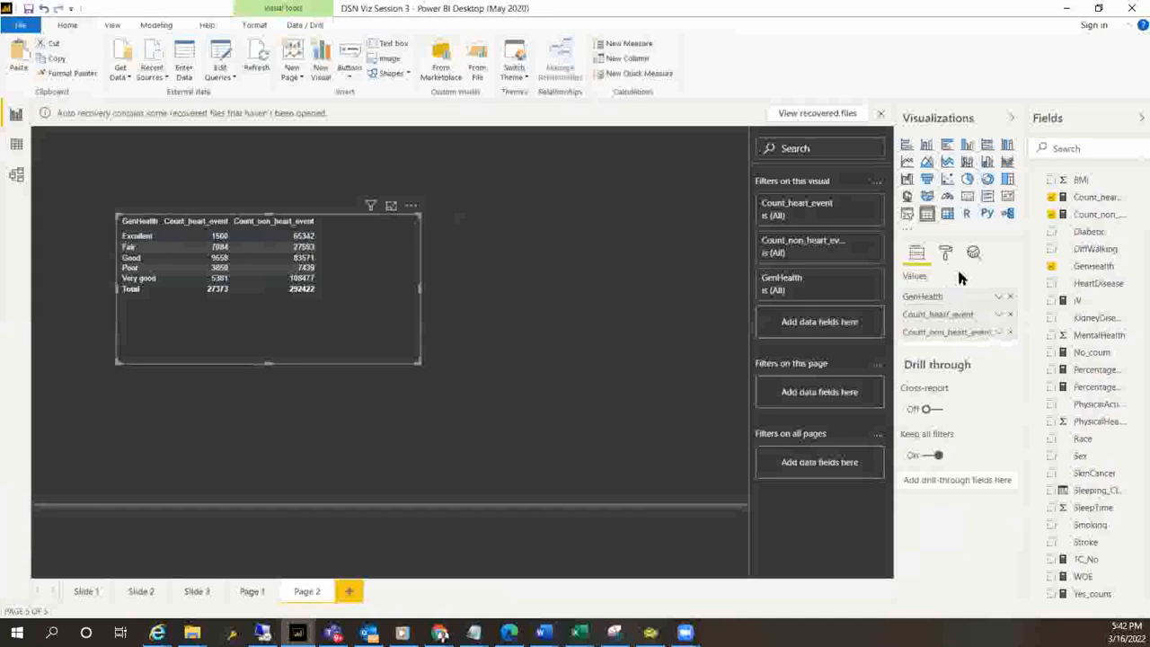
left_click(625, 45)
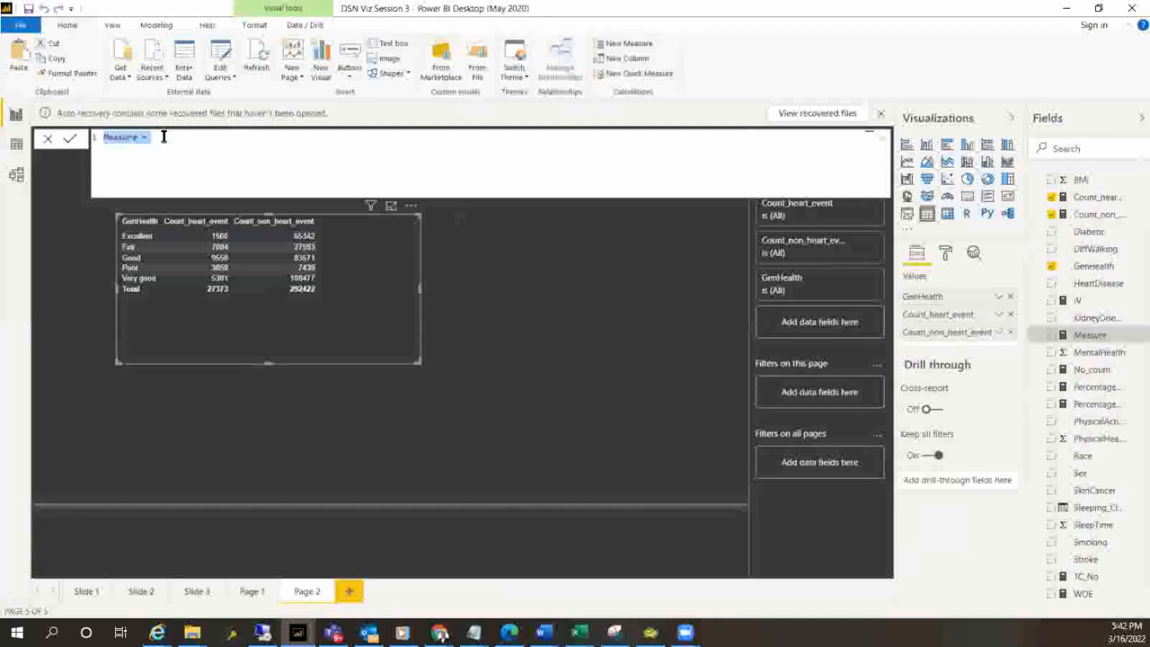
type("per")
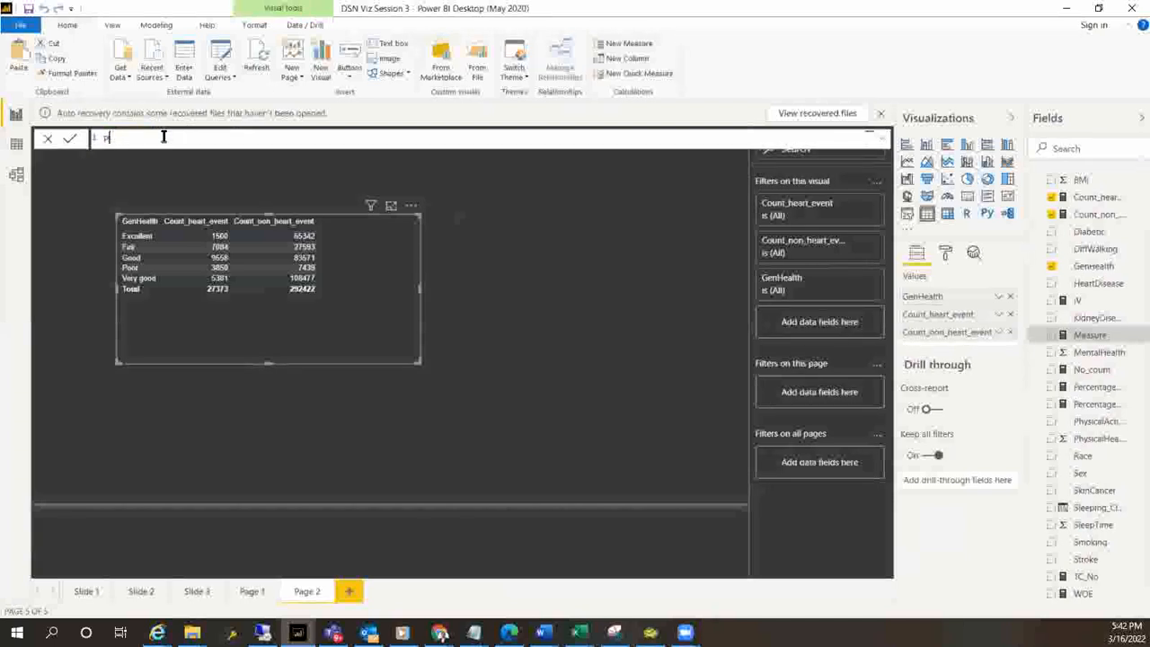
type("Perct_Ev")
type("ent")
type("_Even")
type("t =")
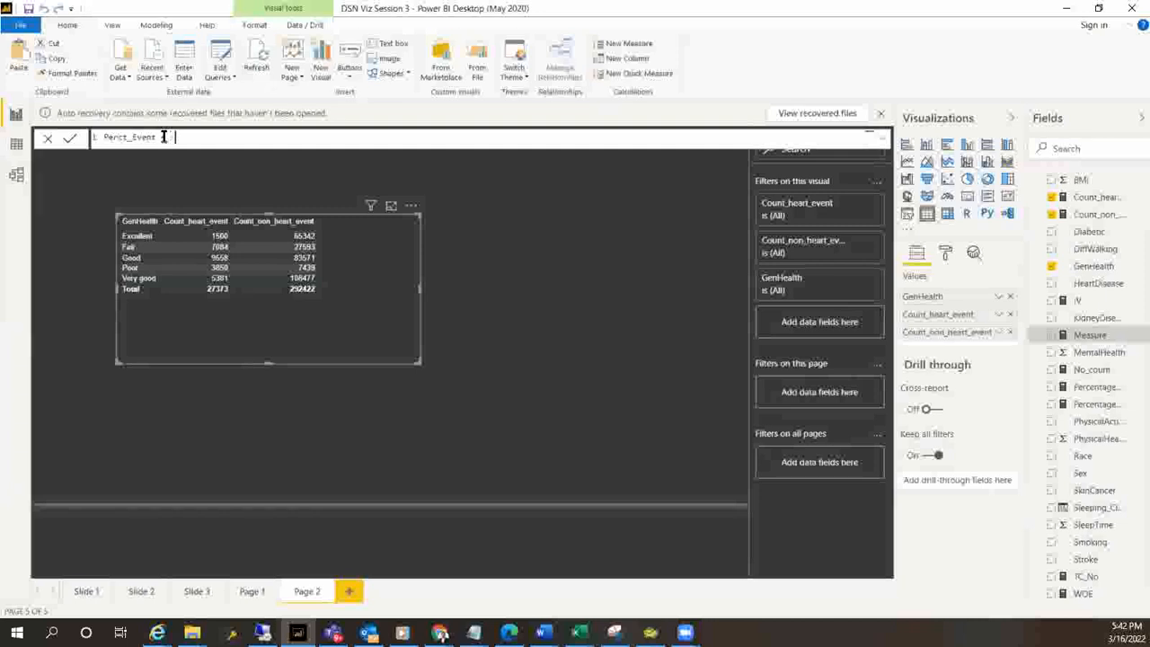
type("count(")
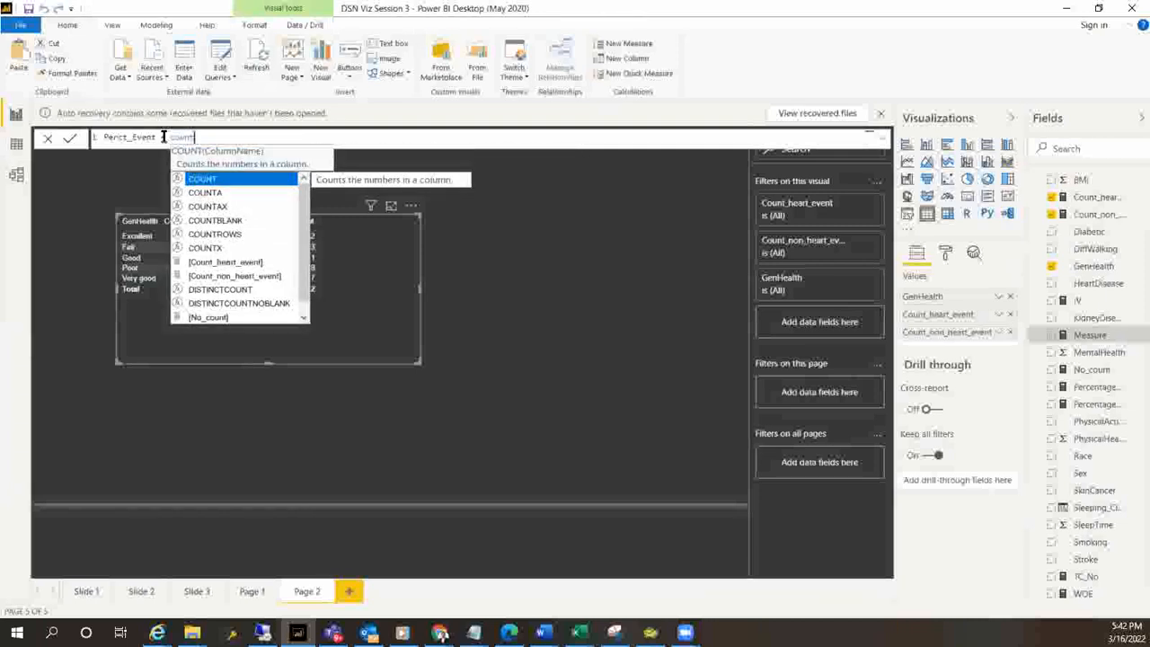
left_click(239, 264)
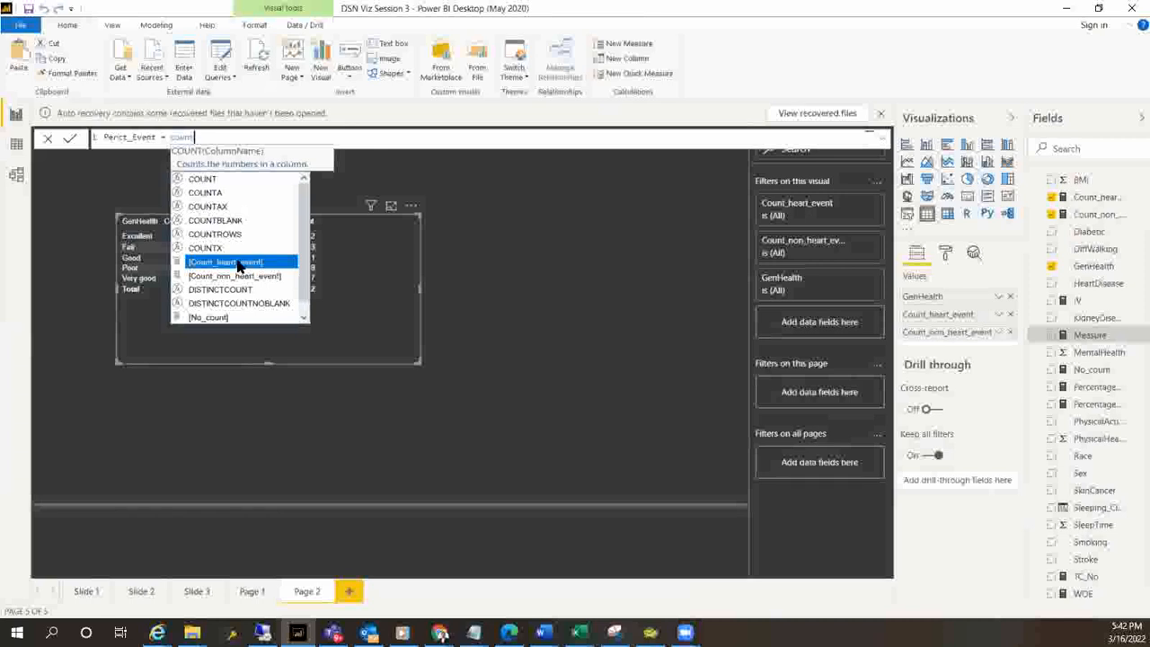
type("/27373")
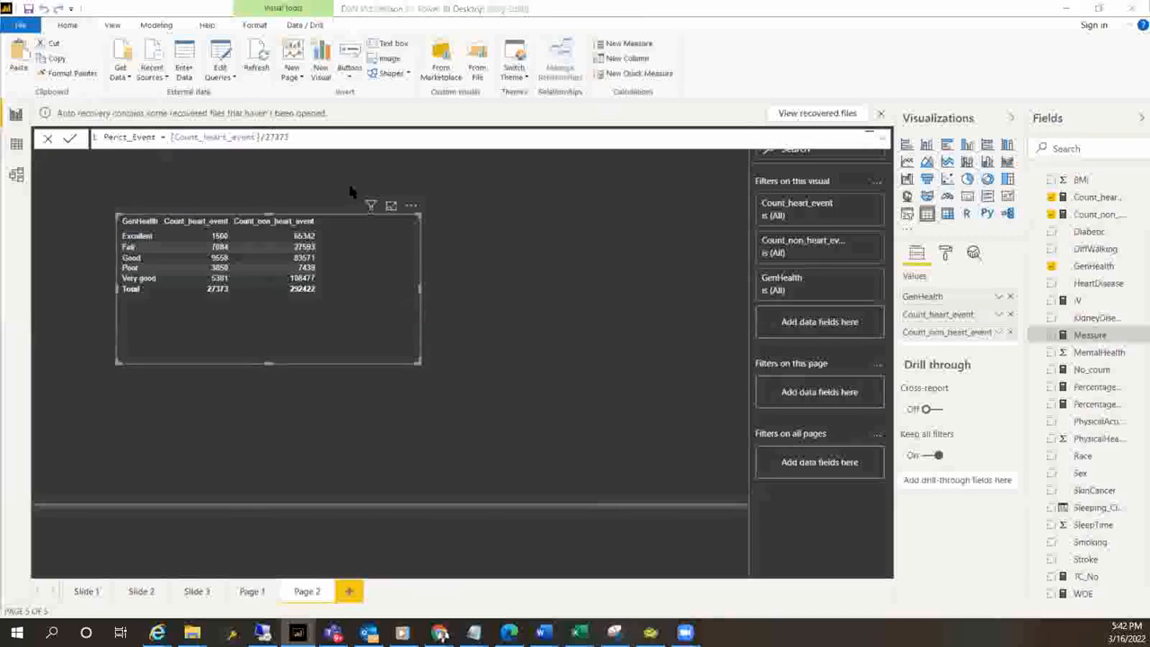
key("Return")
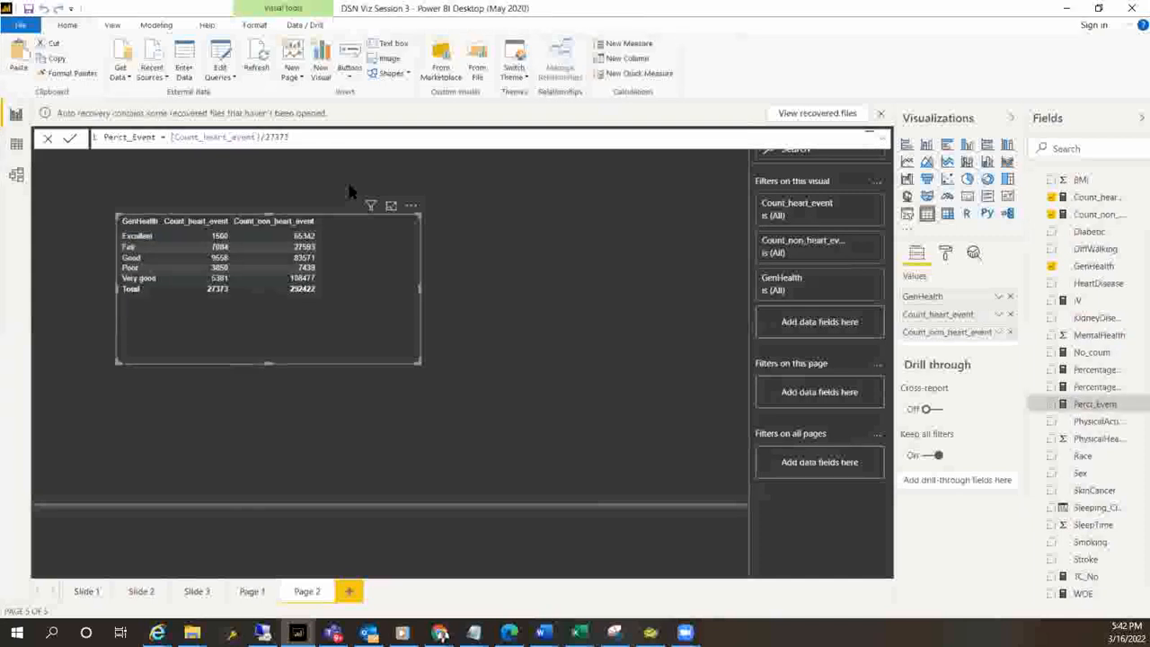
Create a measure Perct_non_event that divides [Count_non_heart_event] by 292422
left_click(616, 48)
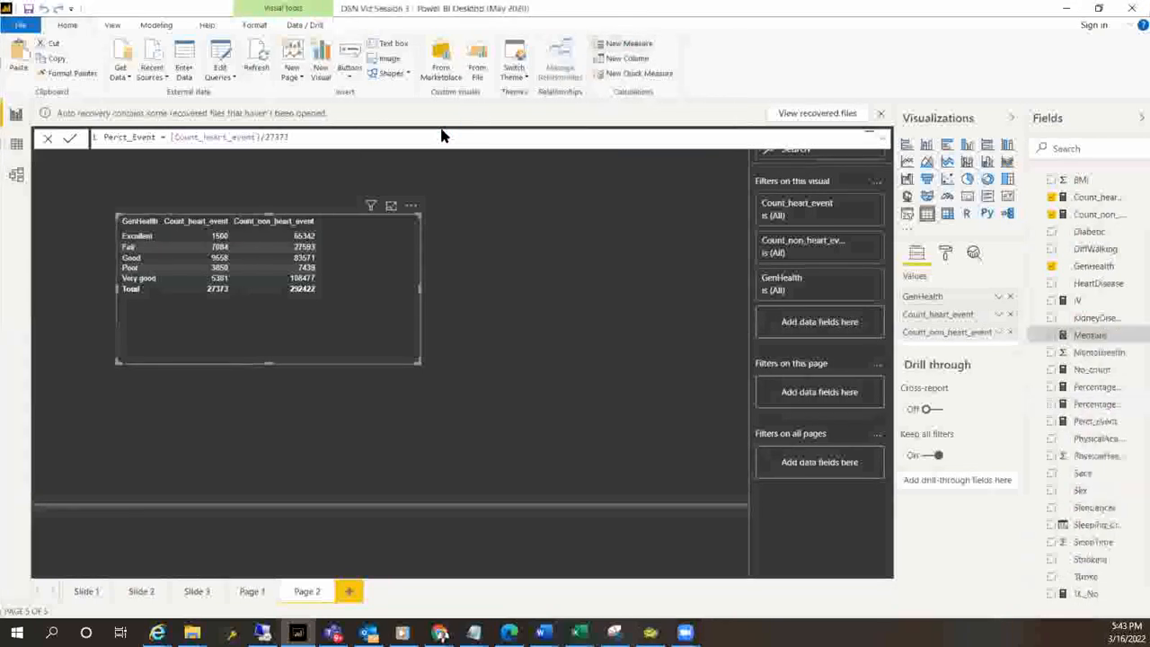
key("ctrl+a")
type("Perct")
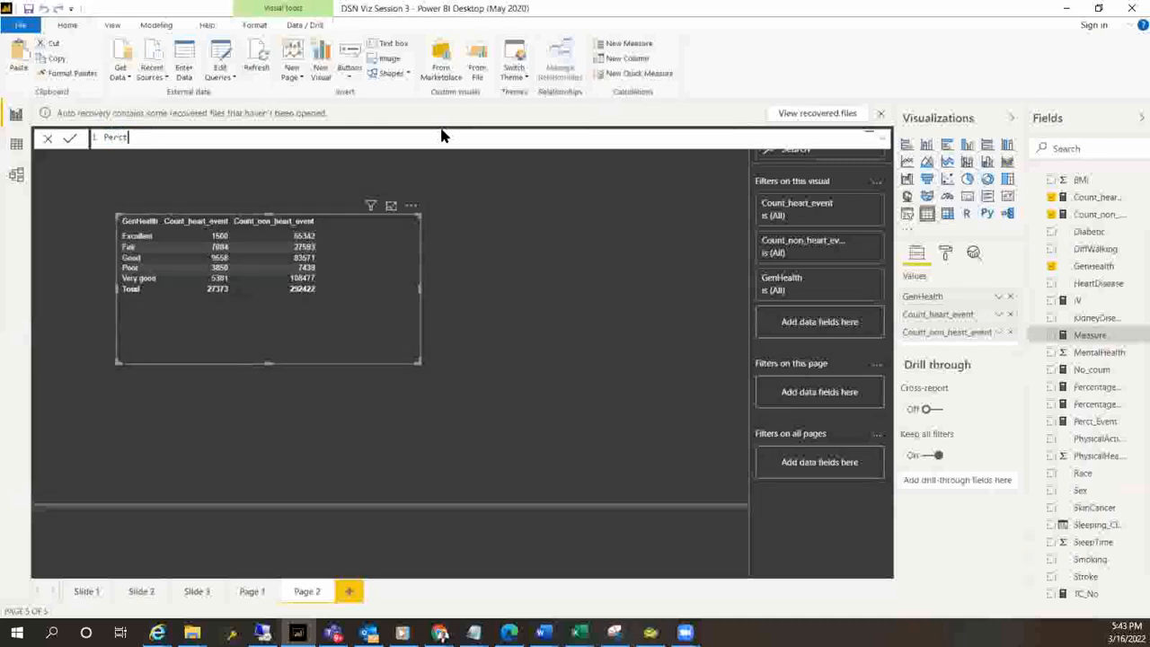
key("BackSpace")
key("BackSpace")
key("BackSpace")
type("rct_non_event = count")
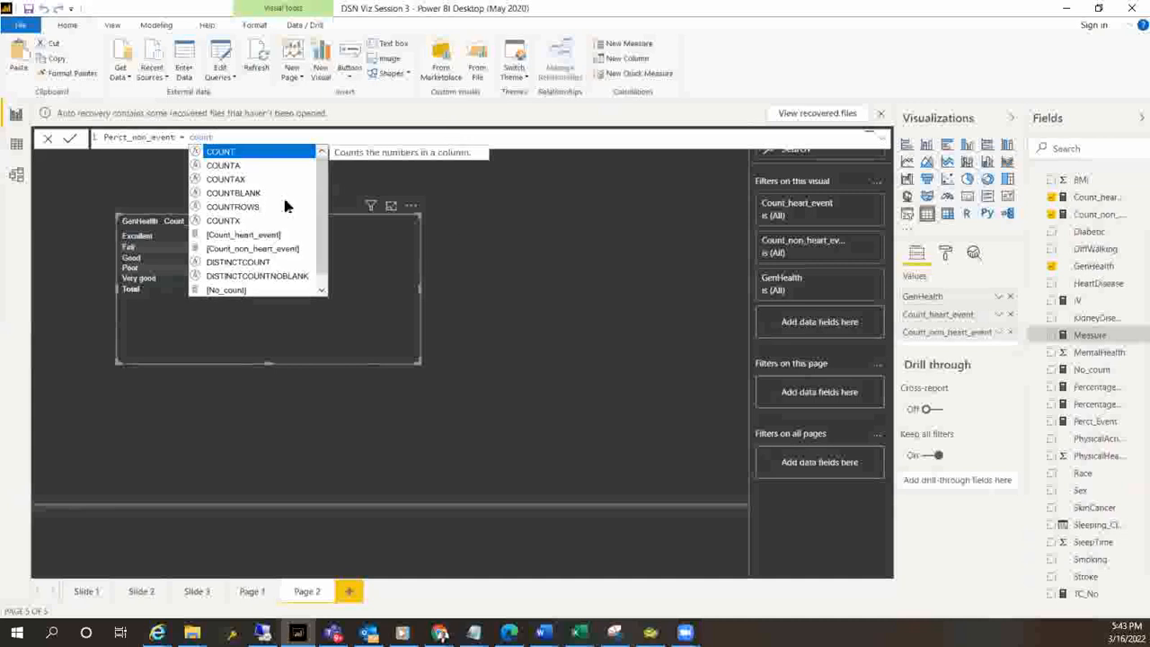
left_click(244, 250)
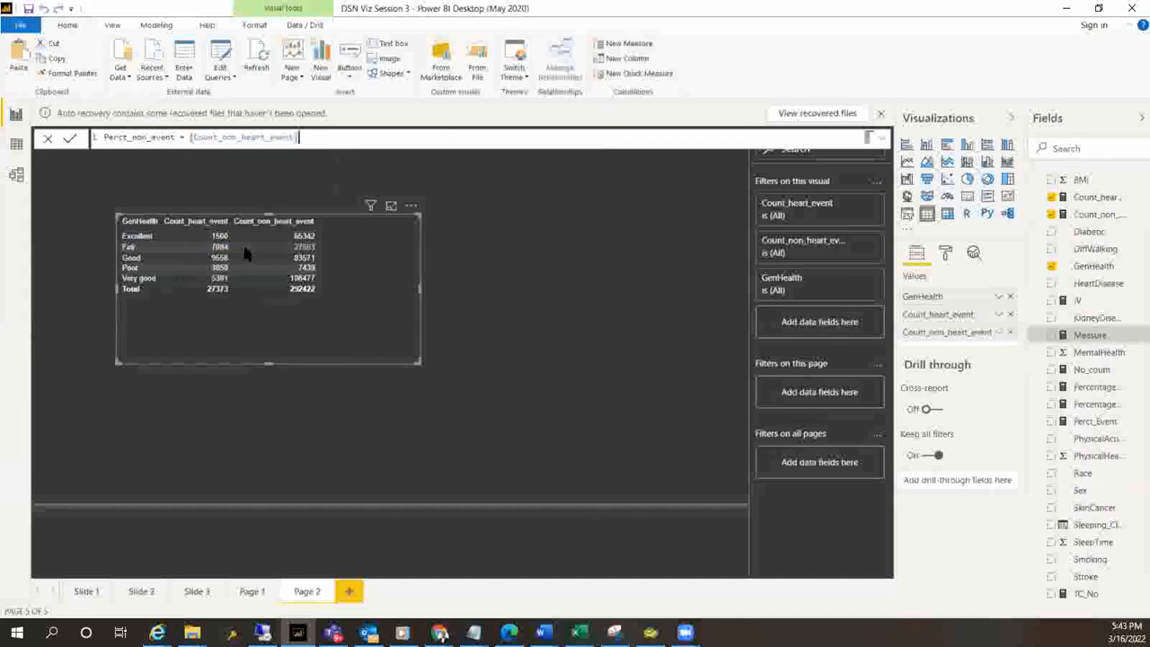
type("/292422")
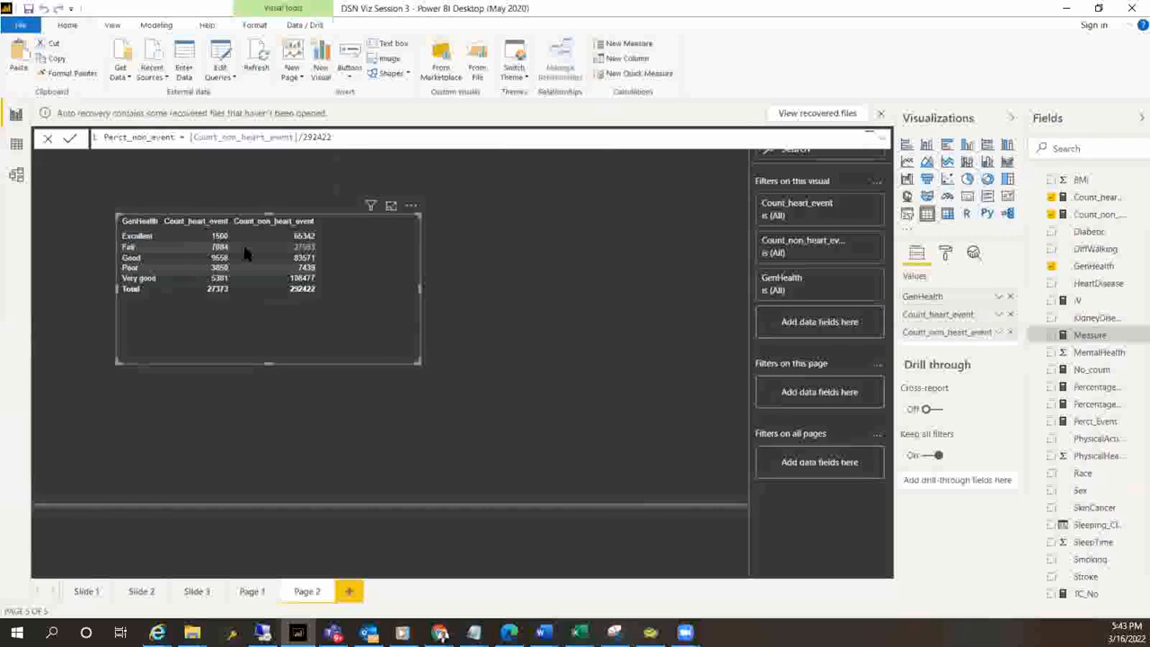
key("Return")
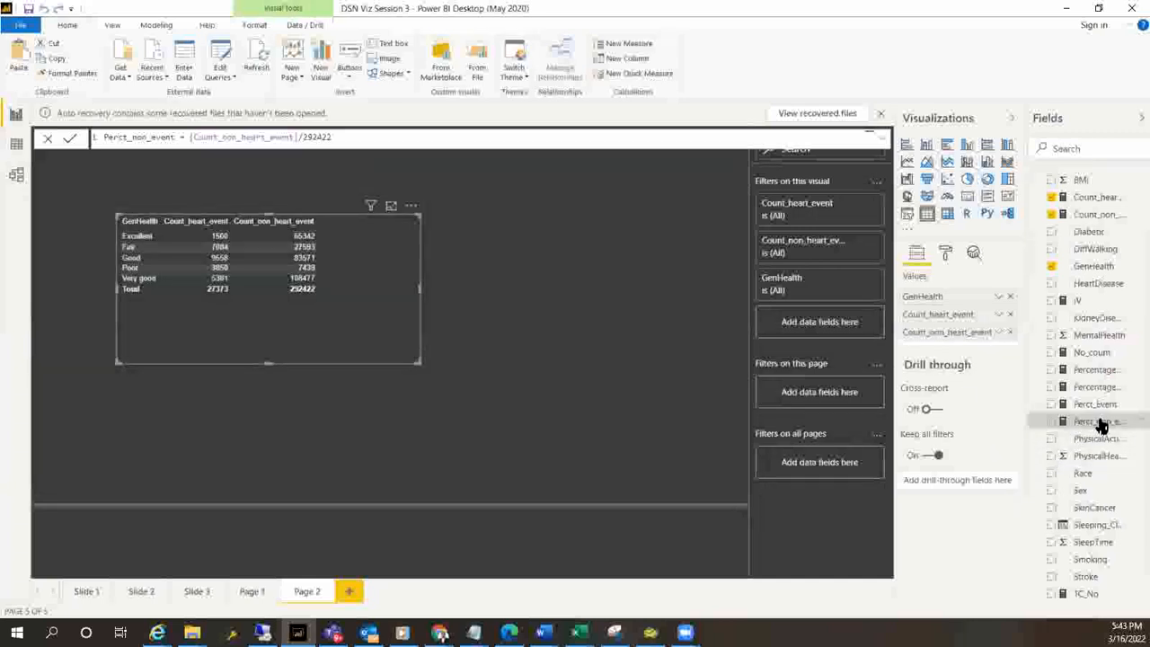
Add Perct_Event and Perct_non_event to the GenHealth table and widen it to fit the new columns
left_click_drag(1099, 406, 969, 342)
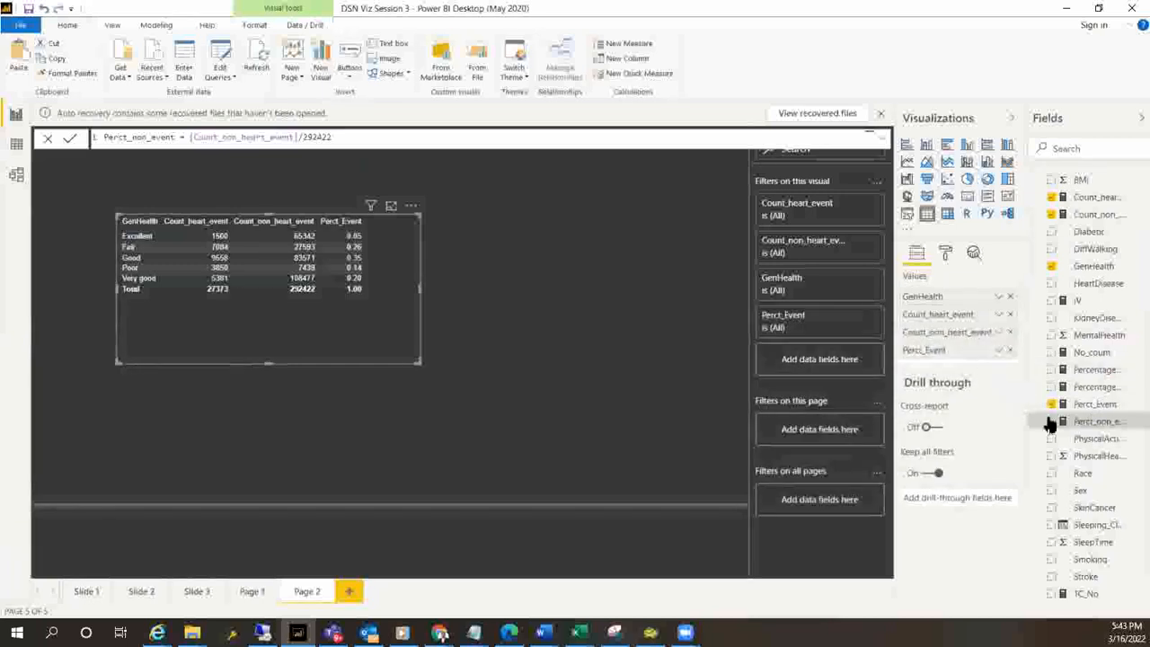
left_click_drag(1104, 423, 969, 367)
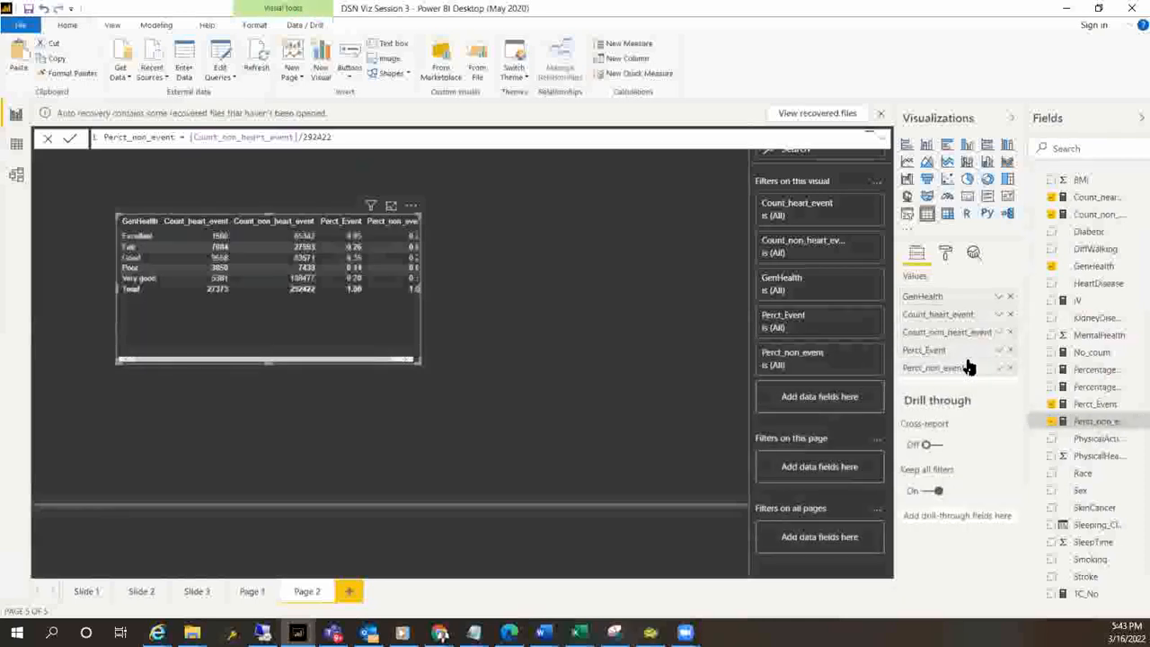
left_click_drag(420, 361, 509, 390)
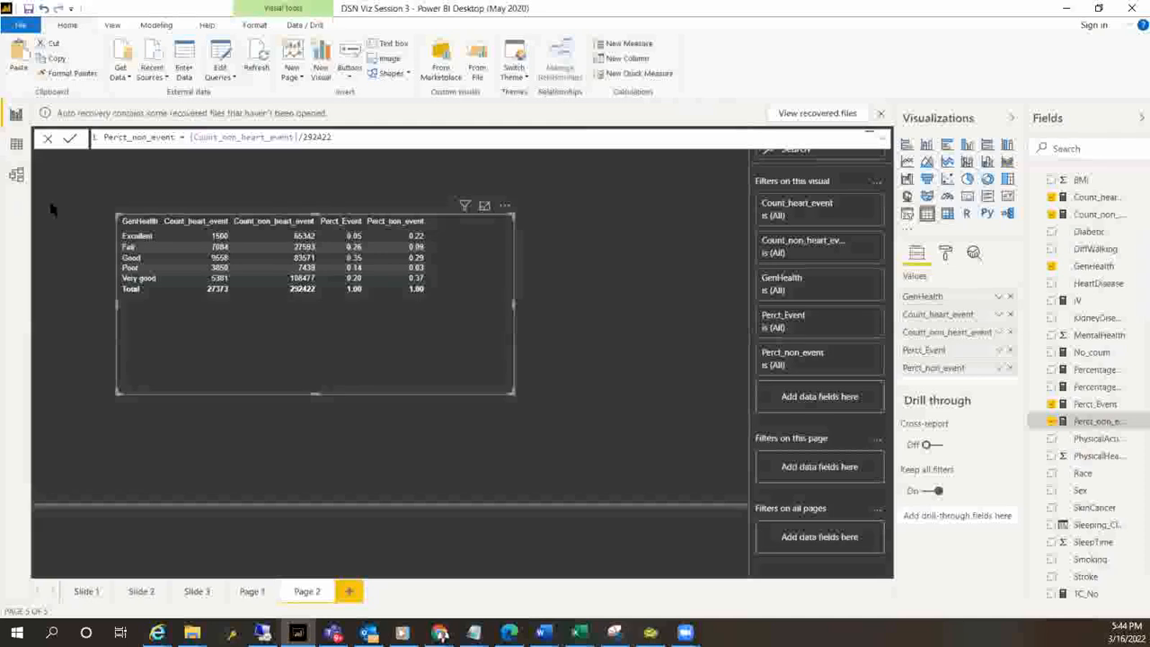
Create a measure WOE_2 that takes the natural logarithm (LN) of [Percentage_event] divided by [Percentage_non_event]
left_click(627, 44)
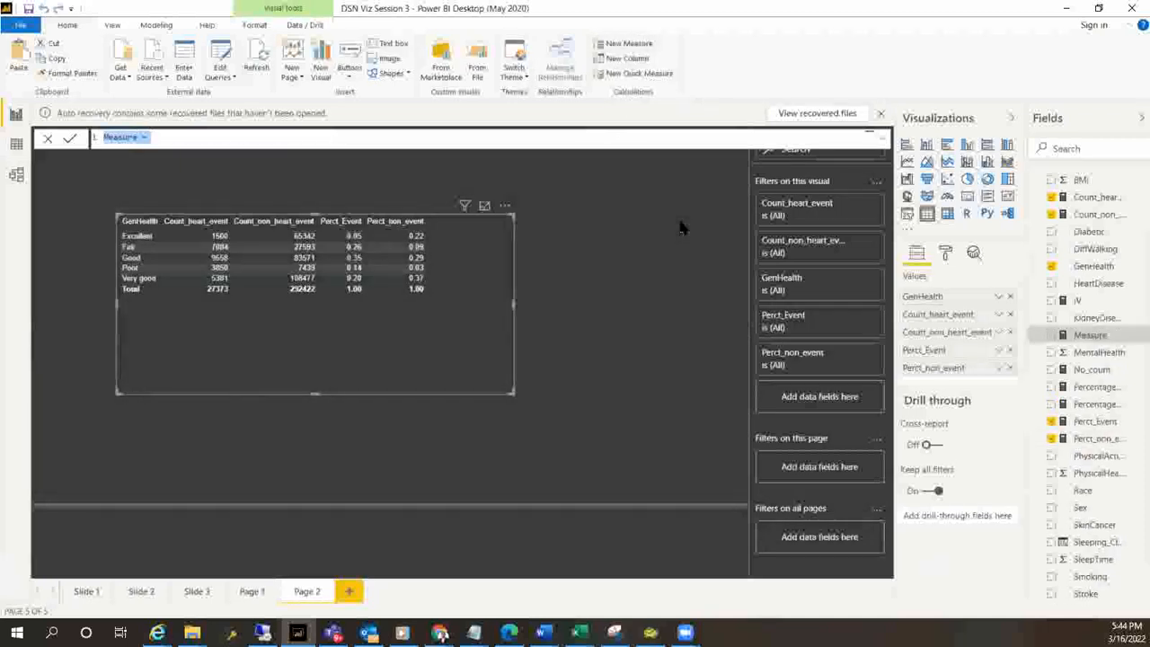
type("WOE_")
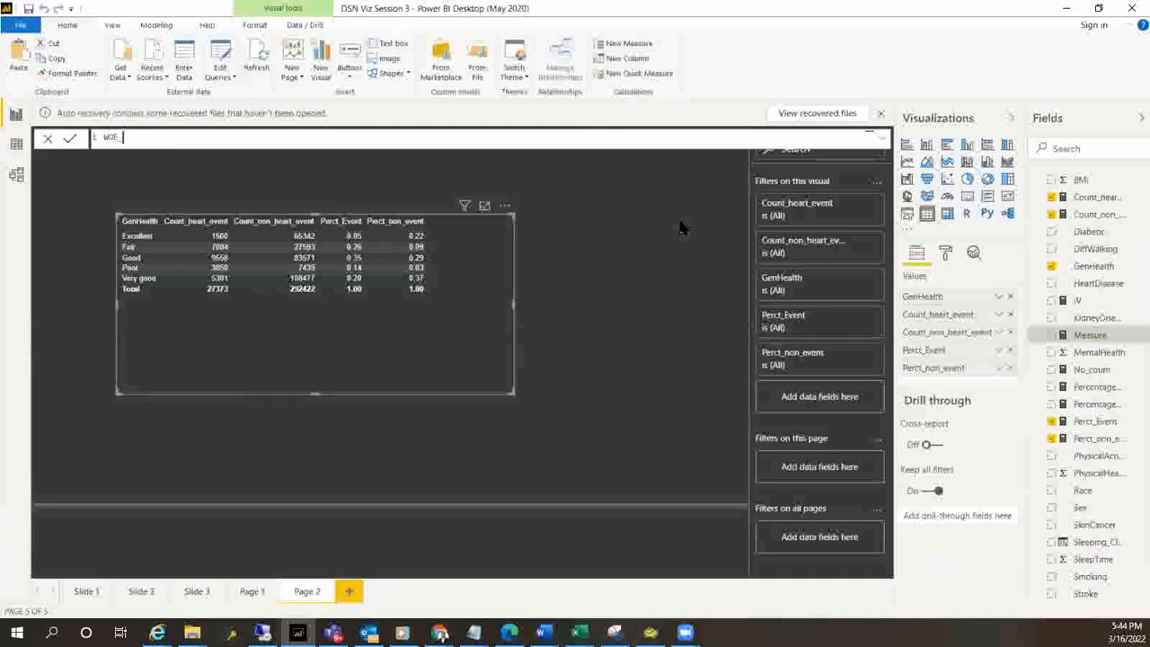
type(" 2 = ln")
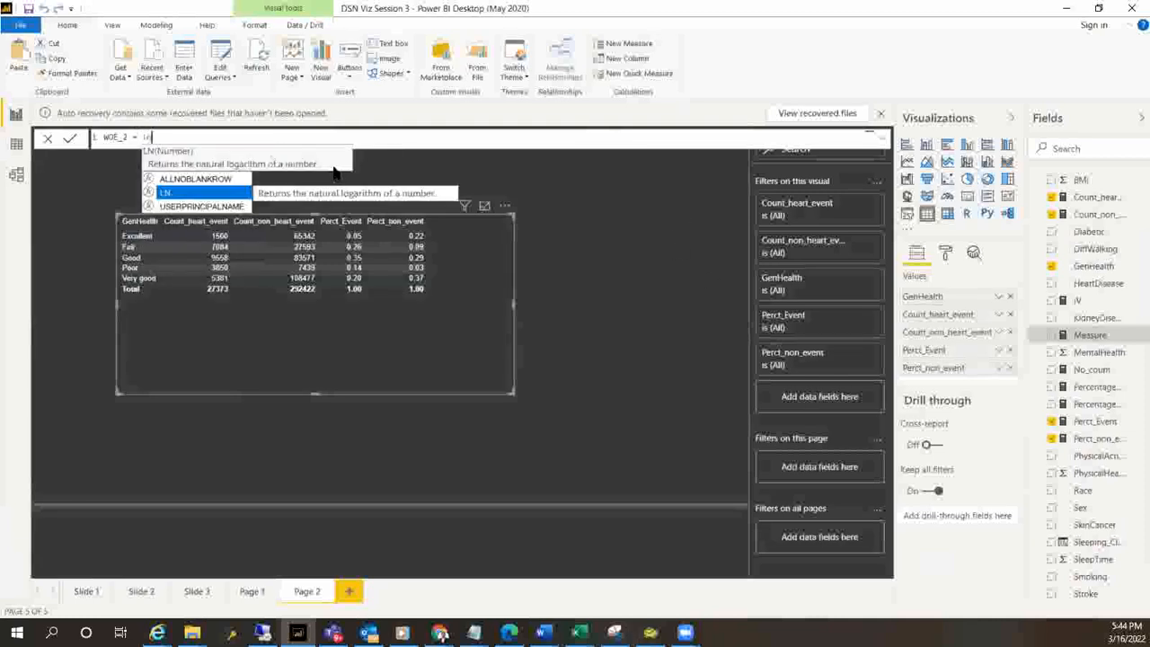
left_click(173, 191)
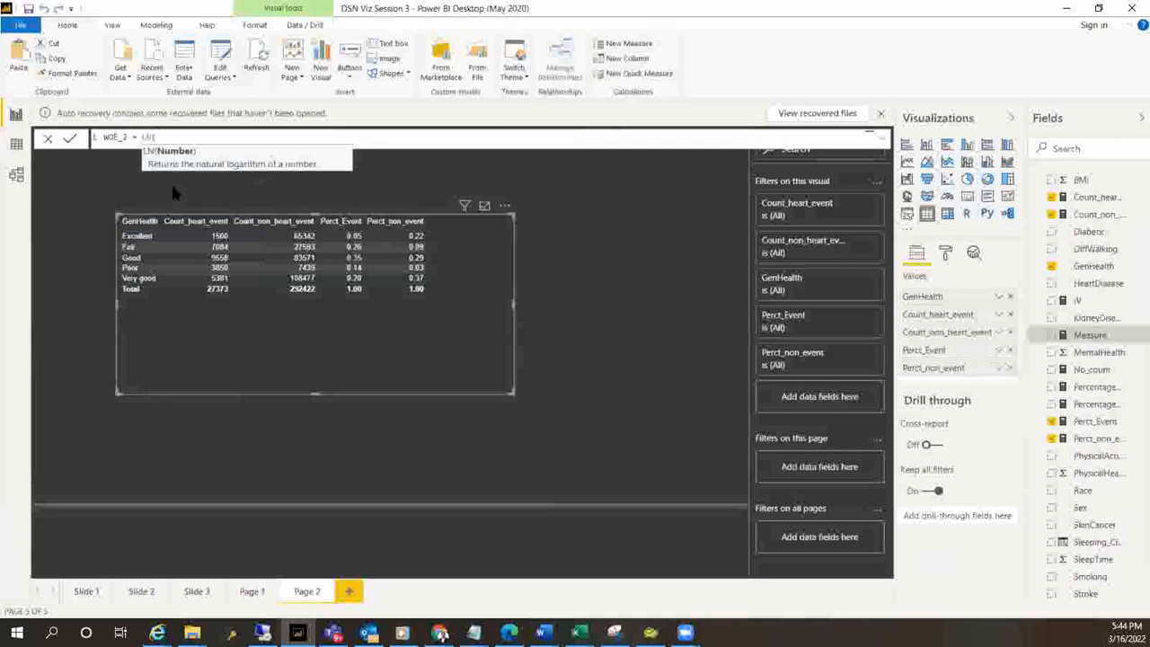
type("per")
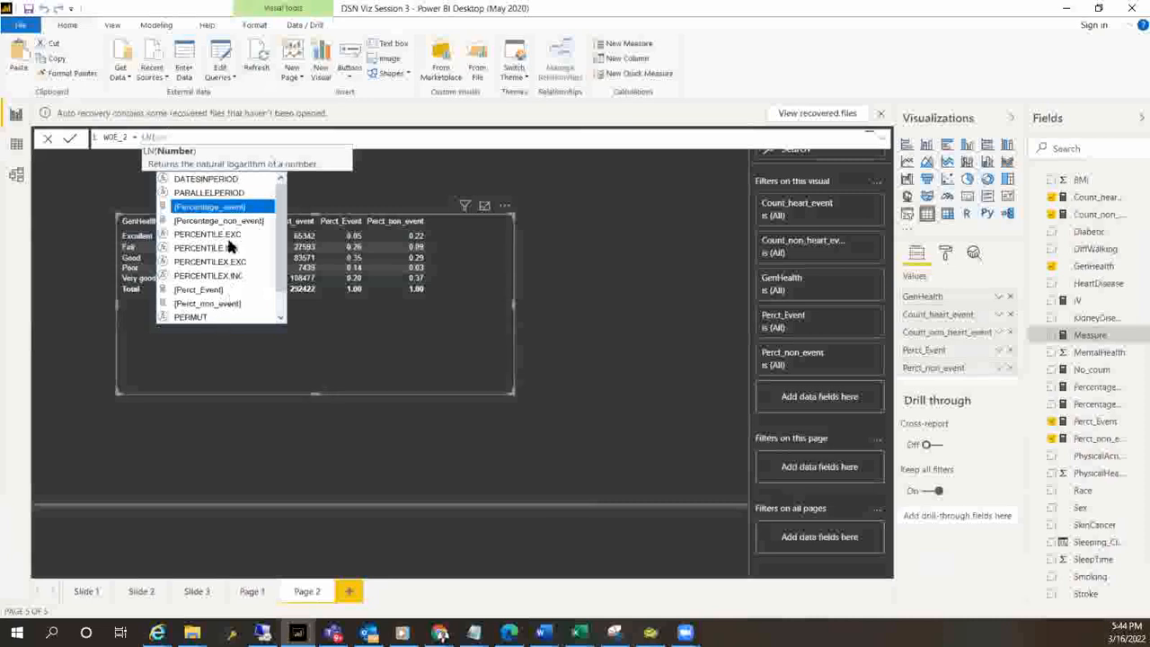
left_click(216, 208)
type(")")
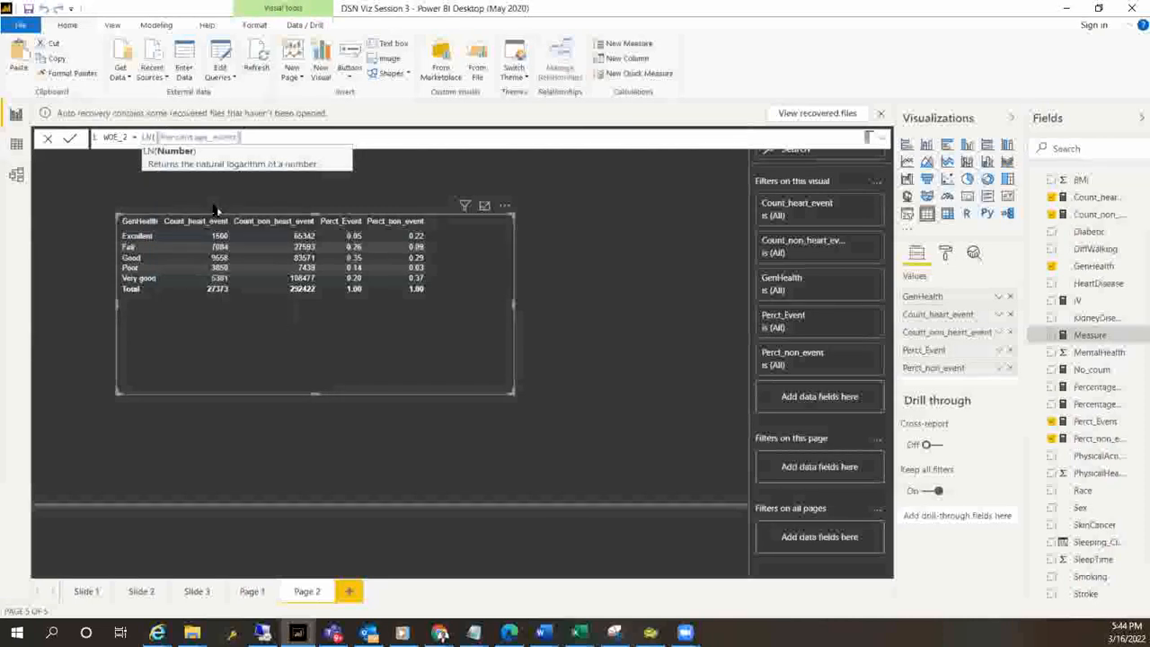
type("per")
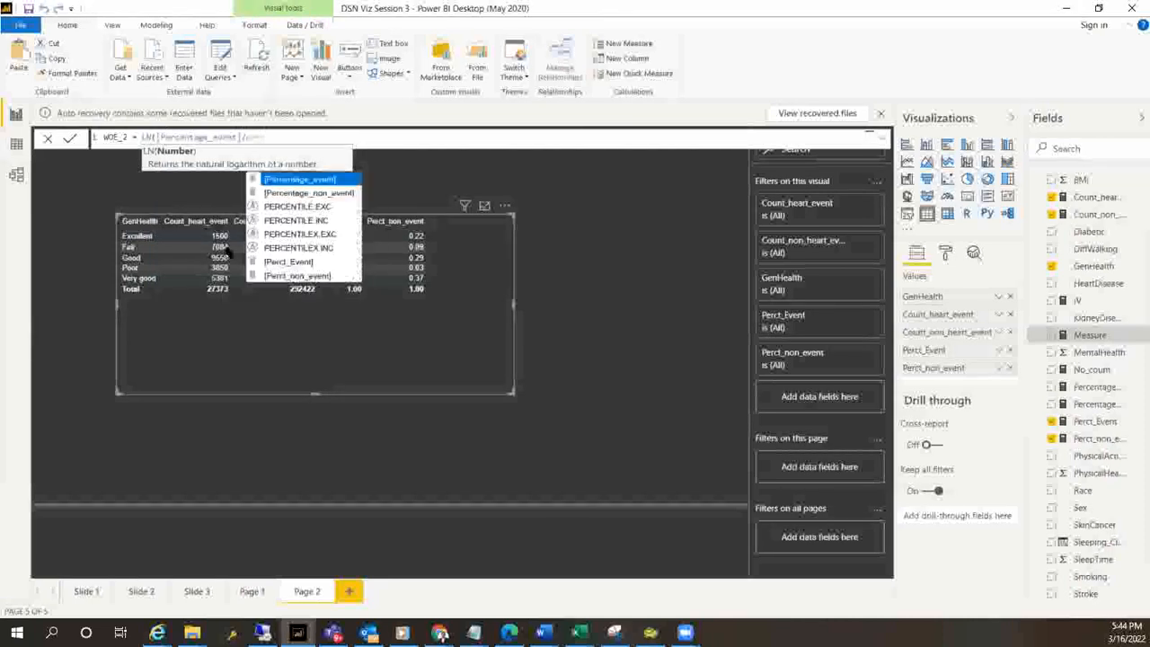
left_click(314, 193)
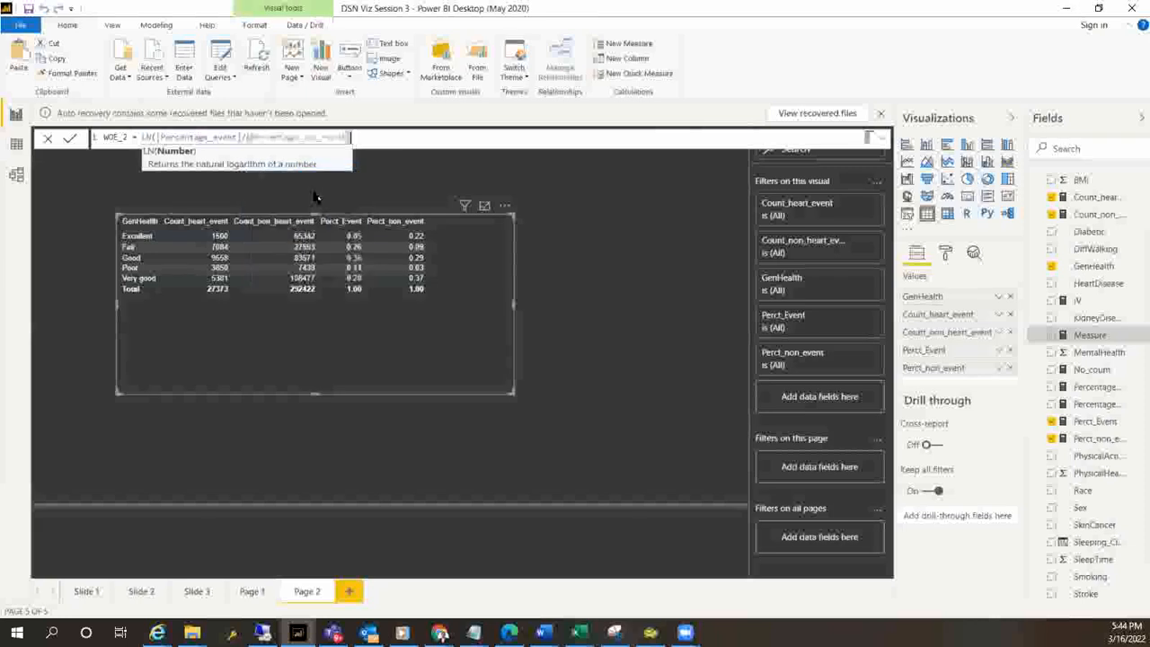
type(")")
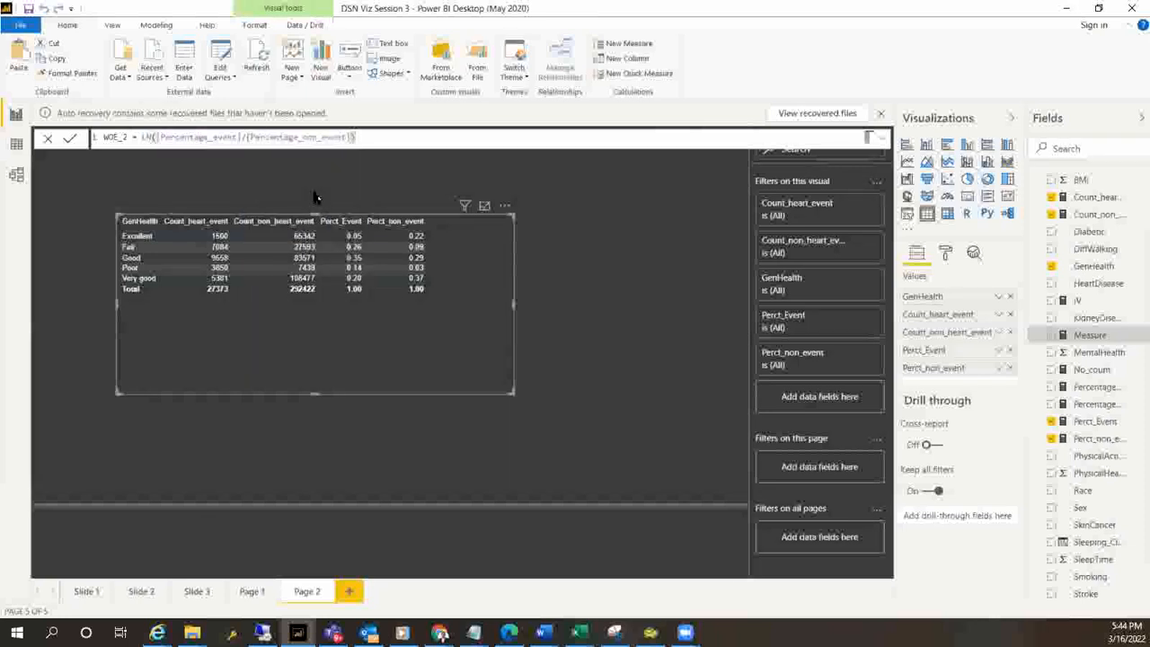
key("Return")
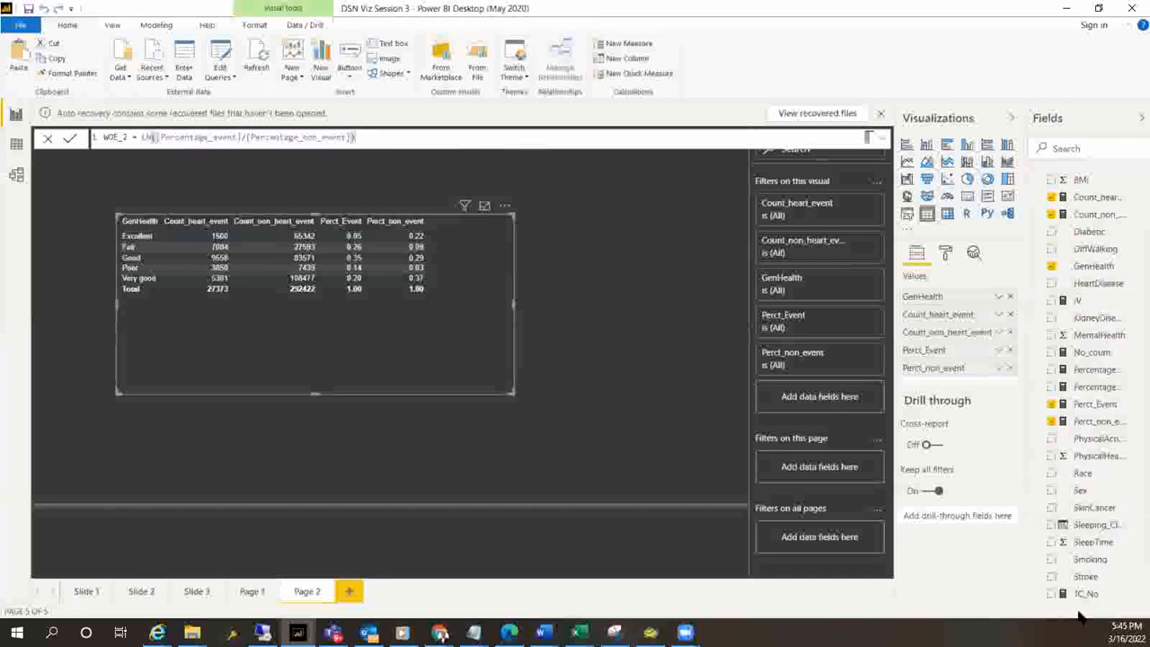
Add WOE_2 to the GenHealth table, shrink the table to fit its rows and move it up the page
scroll(1095, 313, "down", 1)
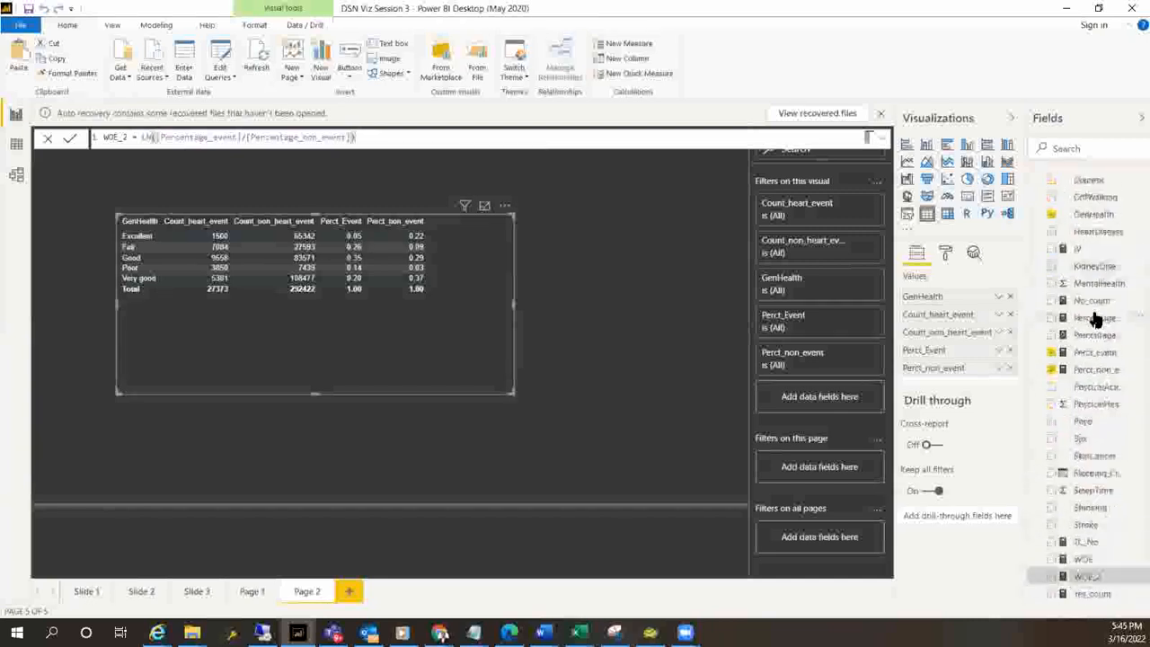
left_click_drag(1090, 576, 960, 376)
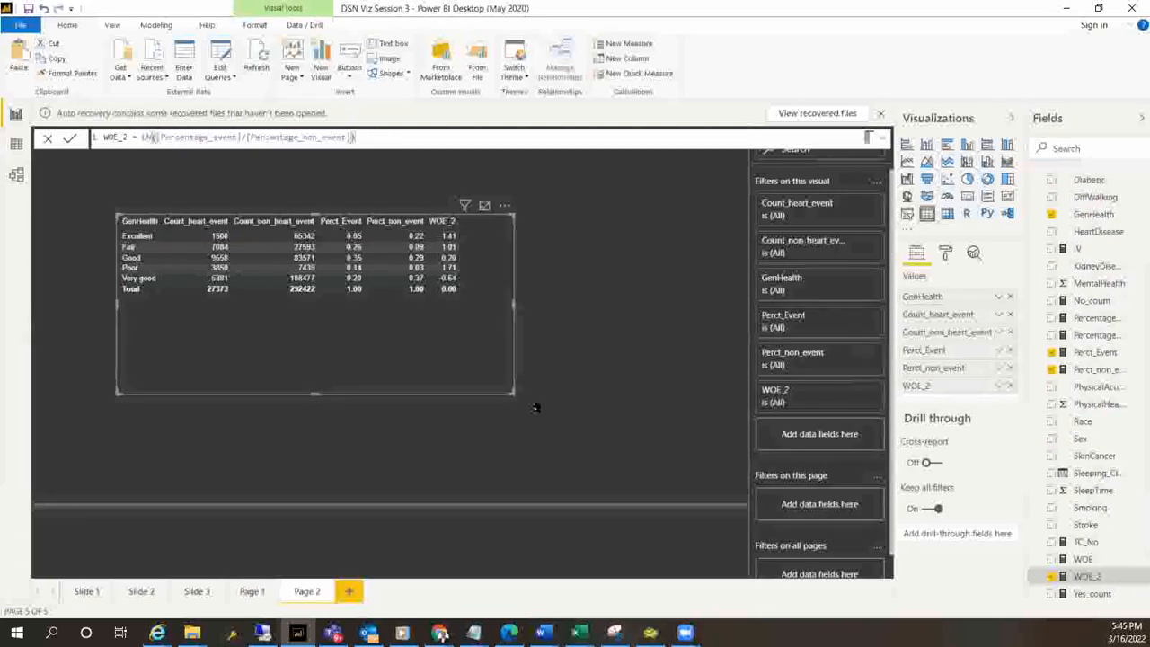
left_click_drag(514, 391, 500, 310)
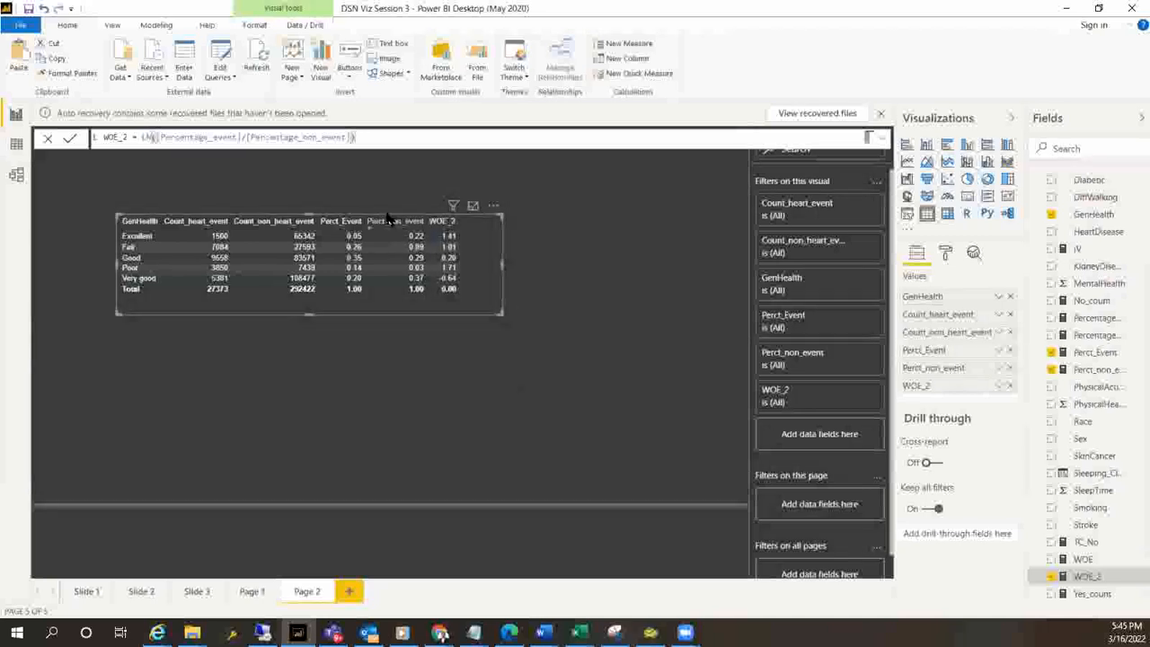
left_click_drag(388, 221, 388, 178)
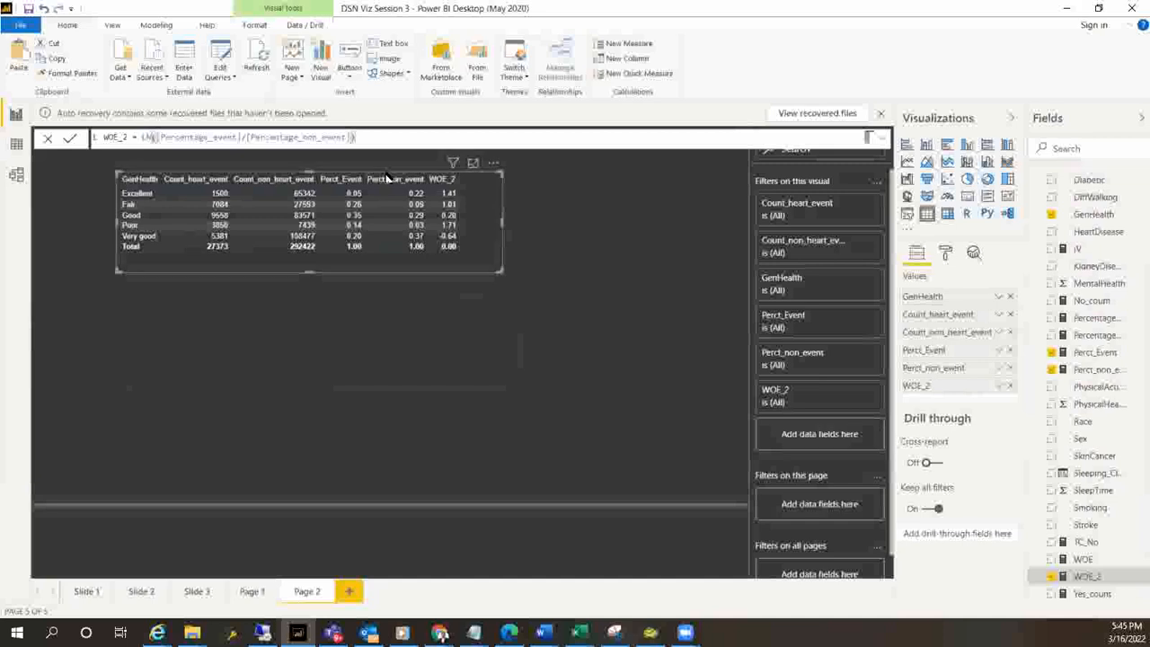
Add a stacked column chart below the table with PhysicalActivity as the axis and WOE_2 as the values
left_click(354, 376)
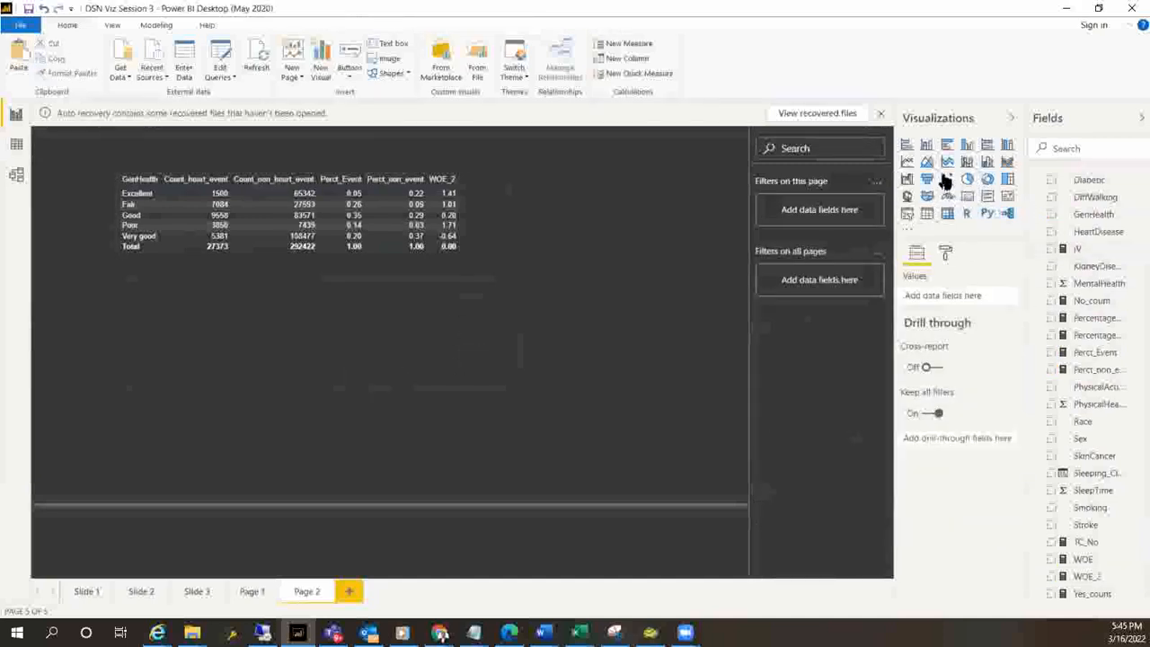
left_click(927, 145)
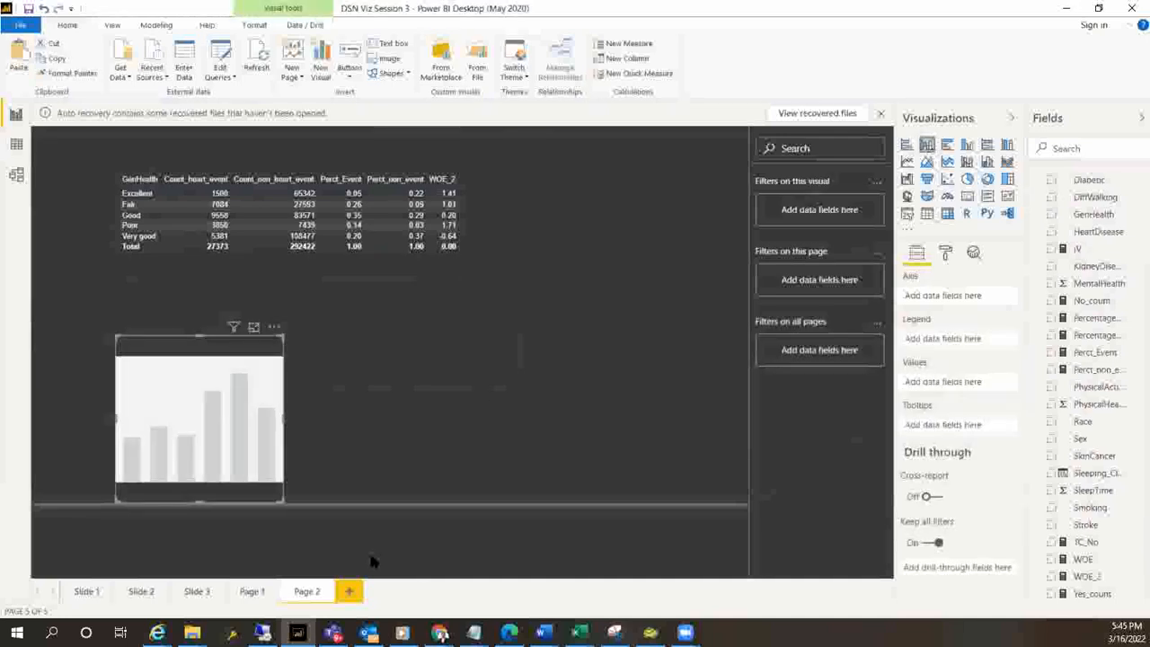
left_click_drag(198, 336, 206, 303)
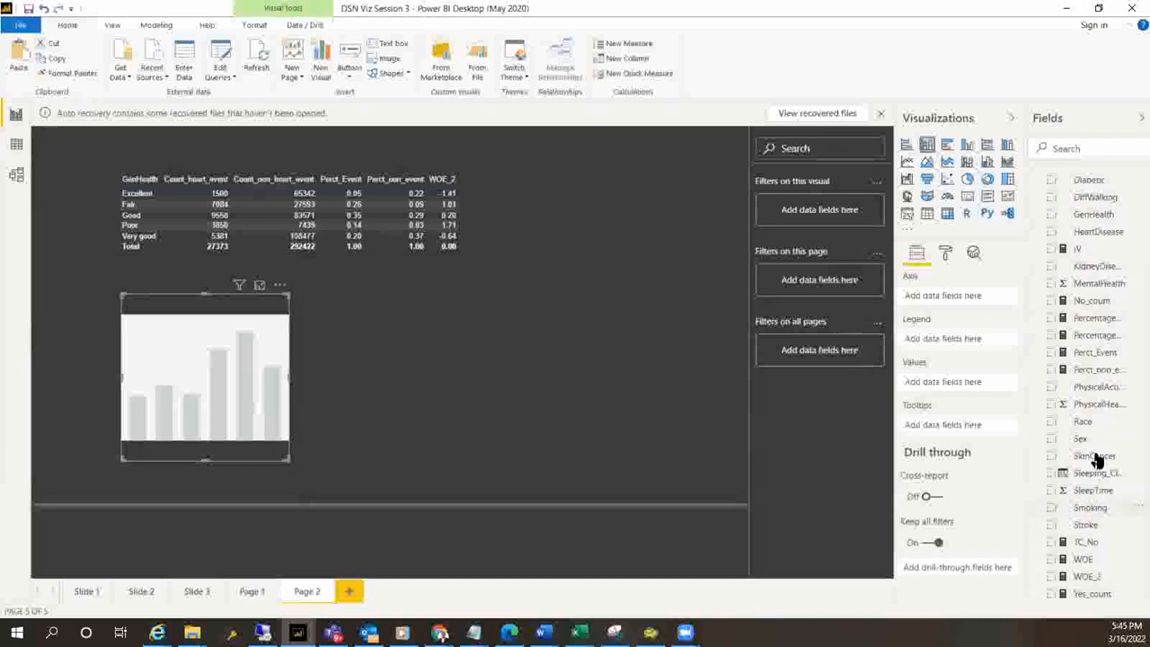
left_click_drag(1092, 393, 964, 302)
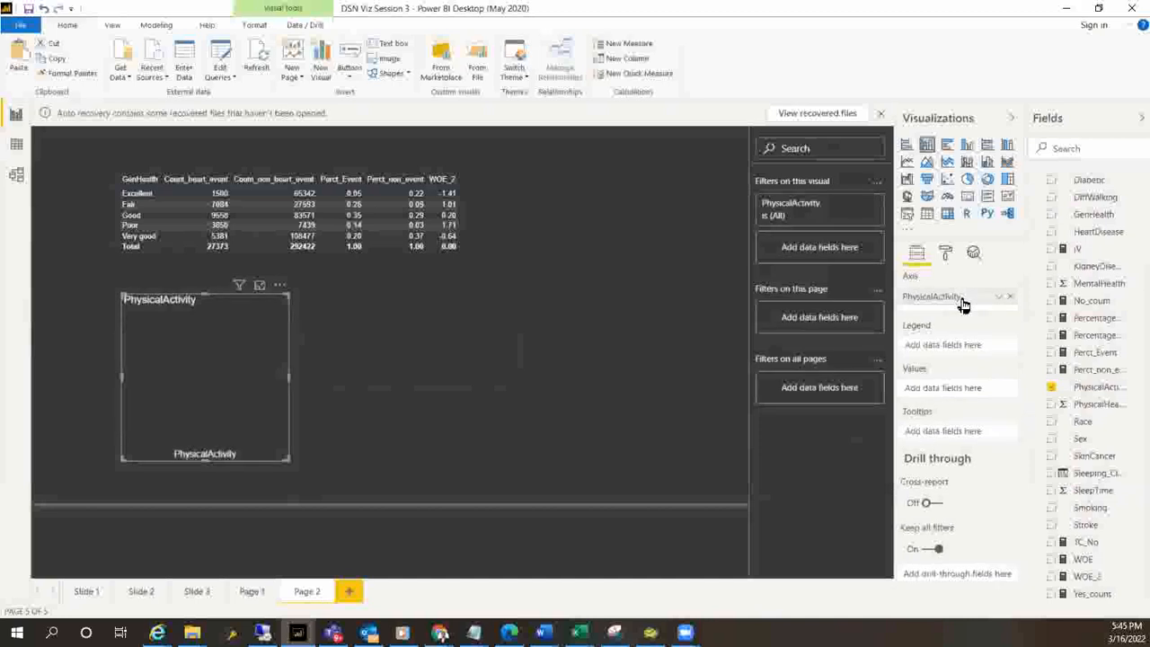
left_click_drag(1083, 578, 960, 391)
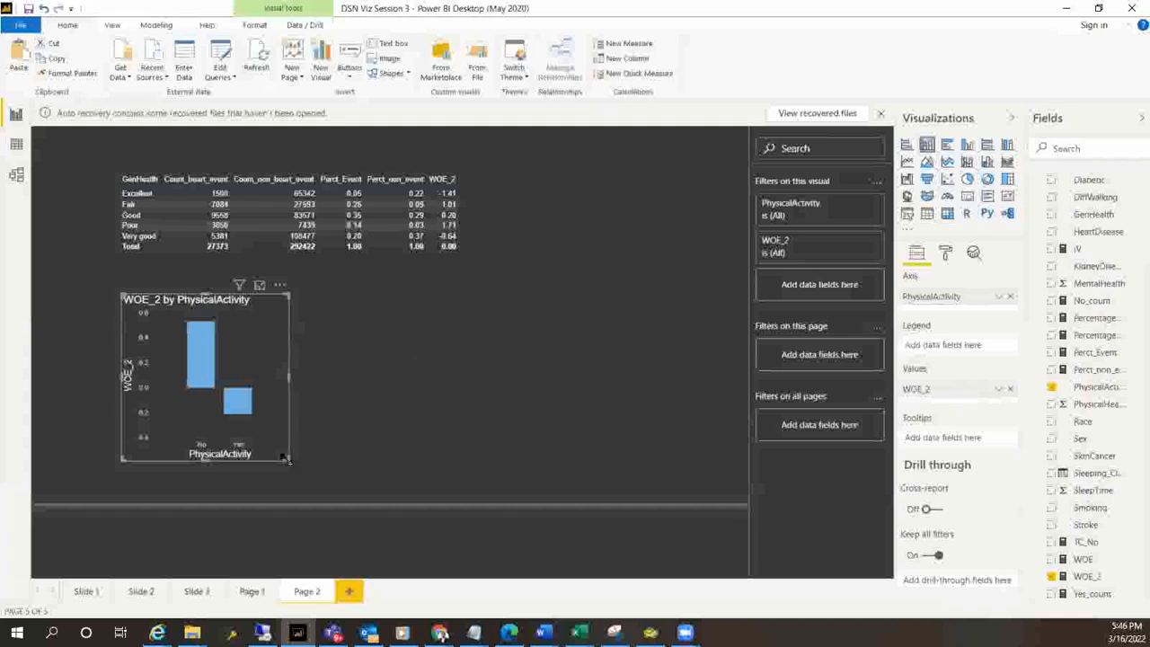
Enlarge the WOE_2 by PhysicalActivity chart just below the GenHealth table and narrow the table to about the chart's width
left_click_drag(289, 460, 551, 506)
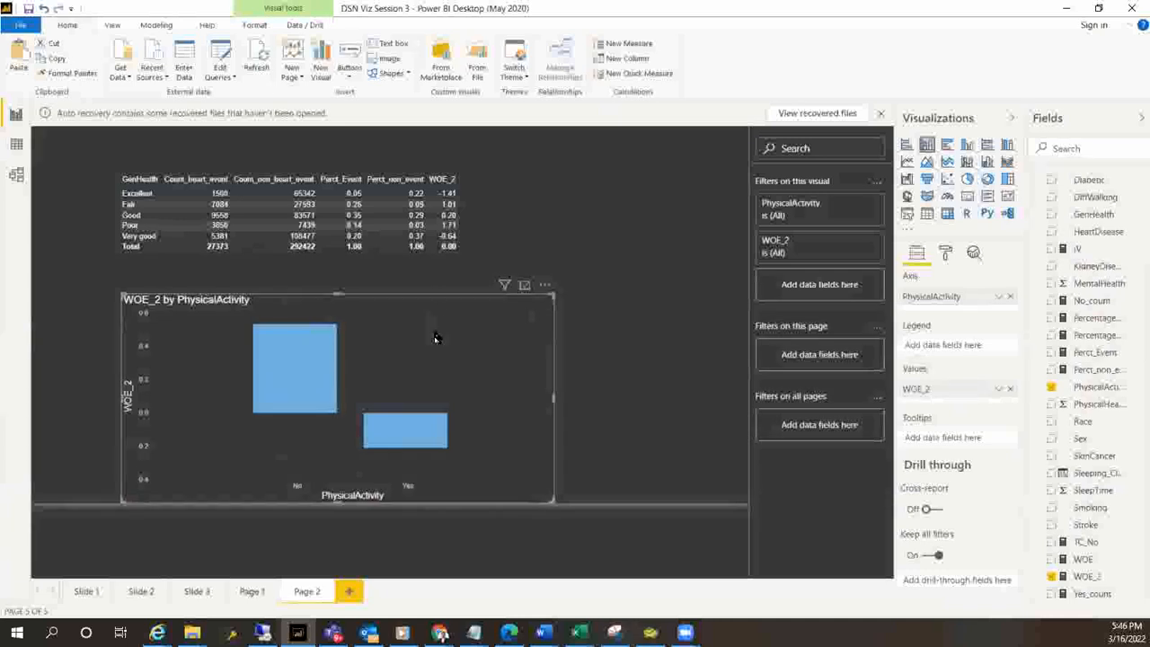
left_click_drag(436, 336, 432, 316)
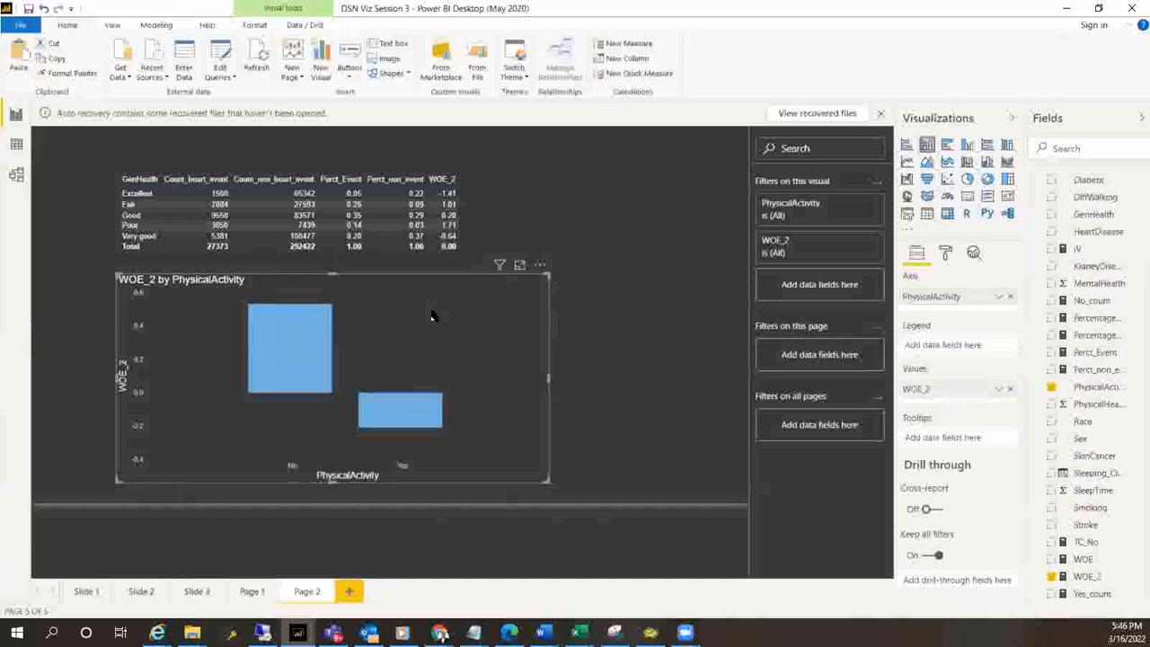
left_click_drag(548, 482, 423, 482)
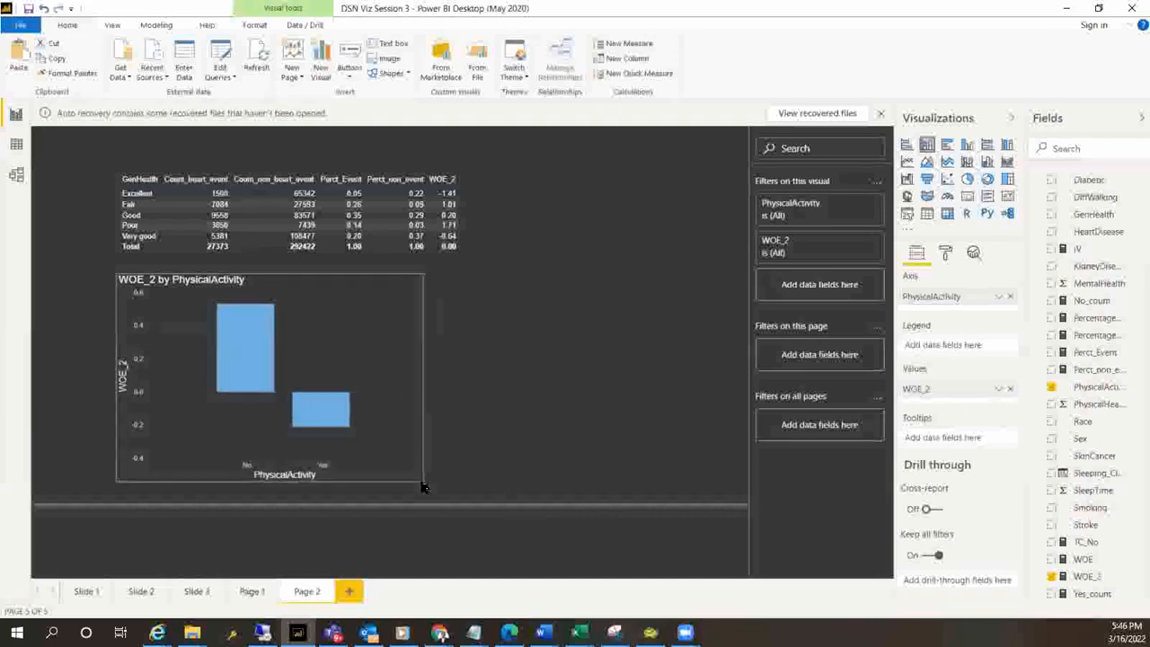
left_click(493, 454)
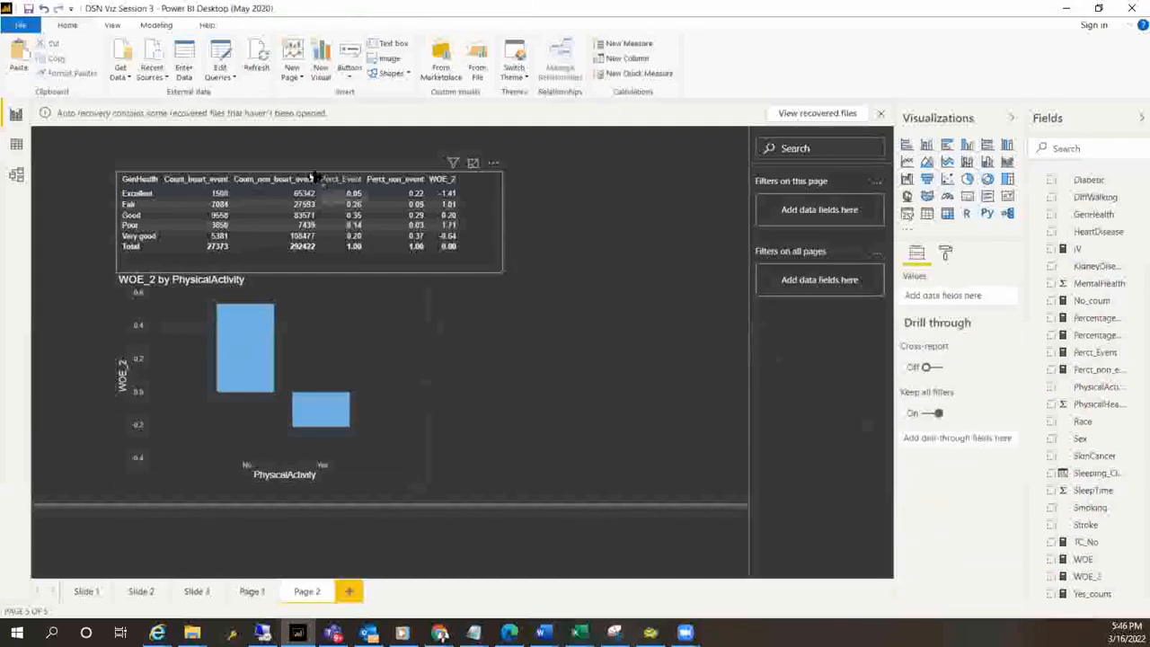
left_click(500, 271)
left_click_drag(500, 272, 414, 258)
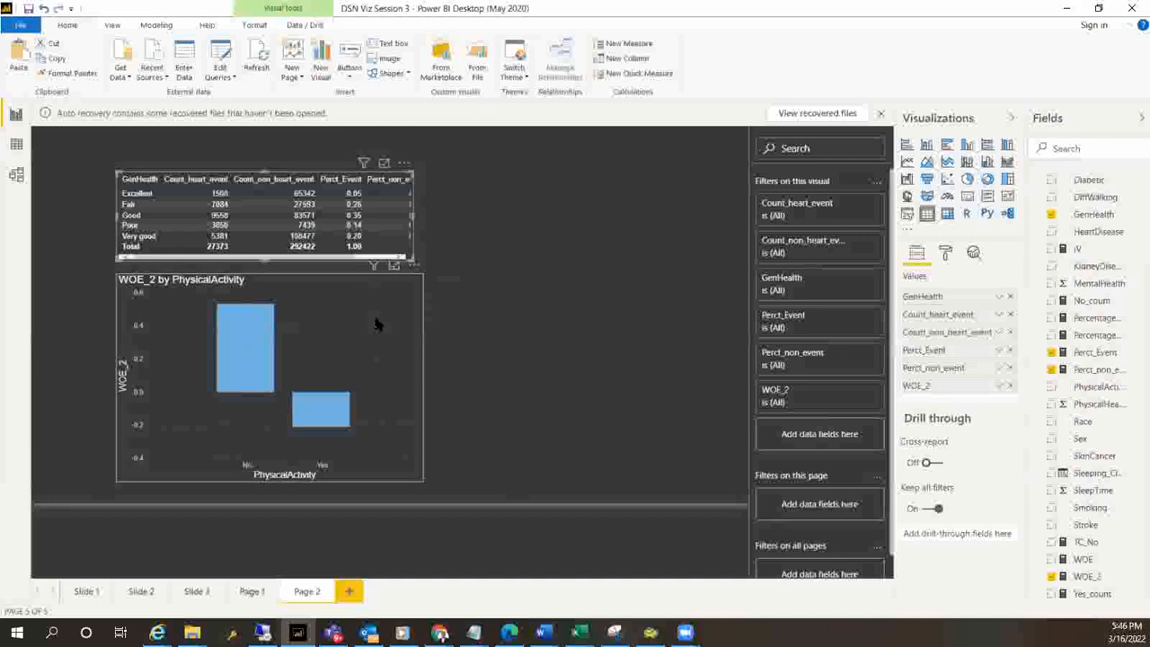
Add a second stacked column chart beside the WOE_2 chart, showing the count of HeartDisease by PhysicalActivity
left_click(375, 323)
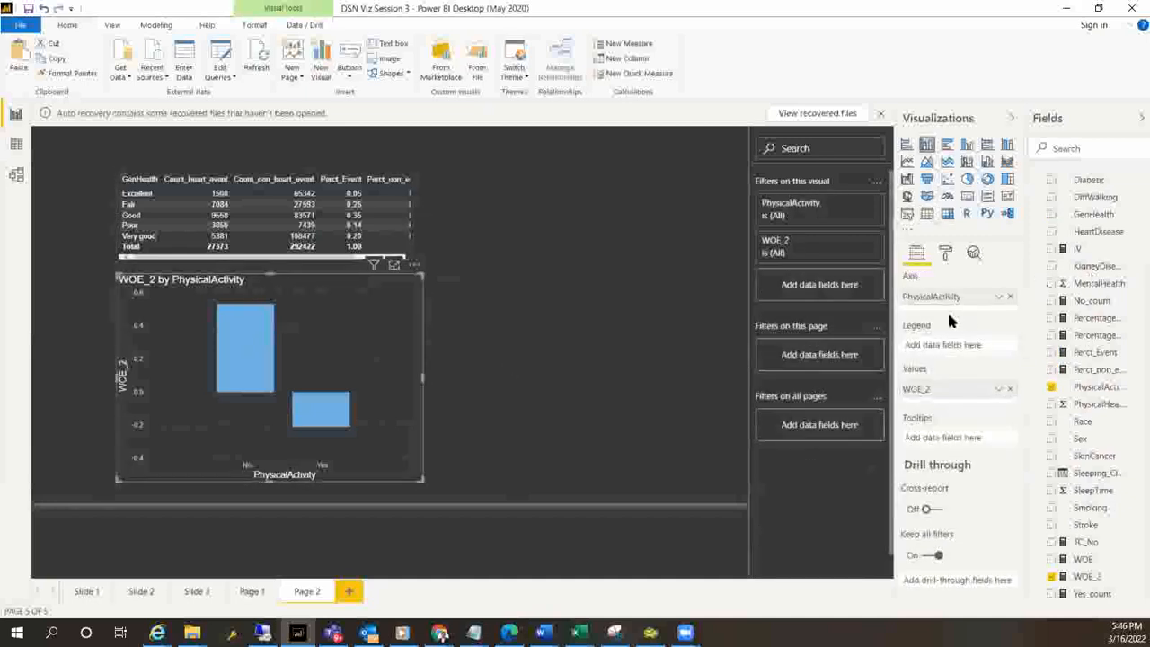
left_click(927, 146)
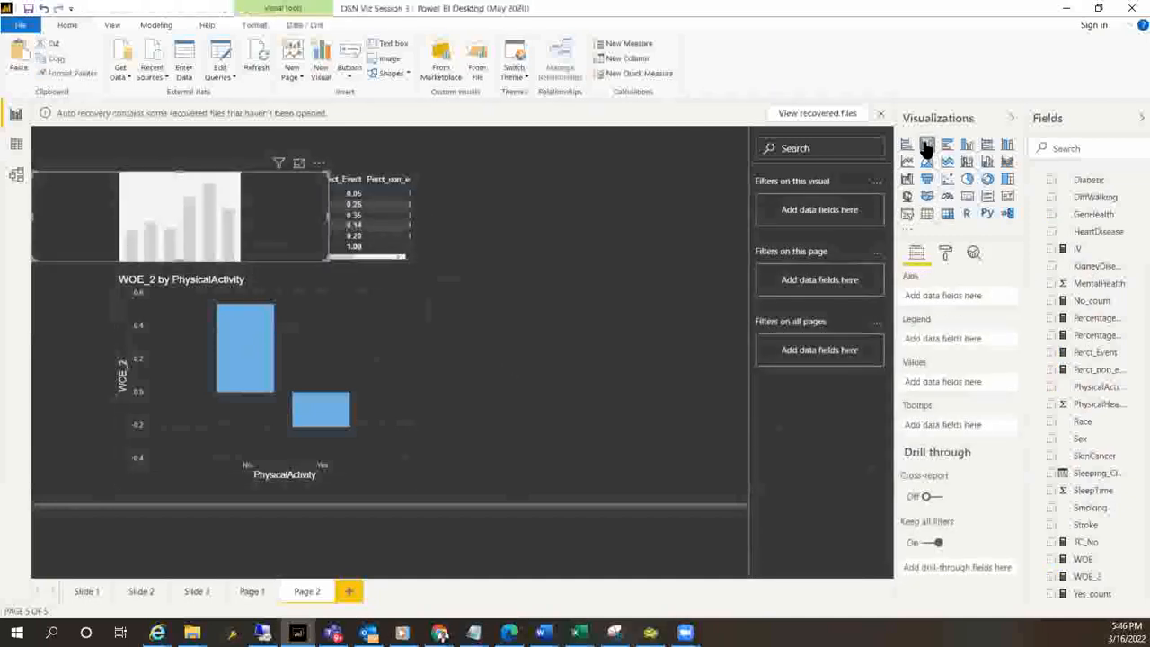
left_click_drag(266, 194, 629, 366)
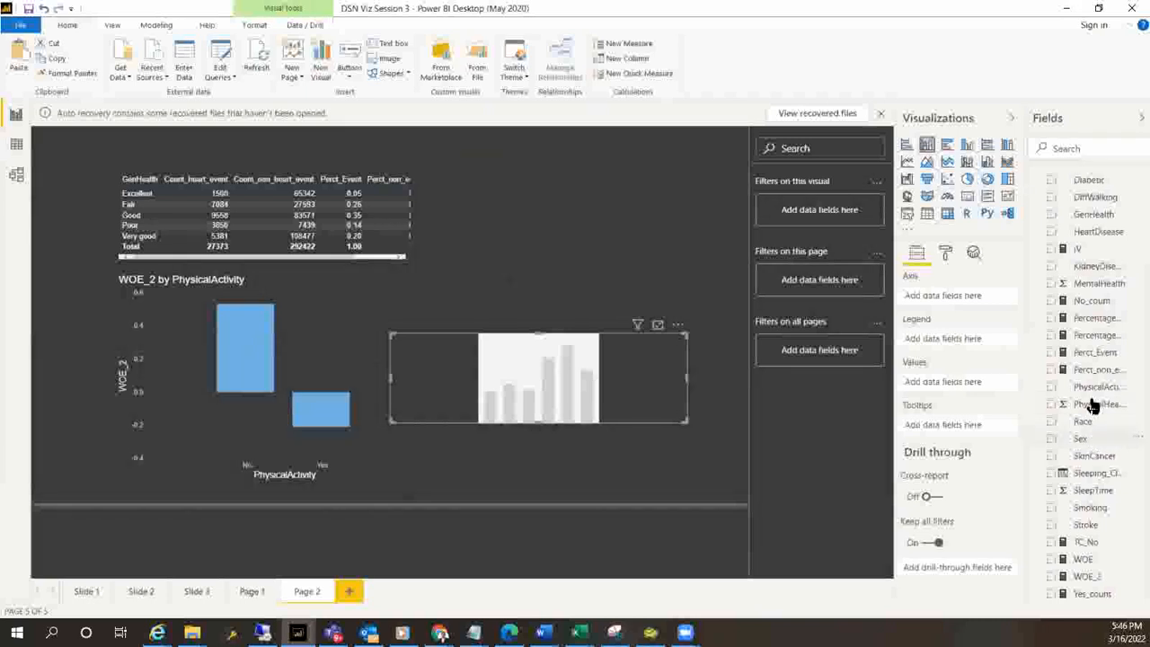
left_click_drag(1094, 267, 963, 374)
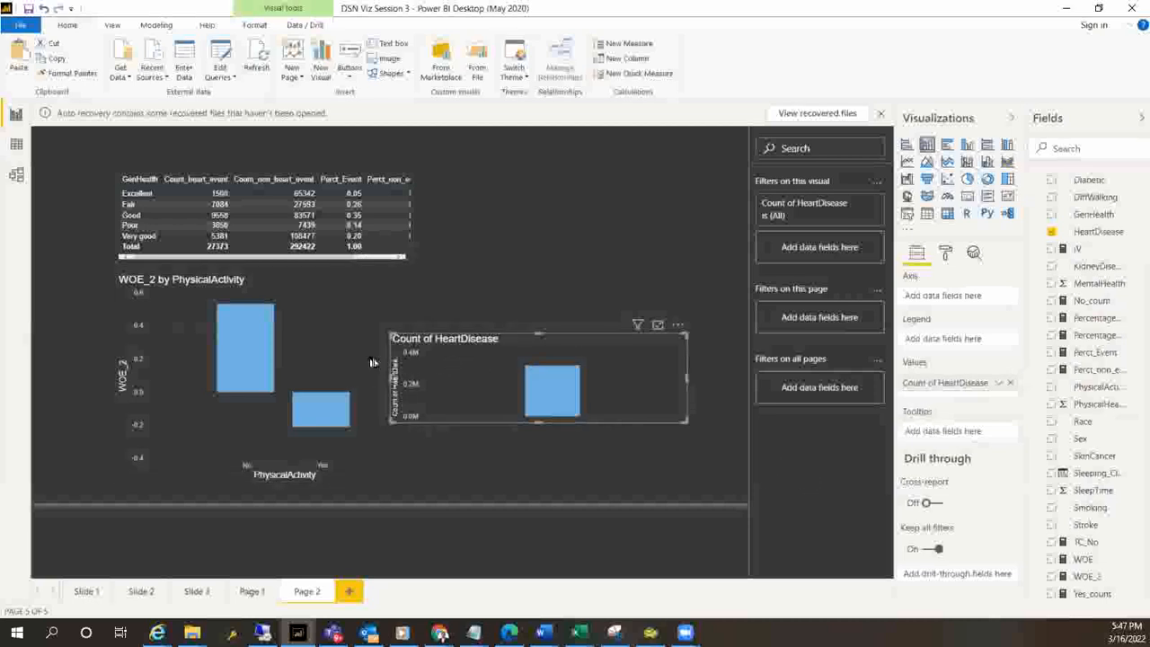
left_click_drag(1095, 386, 958, 298)
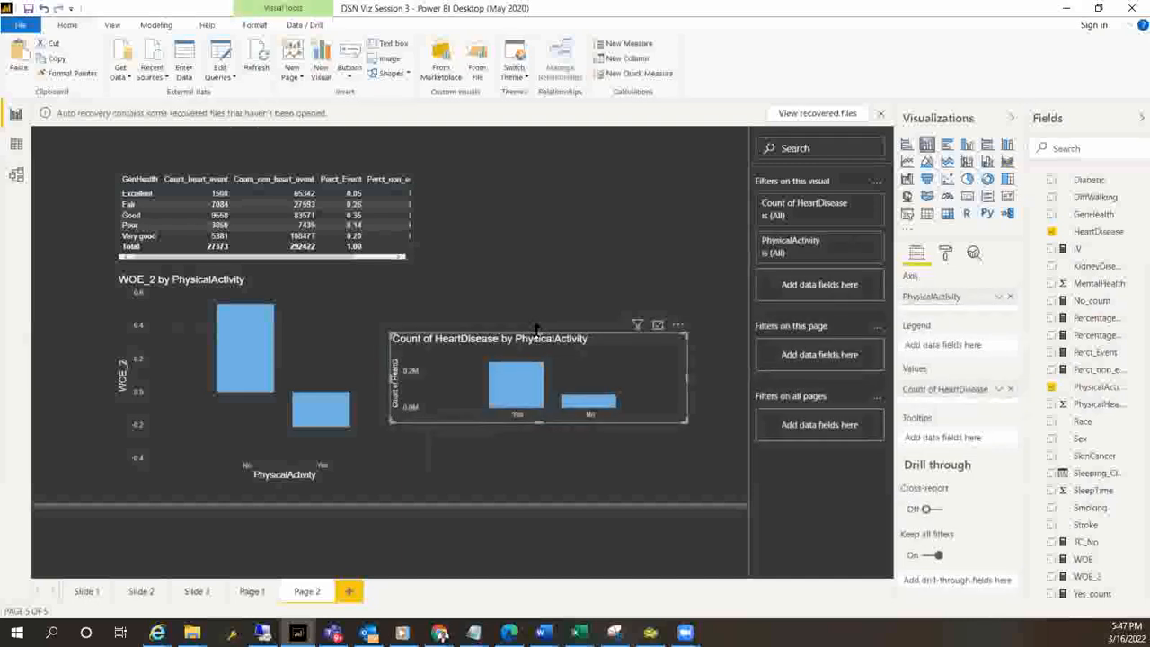
Resize the HeartDisease count chart to fit beside the WOE_2 chart and split its columns with HeartDisease as the legend
left_click_drag(536, 329, 548, 278)
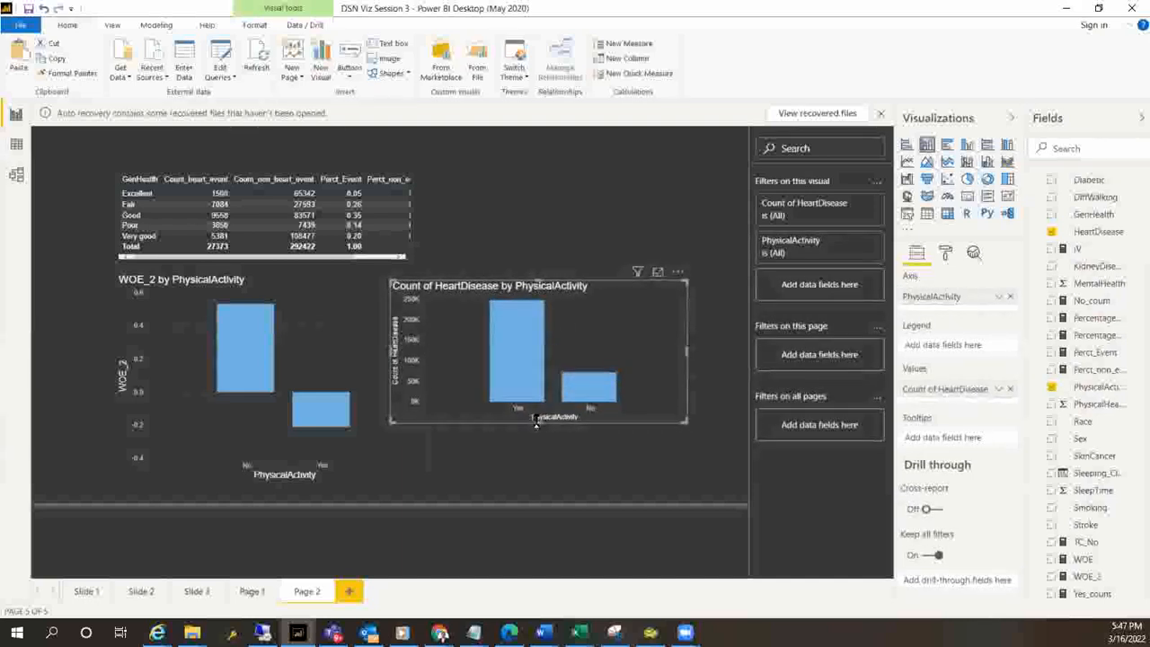
left_click_drag(537, 423, 544, 463)
left_click_drag(389, 368, 431, 387)
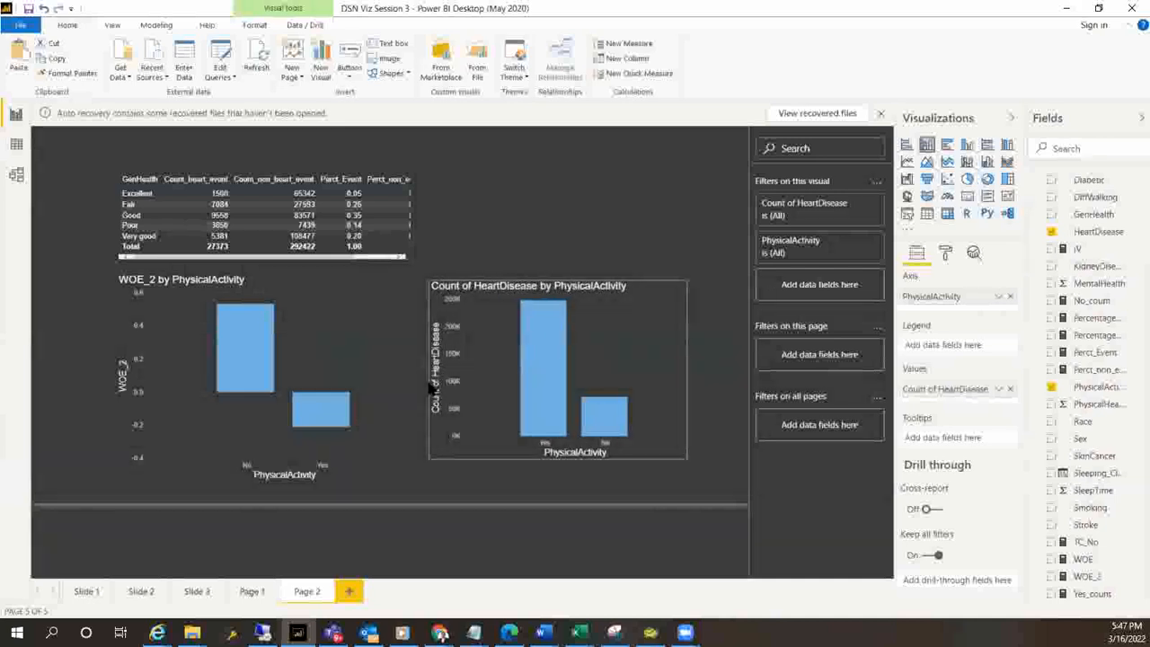
left_click_drag(684, 367, 712, 365)
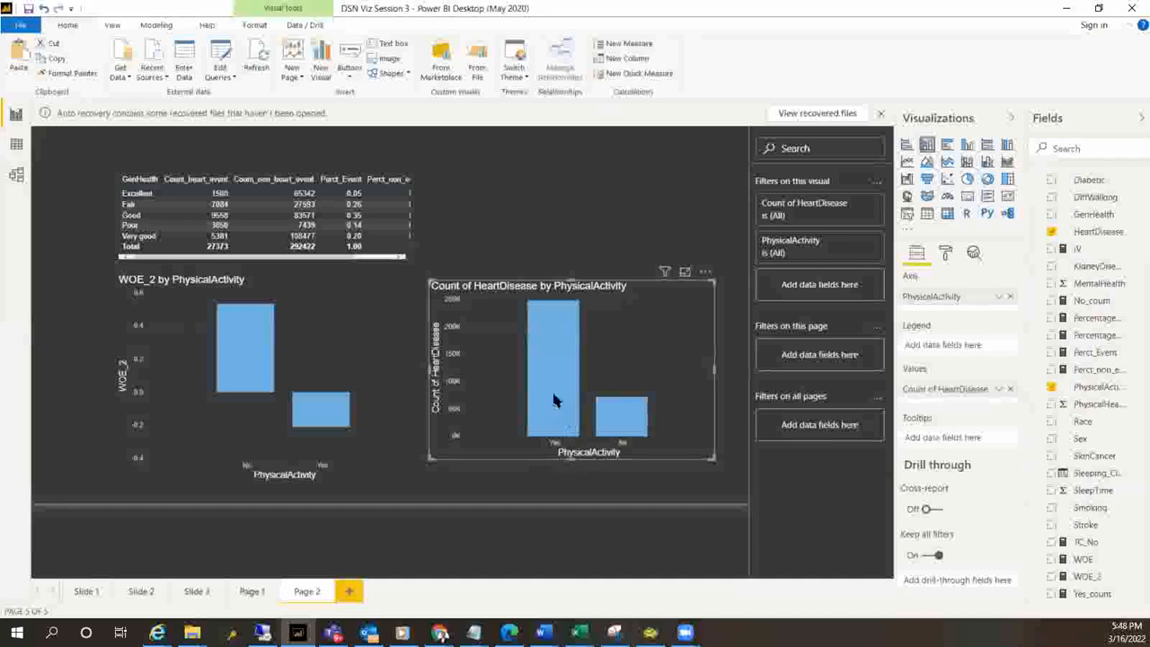
mouse_move(553, 398)
left_click_drag(1101, 231, 961, 350)
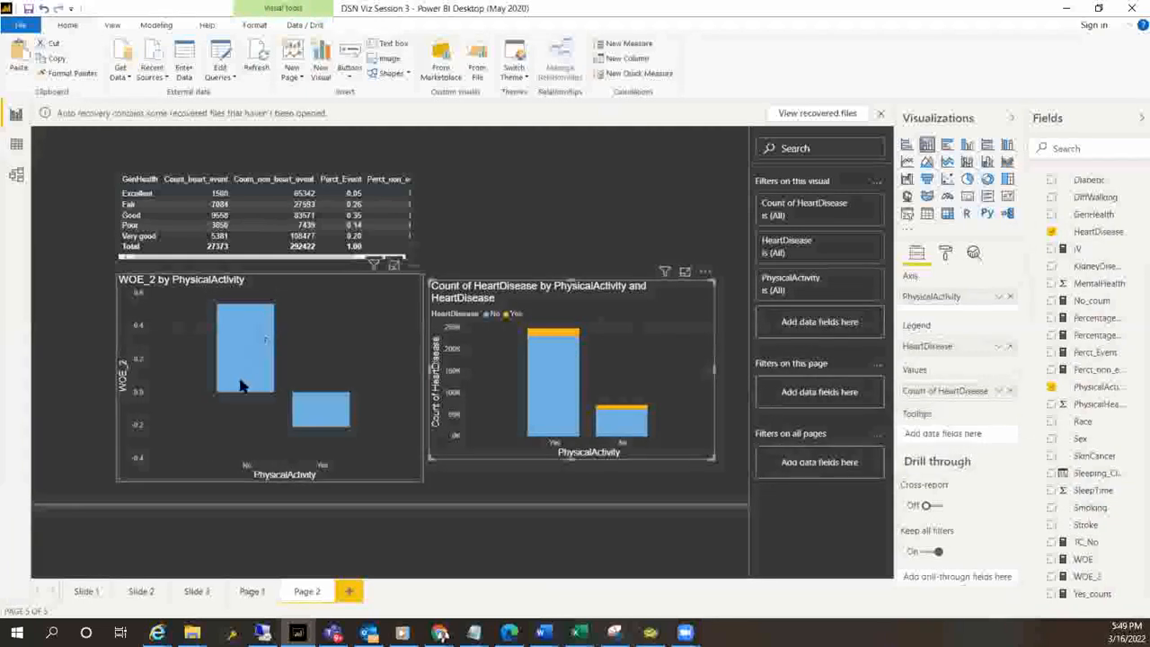
Turn on data labels for the WOE_2 by PhysicalActivity chart and go to the Slide 2 report page
mouse_move(233, 314)
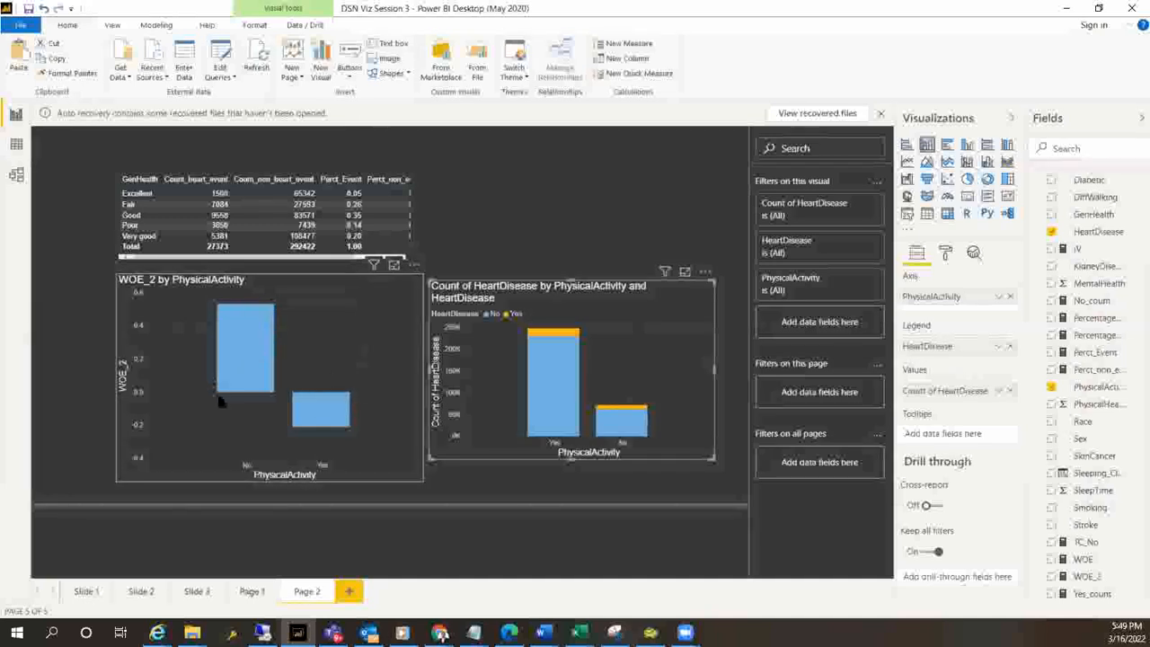
left_click(306, 345)
left_click(946, 252)
left_click(991, 410)
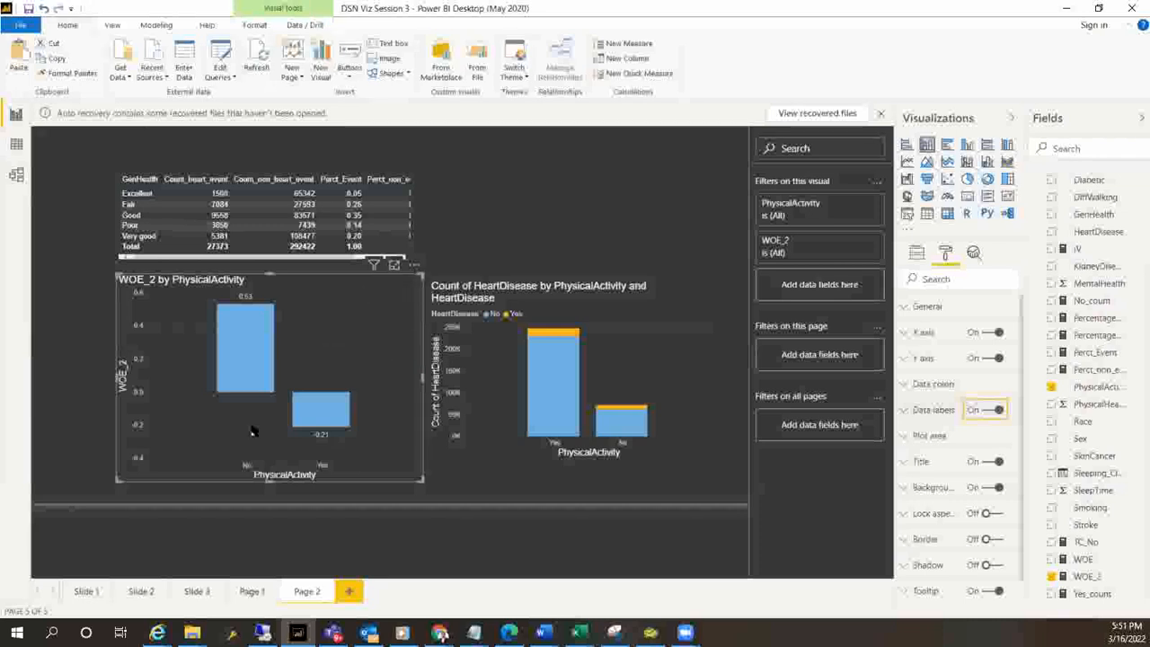
left_click(139, 591)
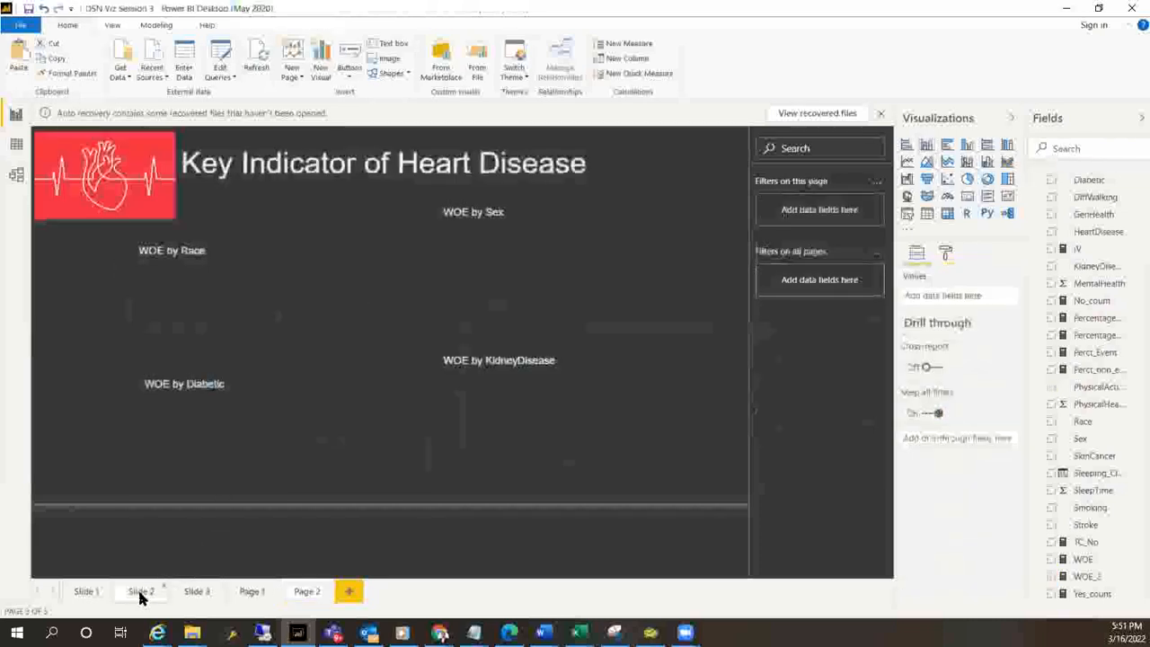
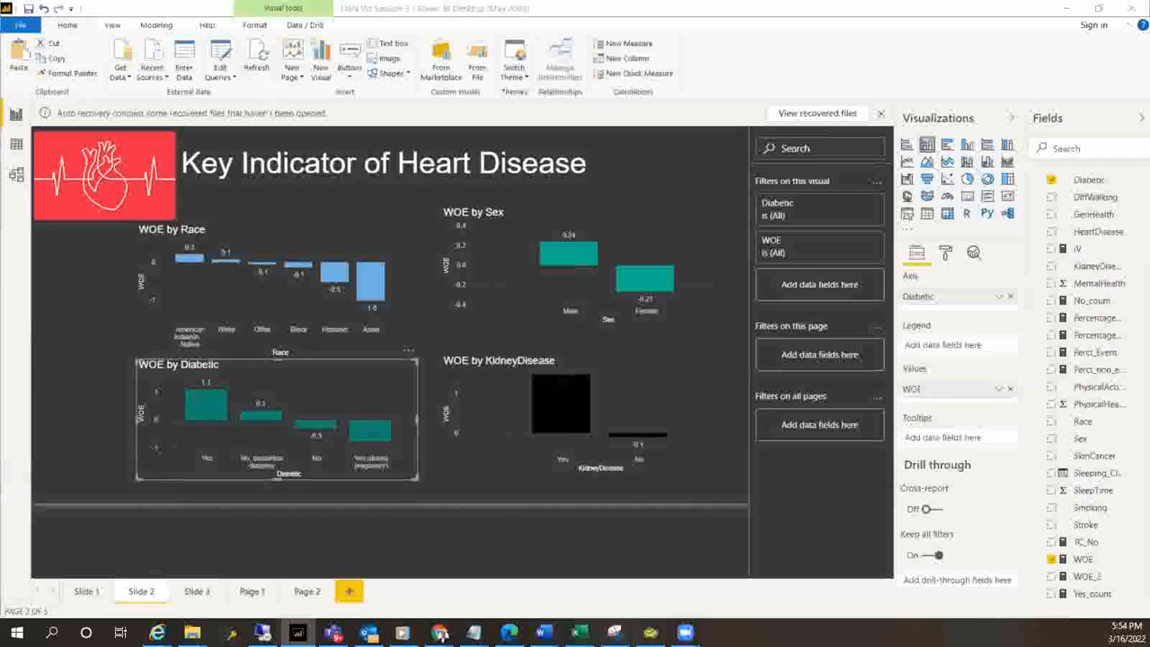
Review the summary visuals on the Slide 1 page and the WOE charts on Slide 2, and switch to Chrome
left_click(87, 592)
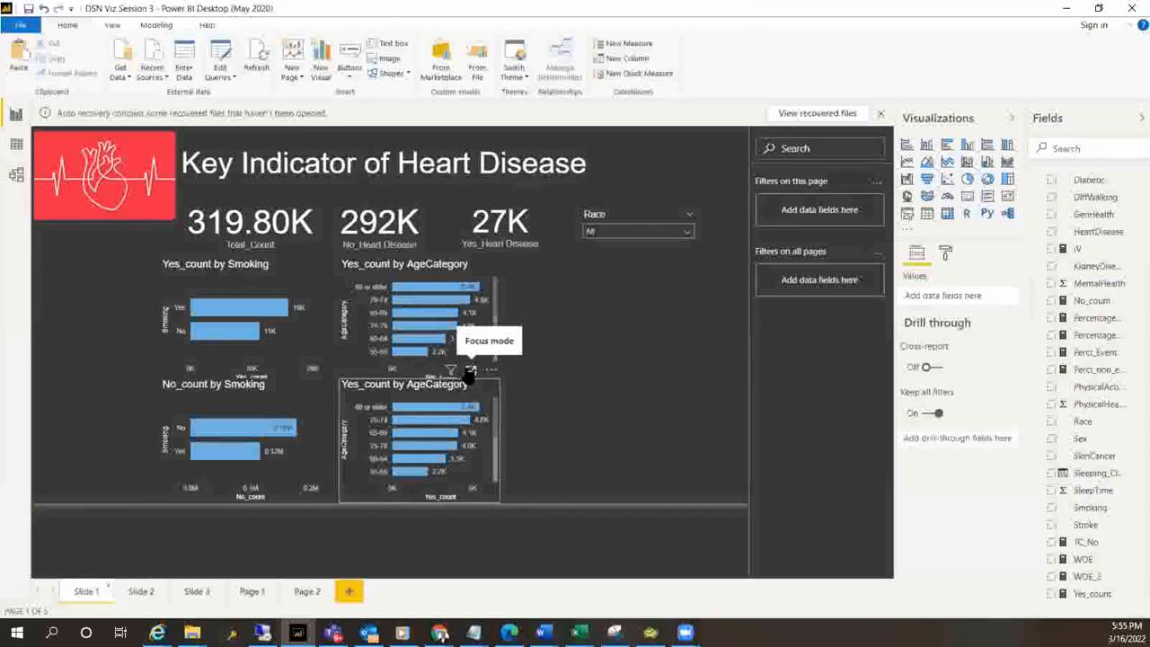
left_click(137, 604)
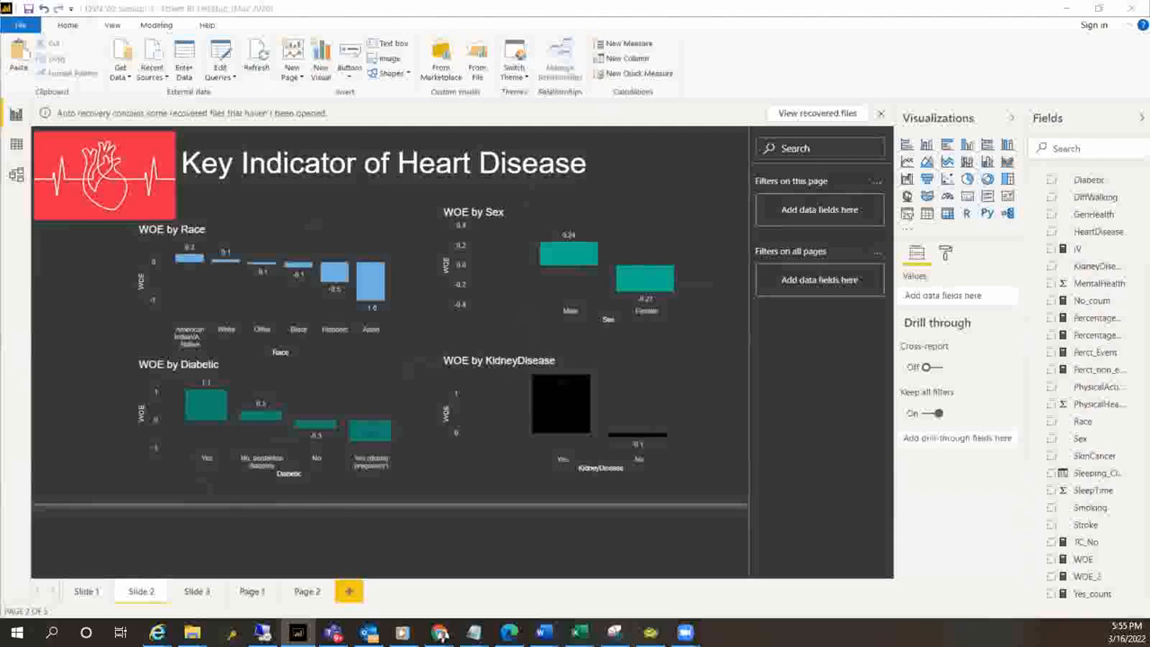
left_click(441, 634)
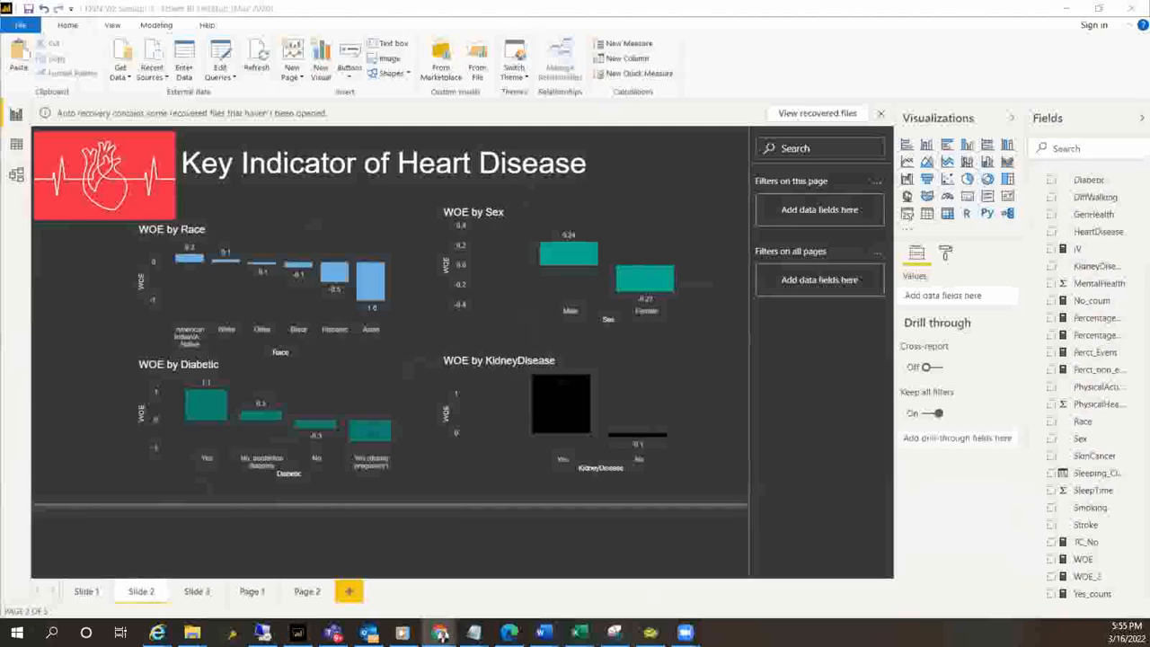